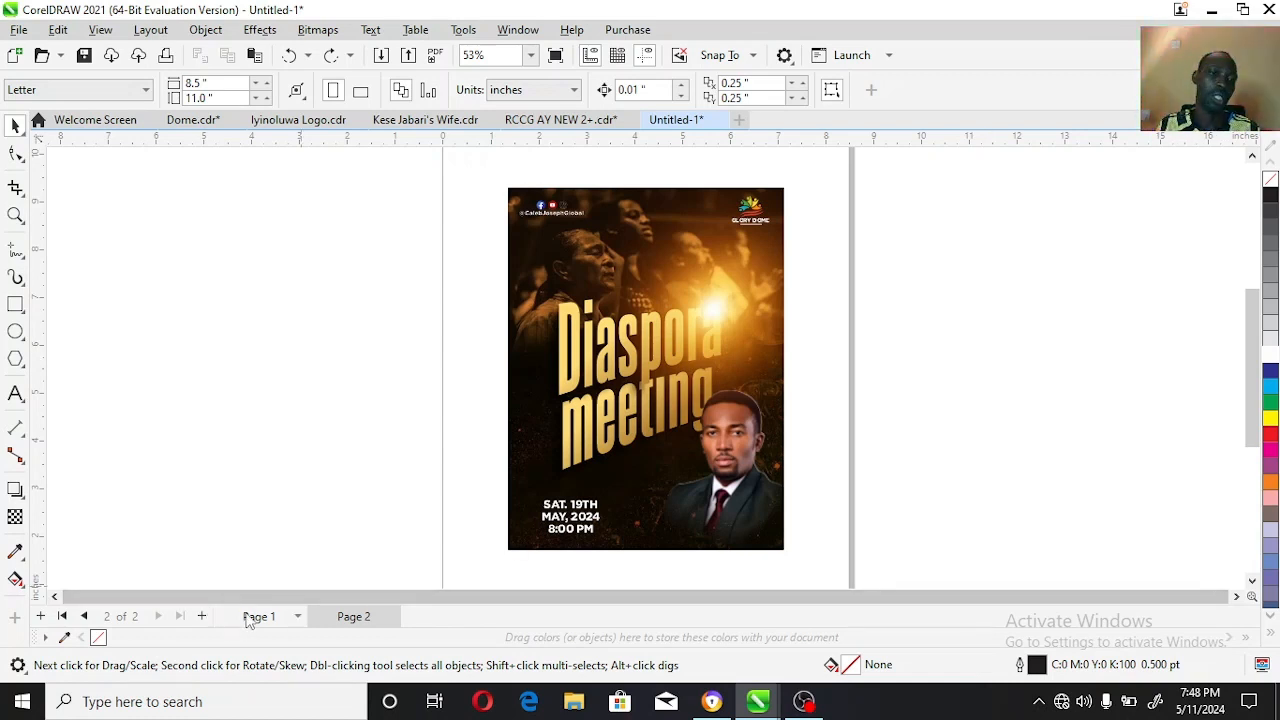
Step: Examine the slanted "Diaspora meeting" title on page 2 and the arched "Covenant" title on page 1
{"action": "left_click", "coordinate": [15, 215]}
{"action": "left_click_drag", "start_coordinate": [476, 282], "coordinate": [814, 482]}
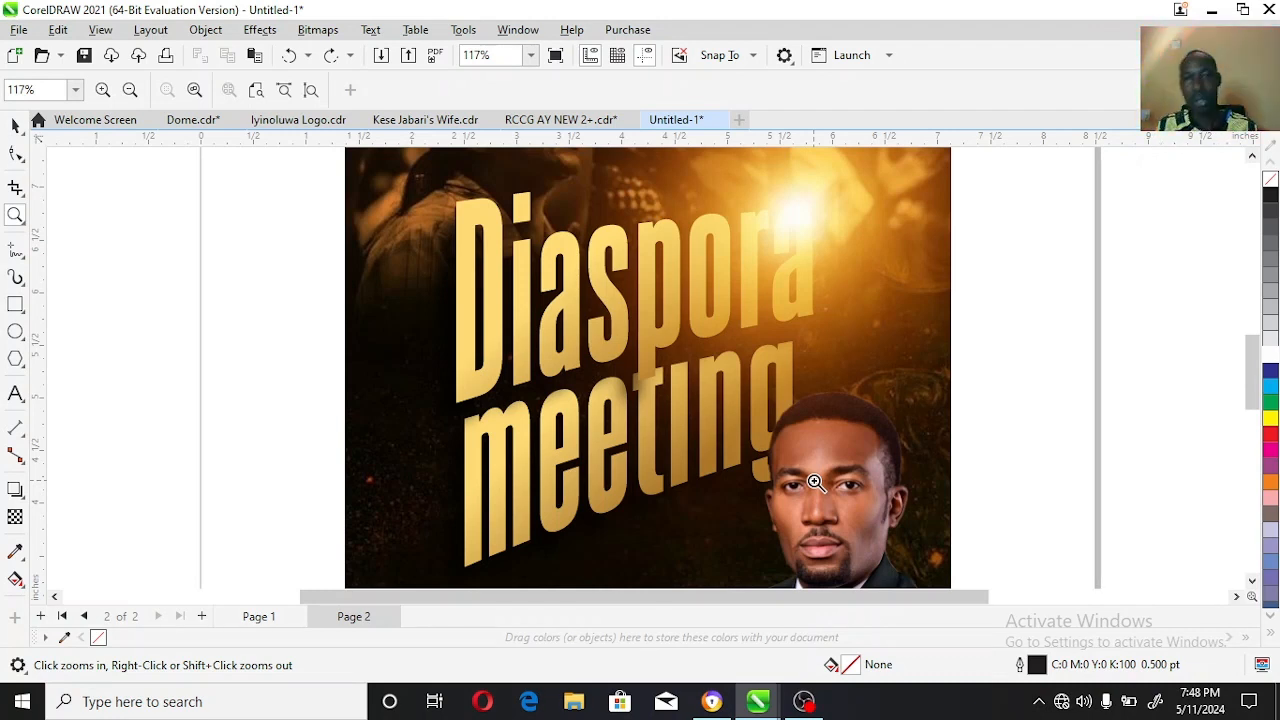
{"action": "left_click_drag", "start_coordinate": [372, 171], "coordinate": [948, 500]}
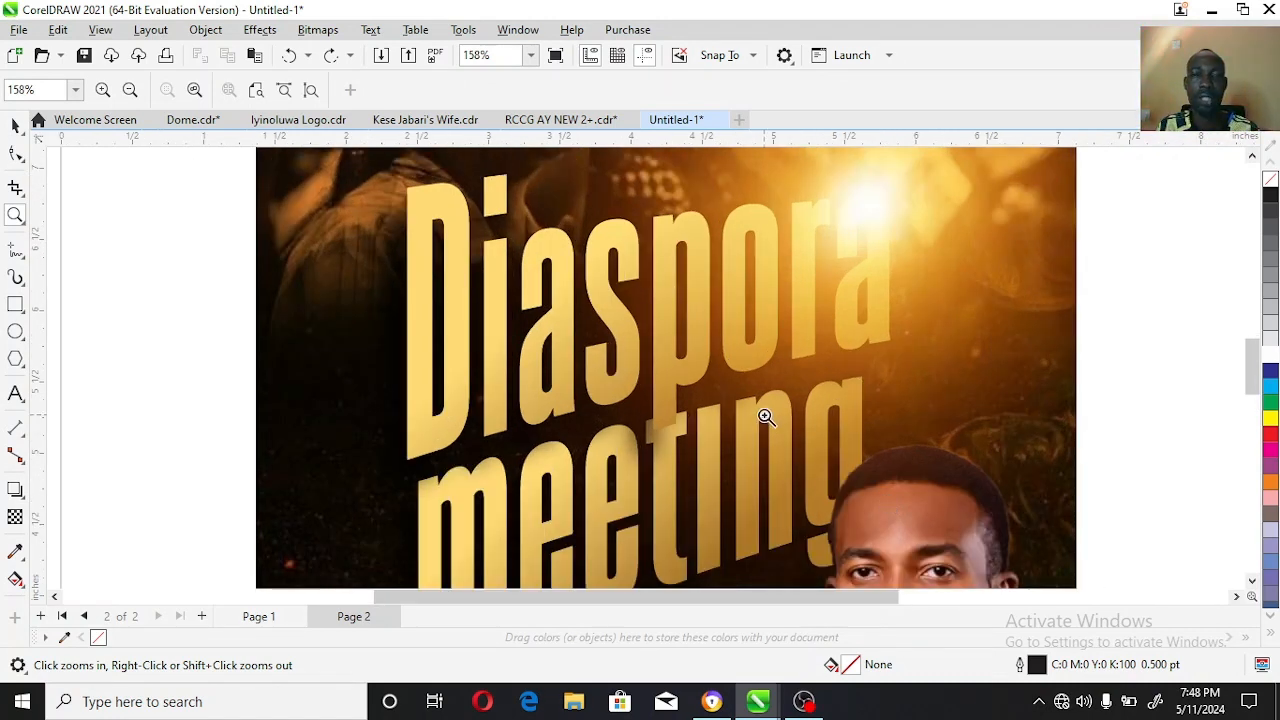
{"action": "right_click", "coordinate": [765, 417]}
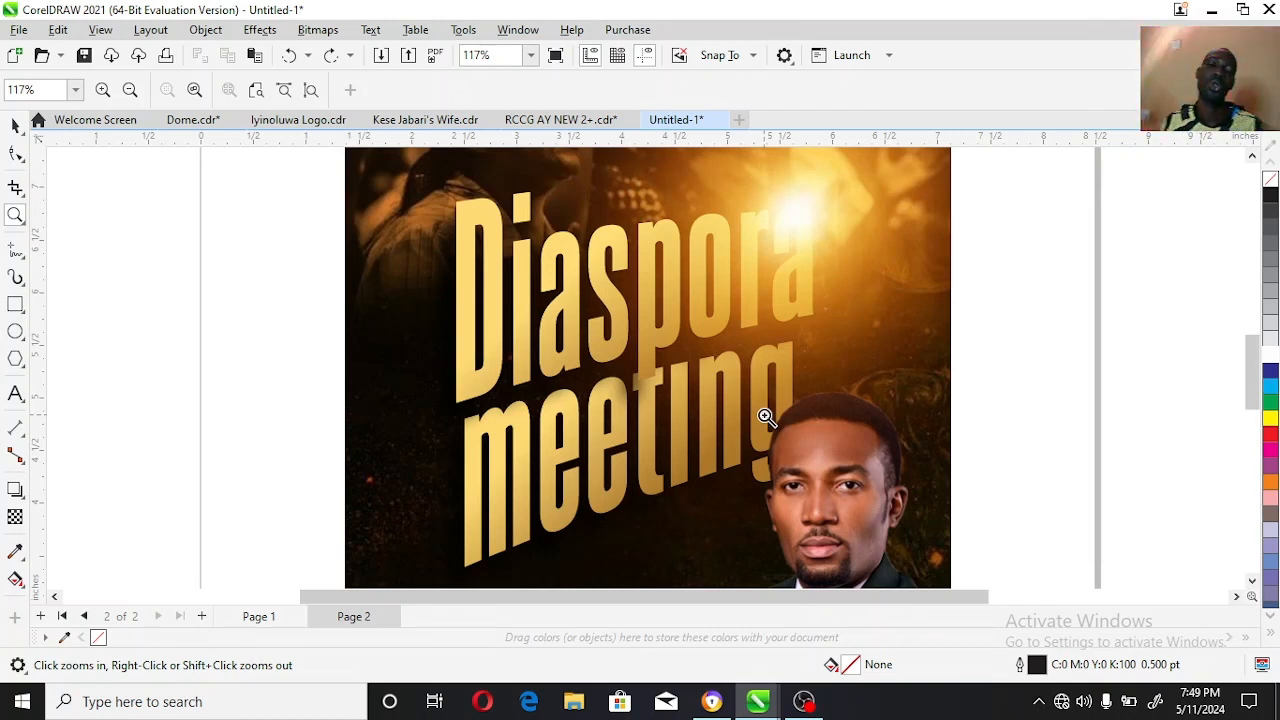
{"action": "left_click", "coordinate": [280, 616]}
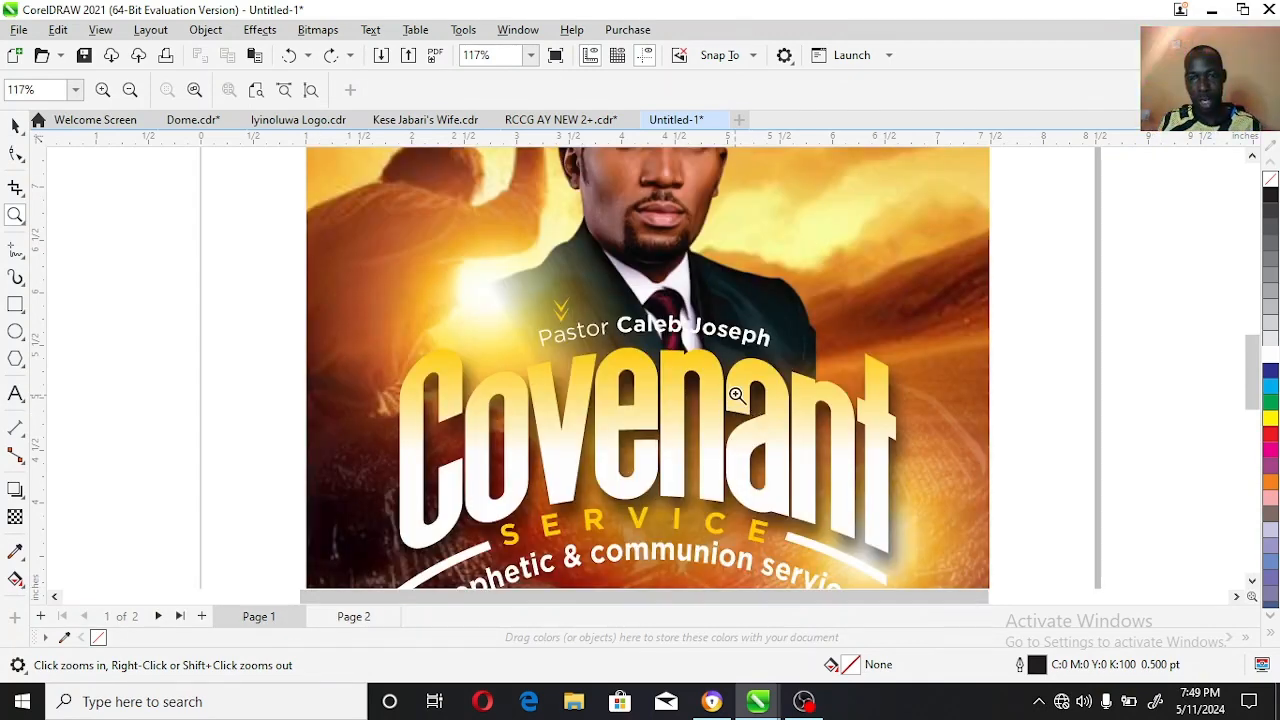
{"action": "left_click", "coordinate": [1252, 581]}
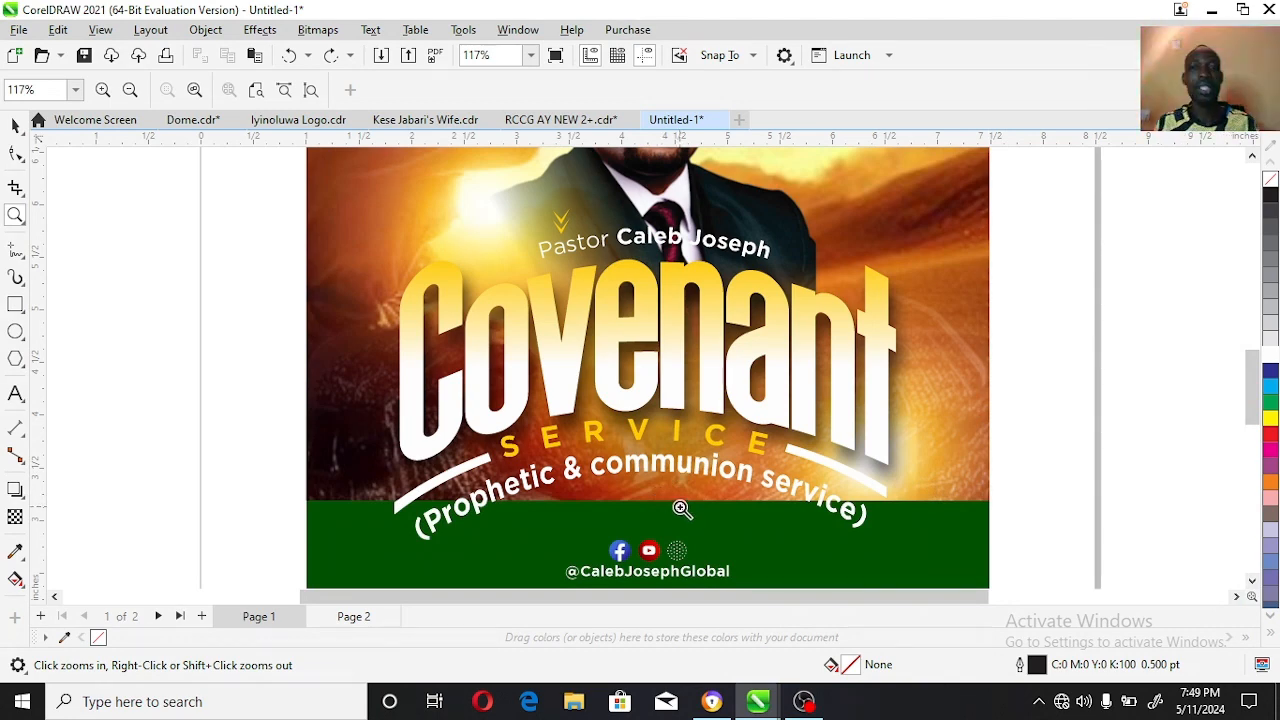
{"action": "right_click", "coordinate": [890, 536]}
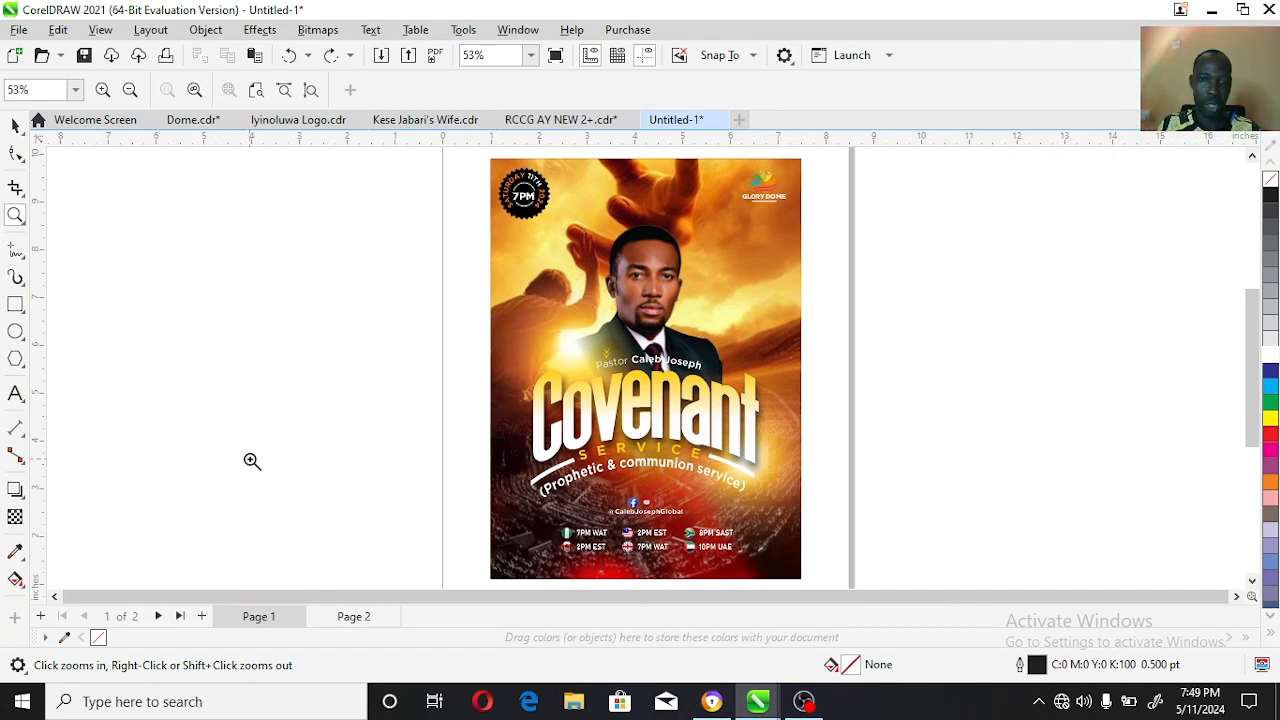
{"action": "left_click", "coordinate": [15, 394]}
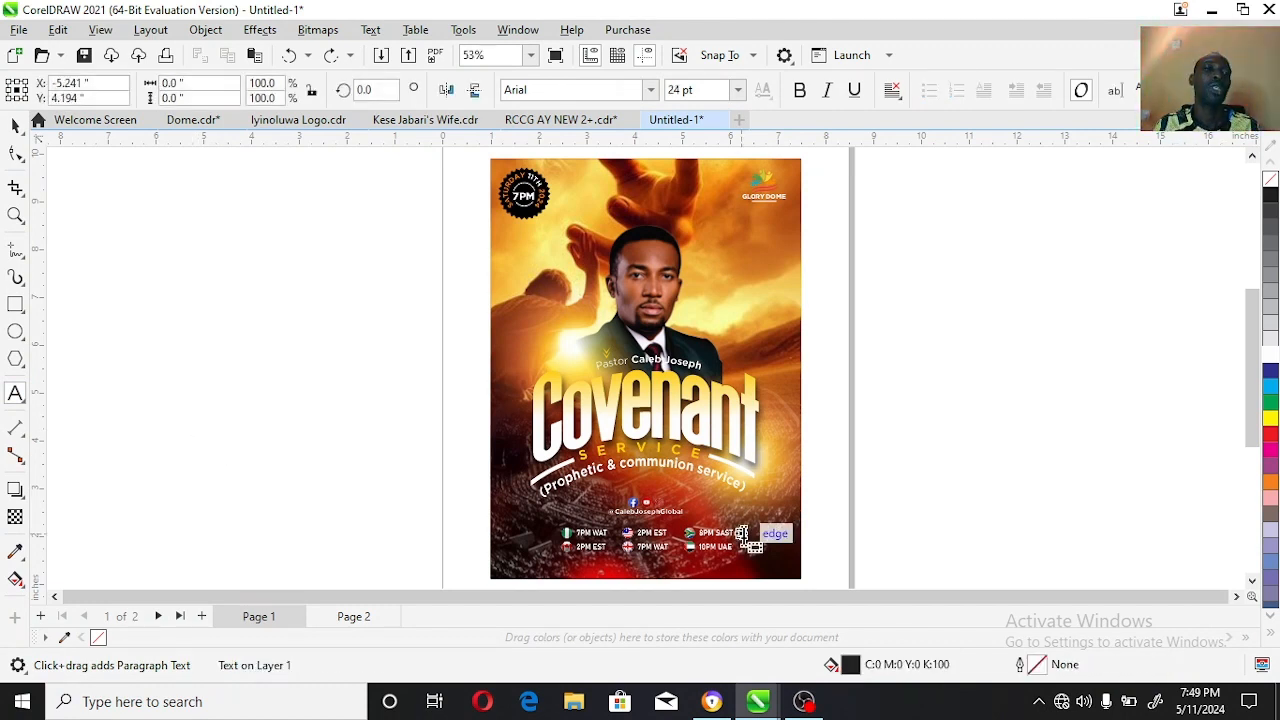
{"action": "left_click", "coordinate": [18, 495]}
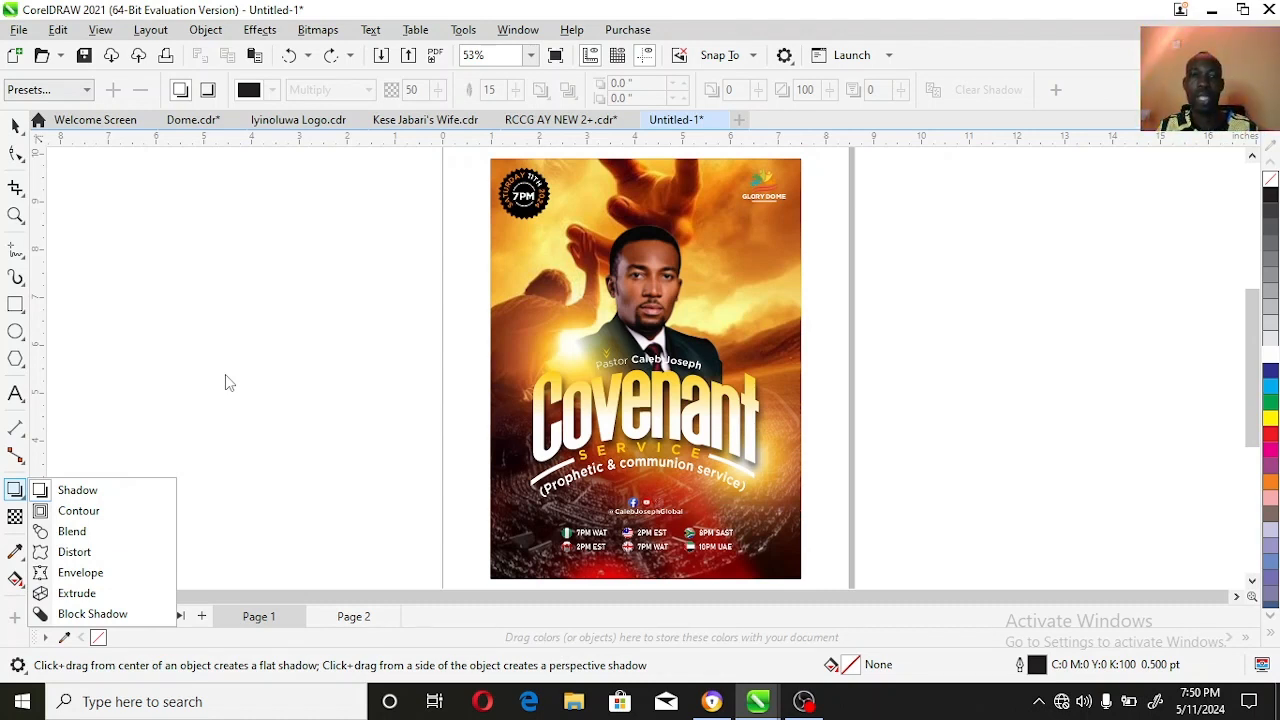
{"action": "left_click", "coordinate": [15, 215]}
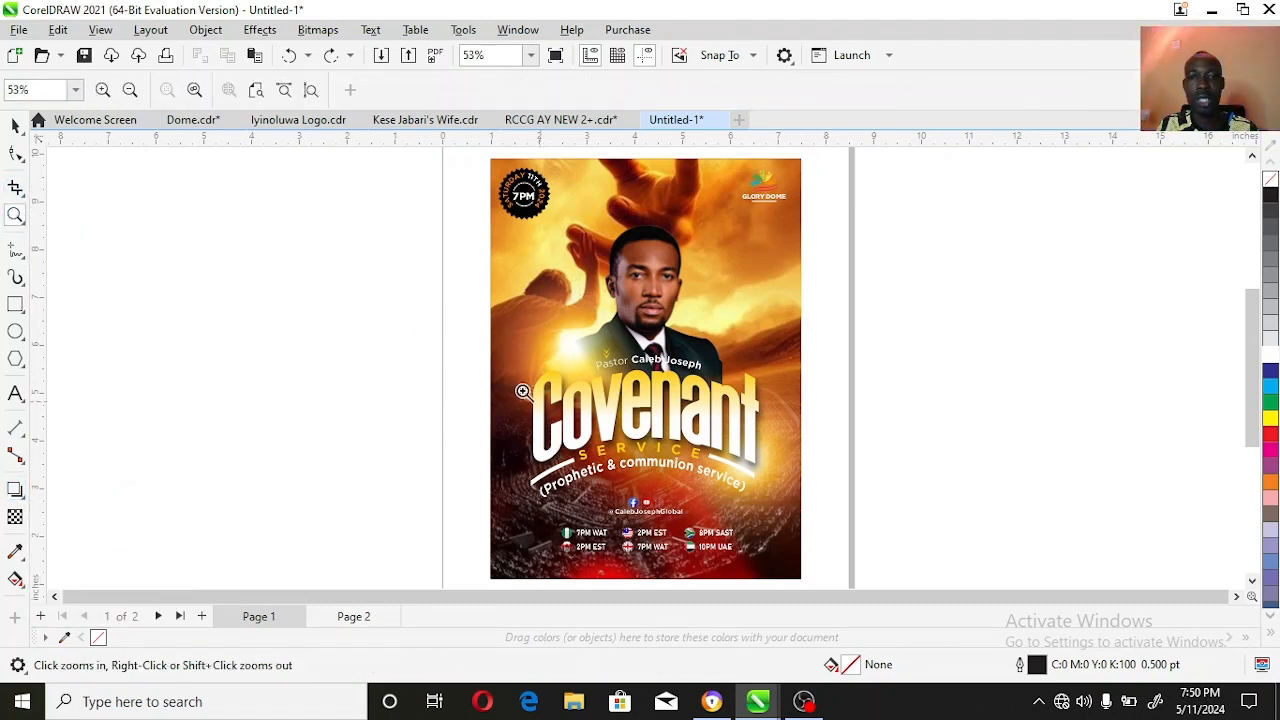
{"action": "left_click_drag", "start_coordinate": [513, 352], "coordinate": [798, 508]}
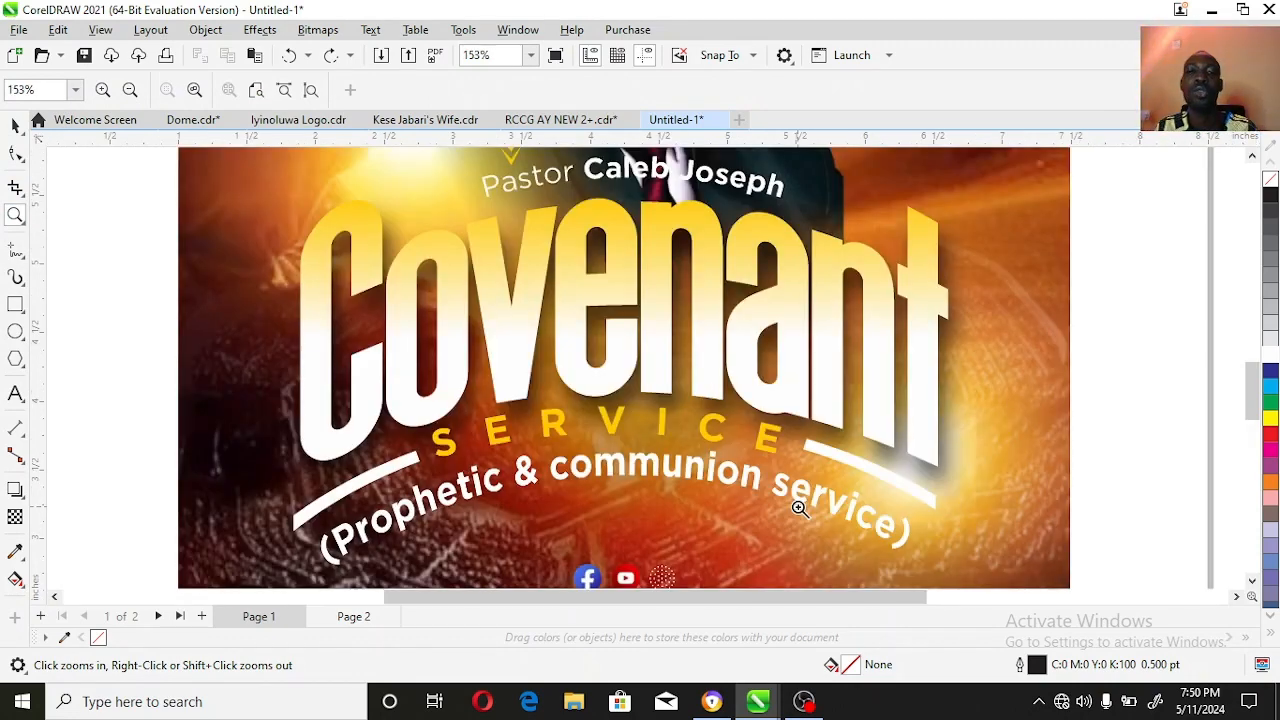
{"action": "right_click", "coordinate": [808, 437]}
Step: Add the artistic text "CONVENANT" on the empty area beside the poster and enlarge it to about 6.2 inches wide
{"action": "left_click", "coordinate": [16, 394]}
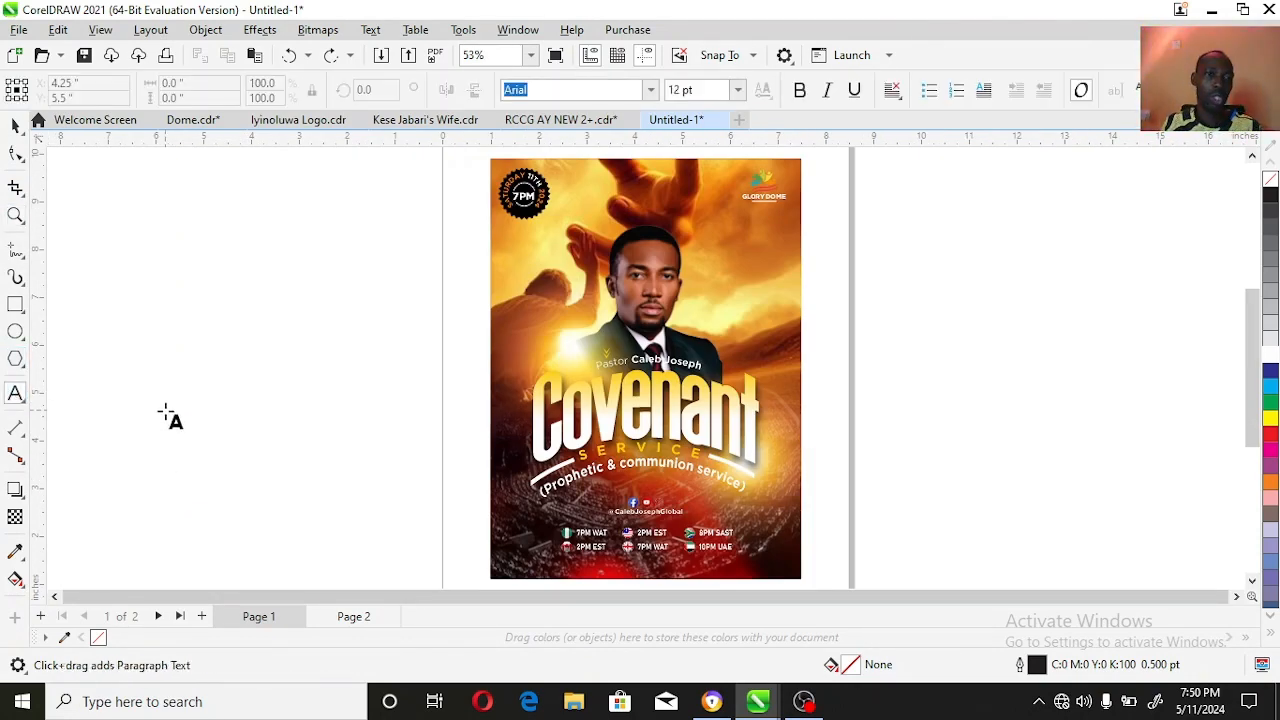
{"action": "left_click", "coordinate": [163, 406]}
{"action": "type", "text": "C"}
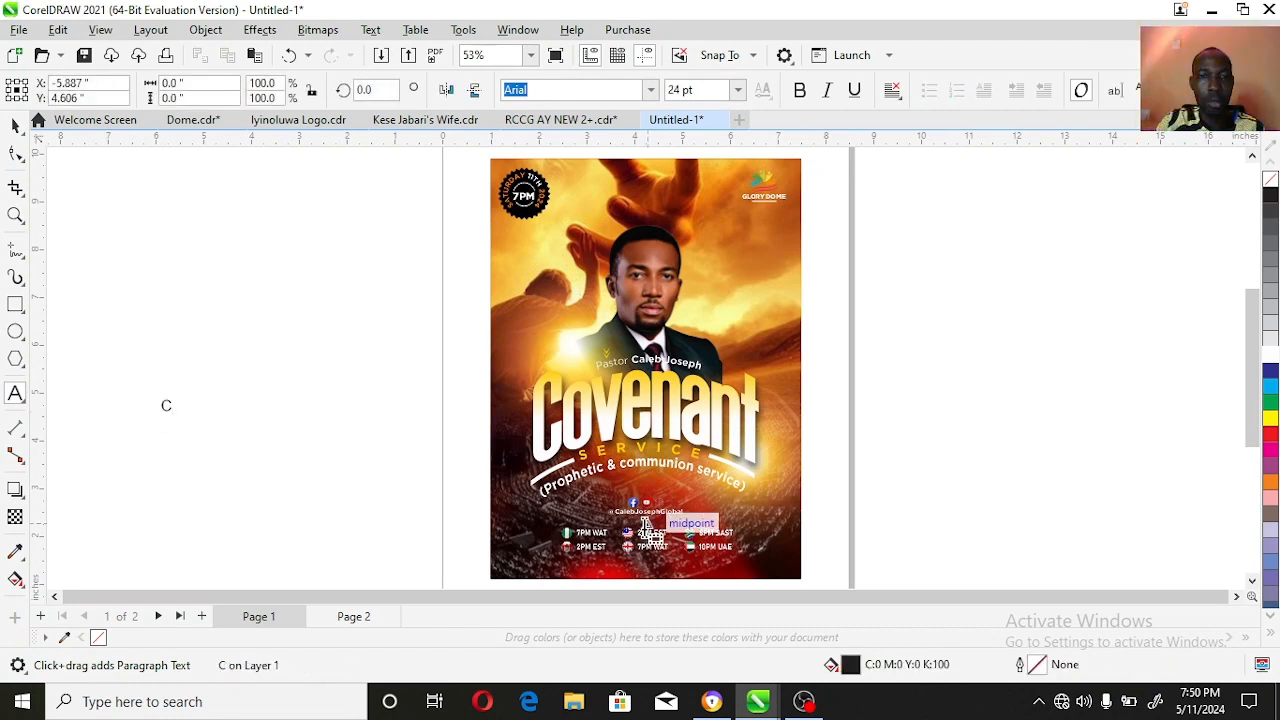
{"action": "type", "text": "ON"}
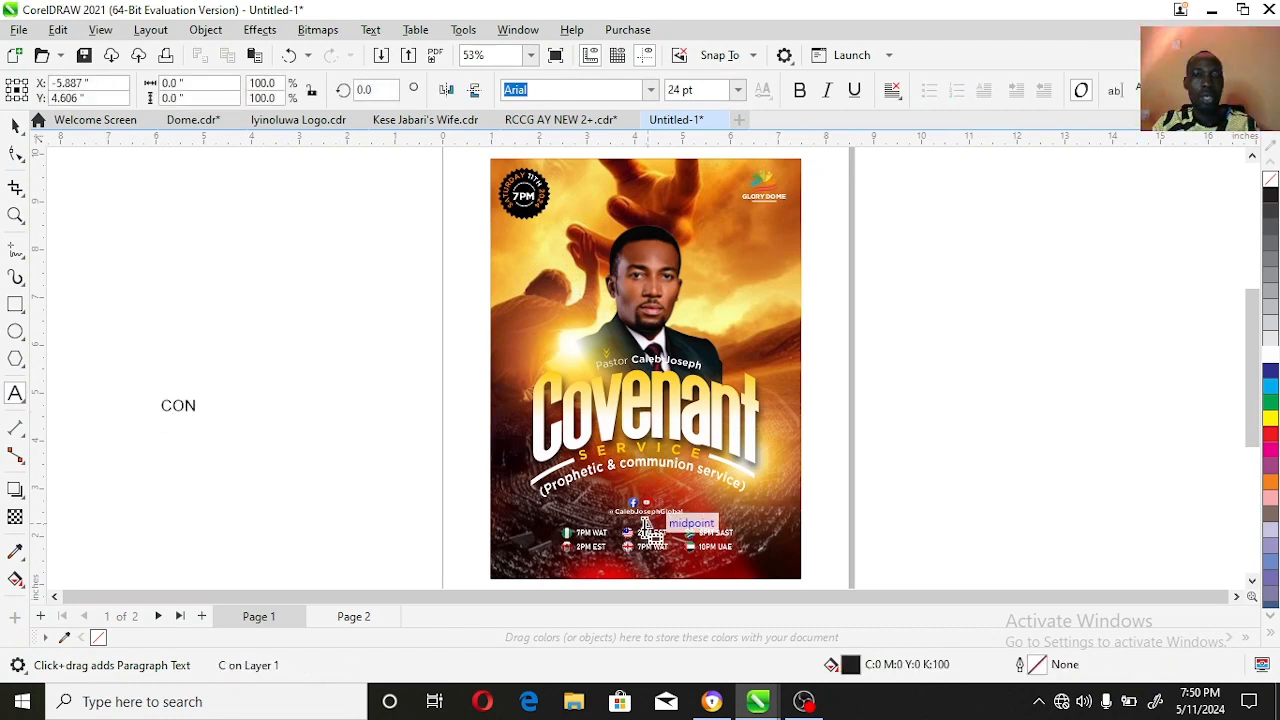
{"action": "type", "text": "VENA"}
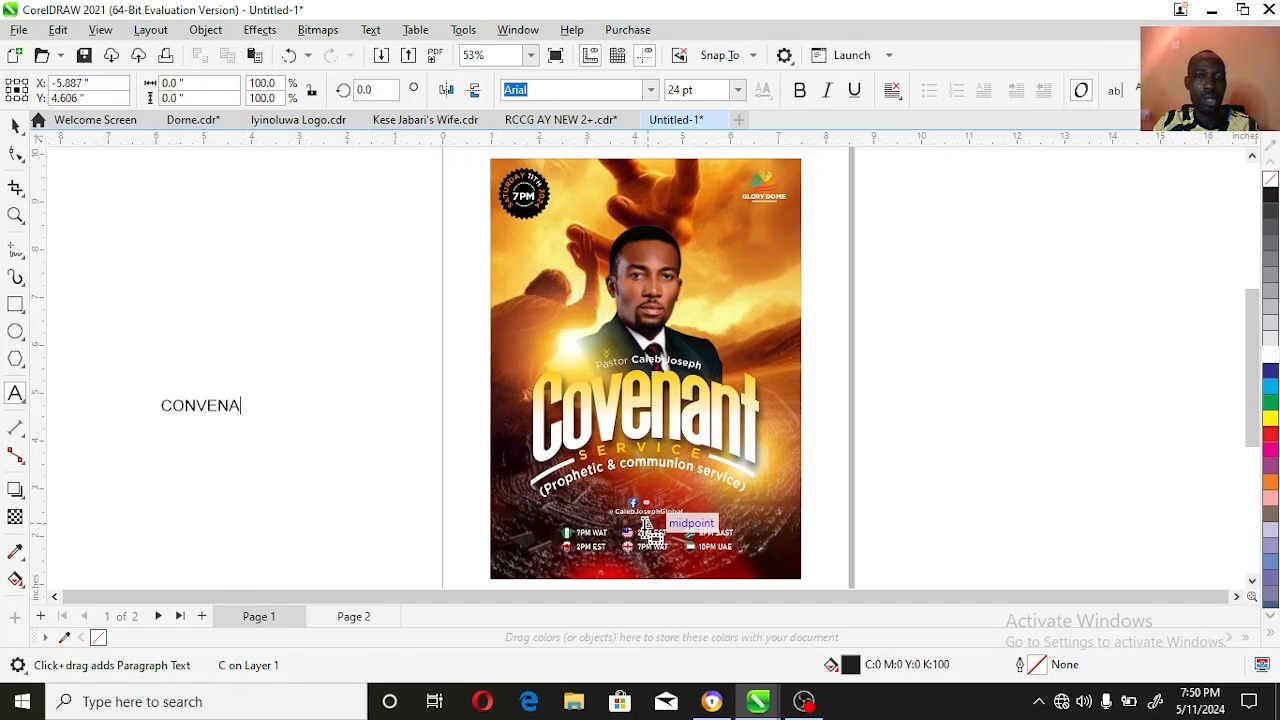
{"action": "type", "text": "NT"}
{"action": "key", "text": "ctrl+space"}
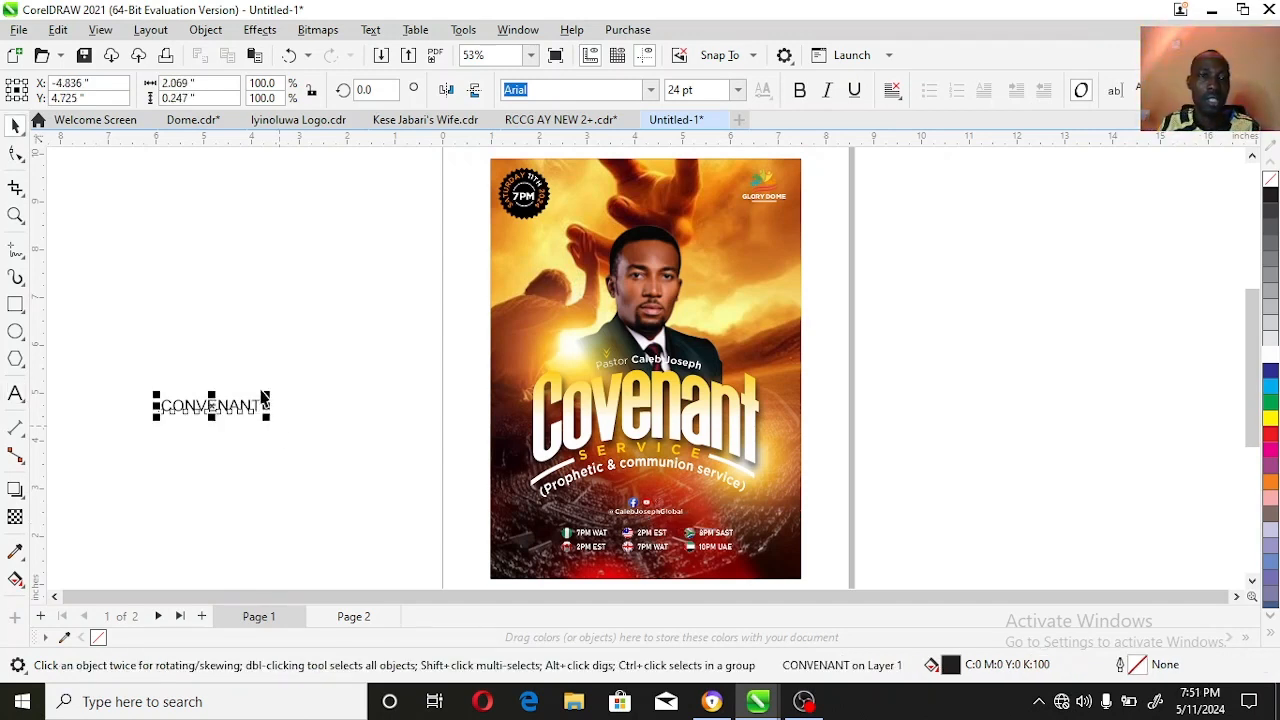
{"action": "left_click_drag", "start_coordinate": [270, 396], "coordinate": [465, 279]}
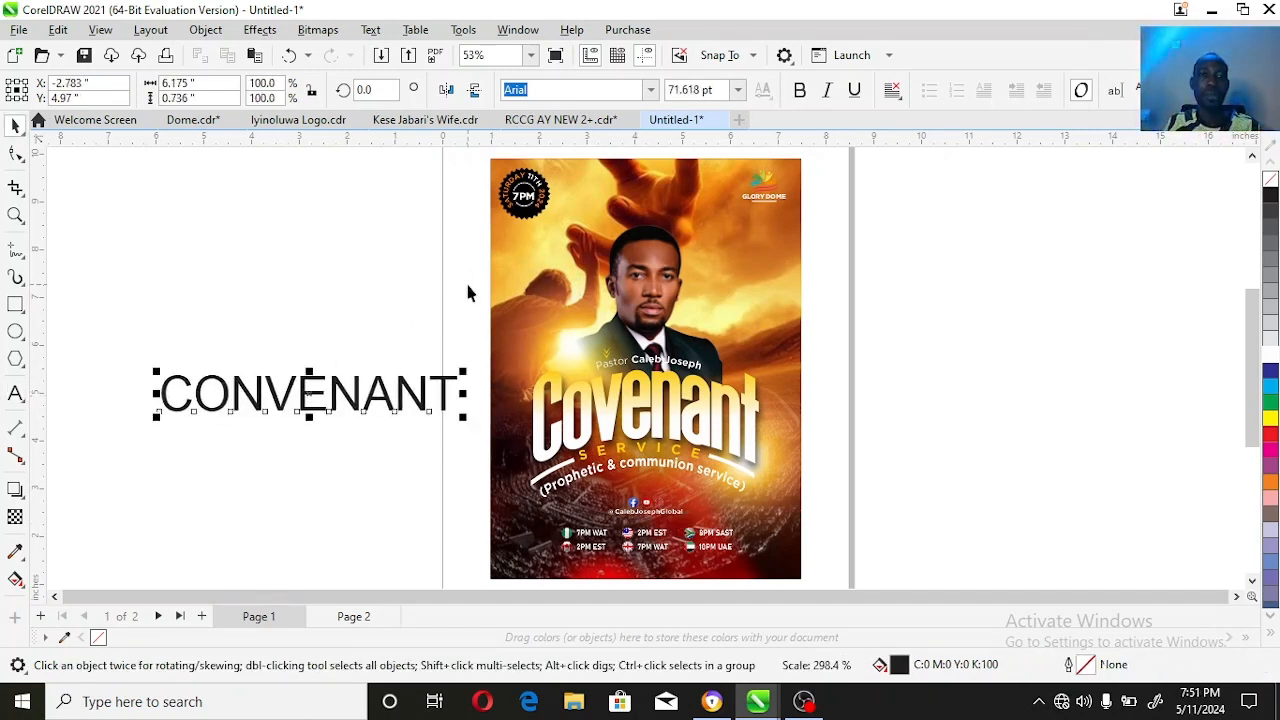
Step: Set the font of the "CONVENANT" text to Steelfish Eb (Regular, ExtraBold)
{"action": "left_click", "coordinate": [651, 90]}
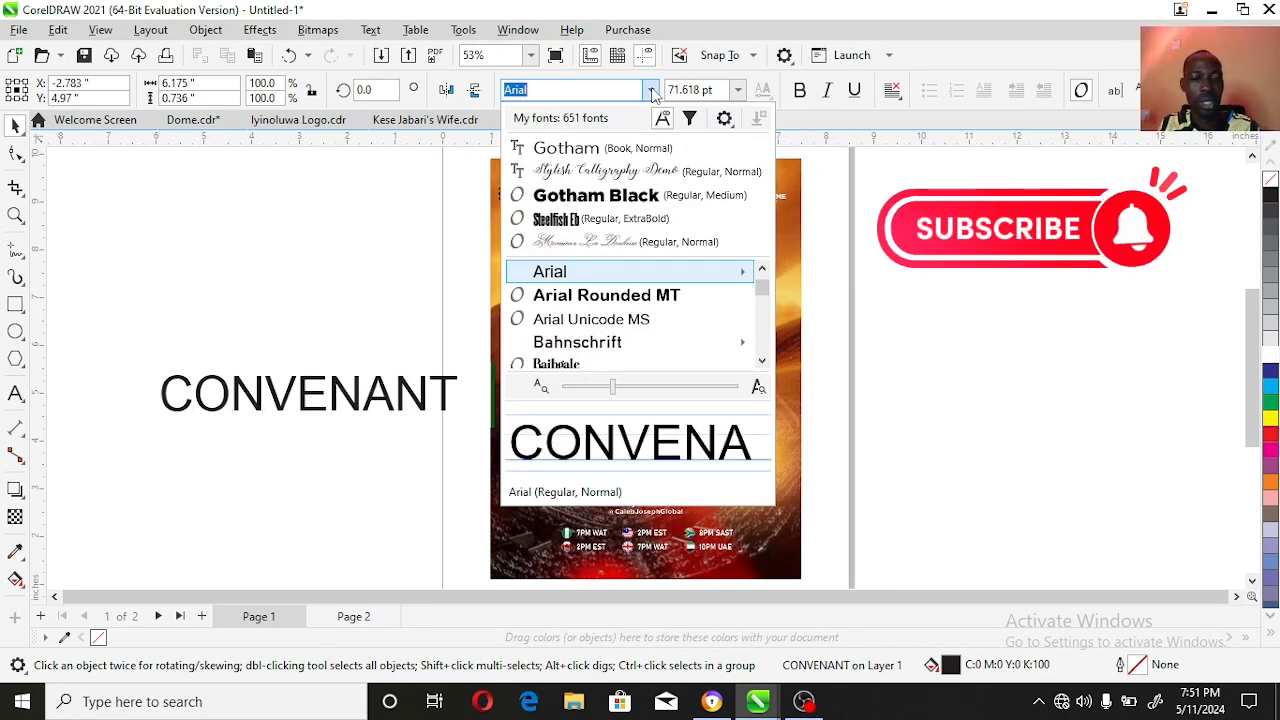
{"action": "type", "text": "s"}
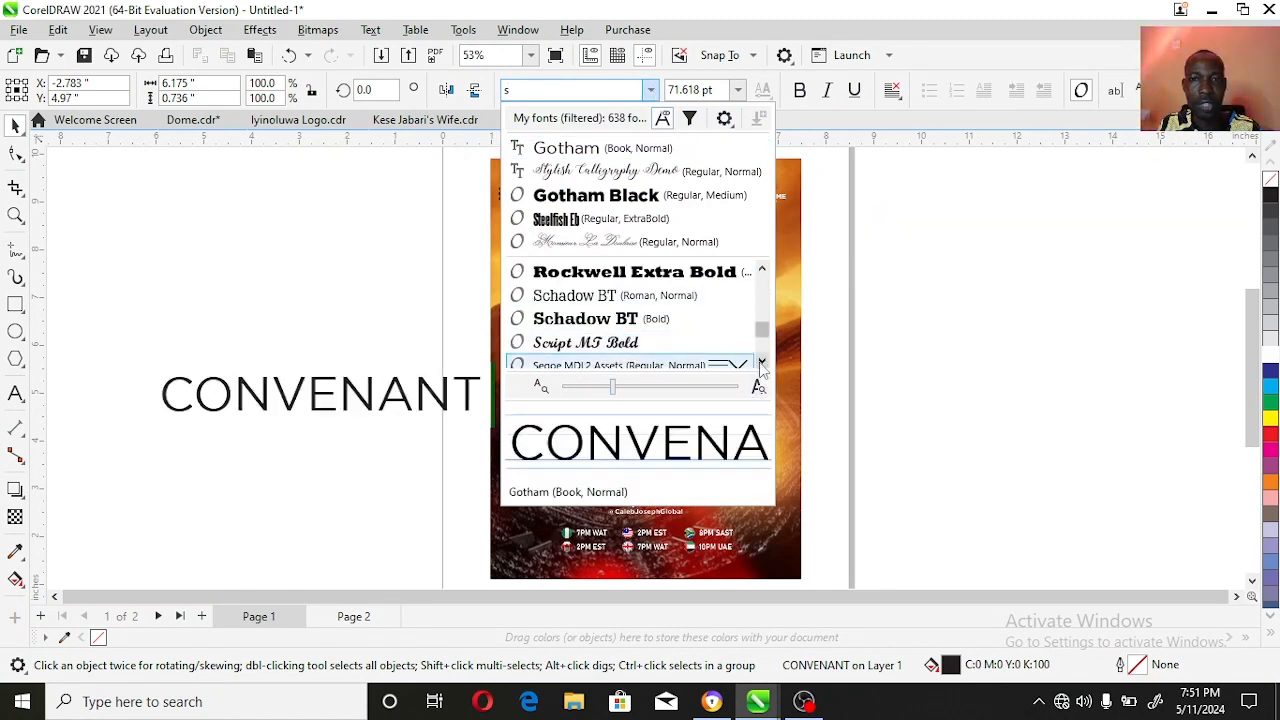
{"action": "left_click", "coordinate": [761, 362]}
{"action": "left_click", "coordinate": [761, 362]}
{"action": "left_click", "coordinate": [761, 362]}
{"action": "left_click", "coordinate": [761, 362]}
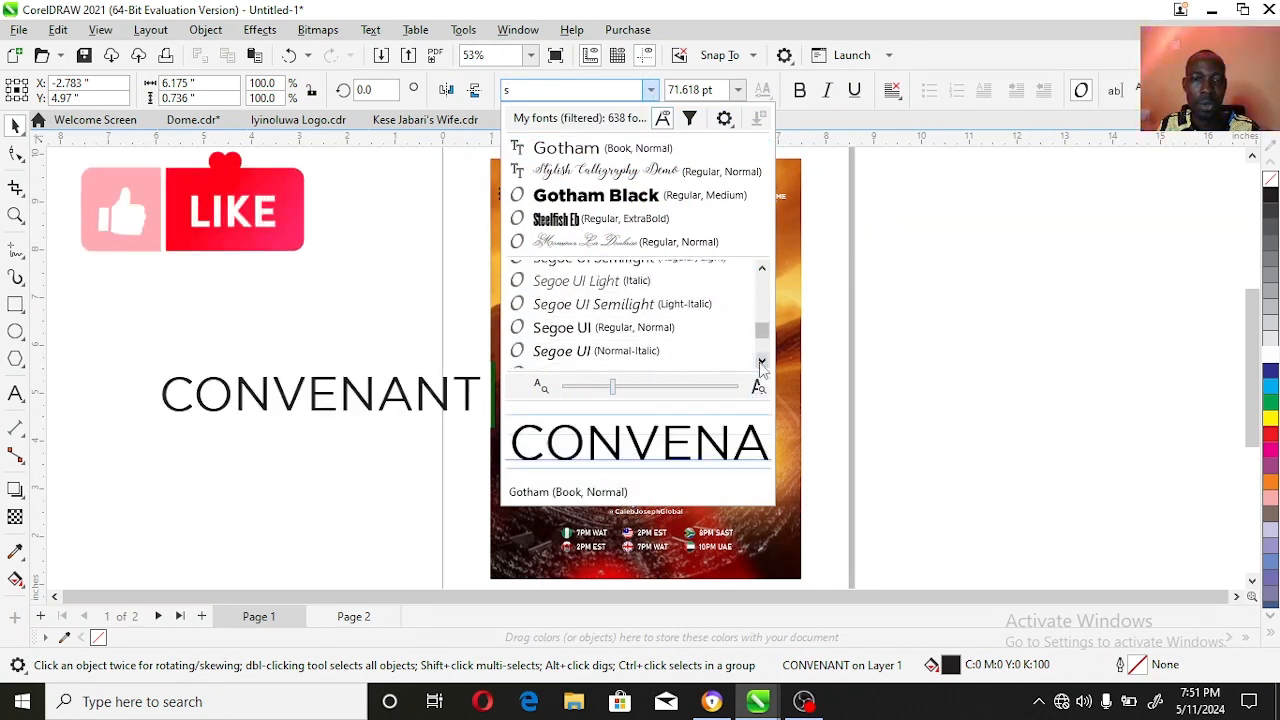
{"action": "left_click", "coordinate": [761, 362]}
{"action": "left_click", "coordinate": [761, 362]}
{"action": "left_click", "coordinate": [761, 362]}
{"action": "left_click", "coordinate": [761, 362]}
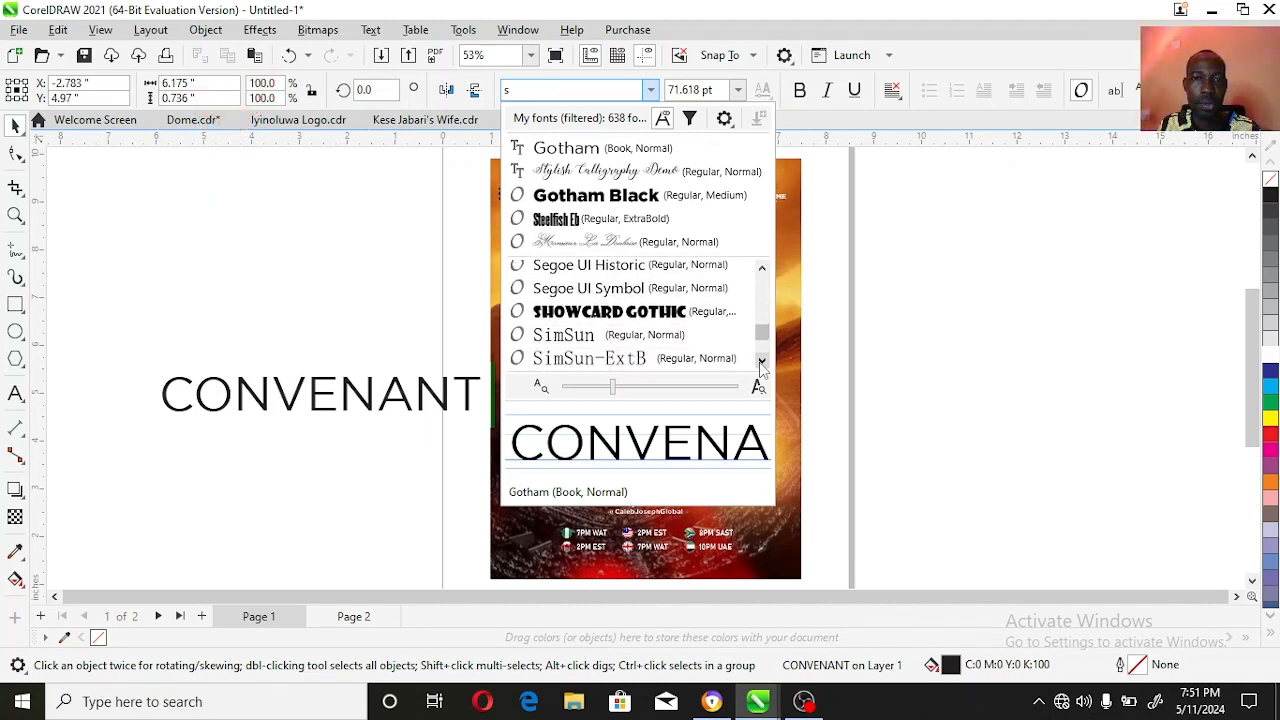
{"action": "left_click", "coordinate": [761, 362]}
{"action": "left_click", "coordinate": [761, 362]}
{"action": "left_click", "coordinate": [761, 362]}
{"action": "left_click", "coordinate": [761, 362]}
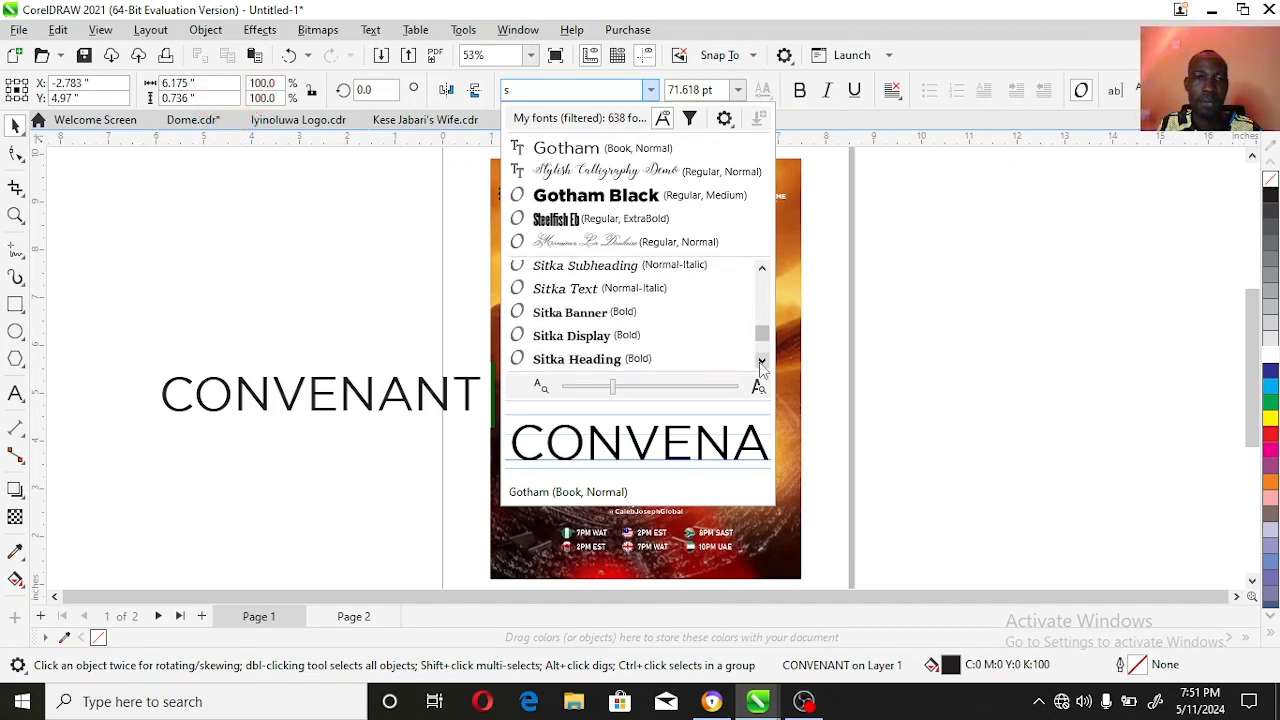
{"action": "left_click", "coordinate": [761, 362]}
{"action": "left_click", "coordinate": [761, 362]}
{"action": "left_click", "coordinate": [761, 362]}
{"action": "left_click", "coordinate": [761, 362]}
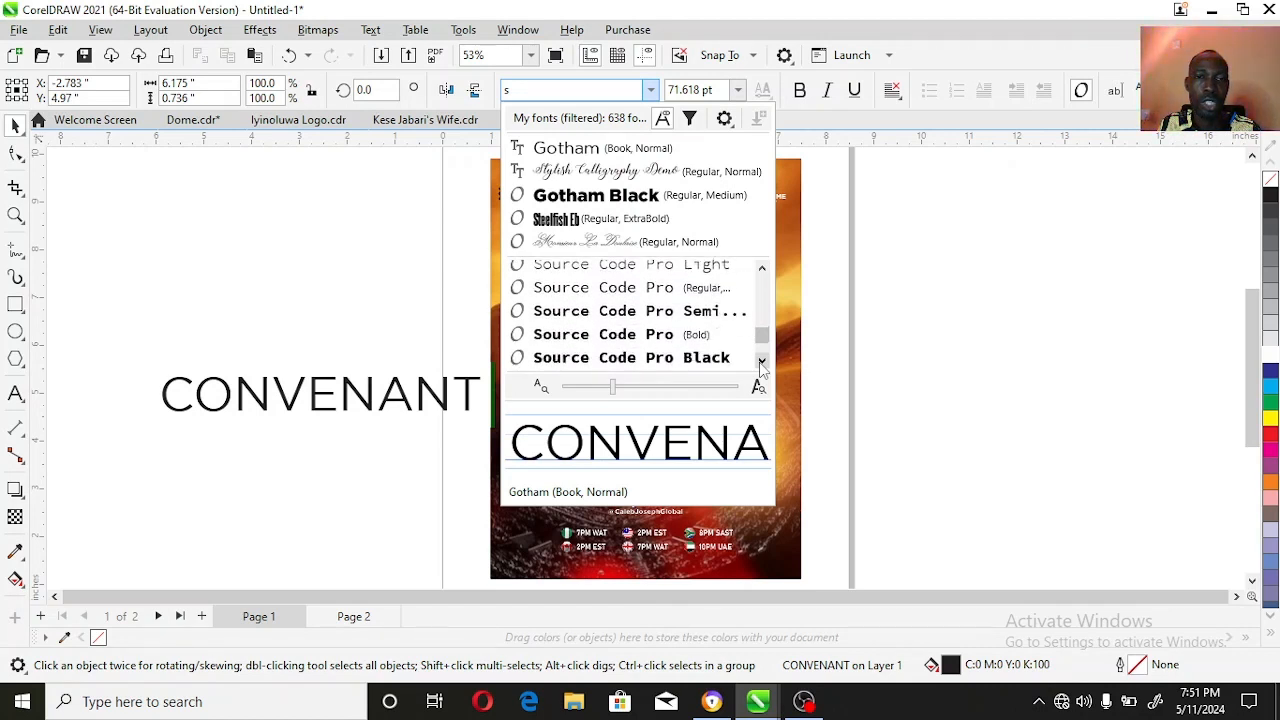
{"action": "left_click", "coordinate": [761, 362]}
{"action": "left_click", "coordinate": [761, 362]}
{"action": "left_click", "coordinate": [761, 362]}
{"action": "left_click", "coordinate": [761, 362]}
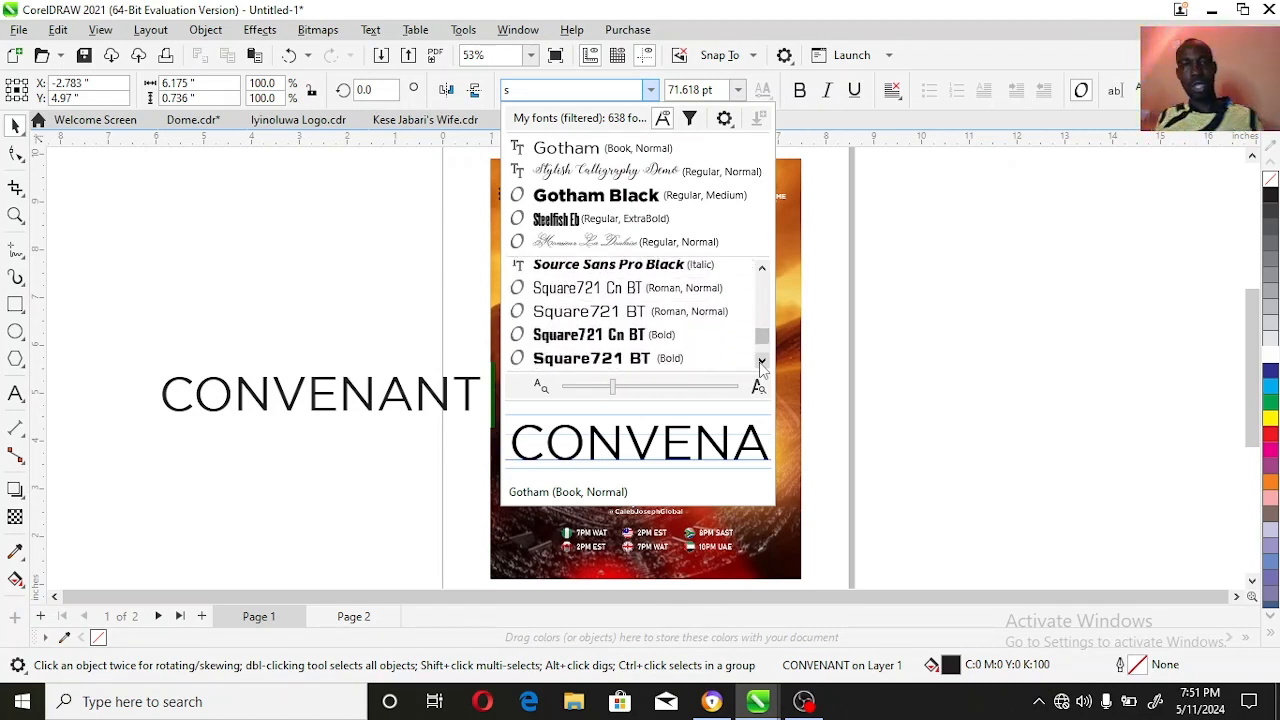
{"action": "left_click", "coordinate": [761, 362]}
{"action": "left_click", "coordinate": [761, 362]}
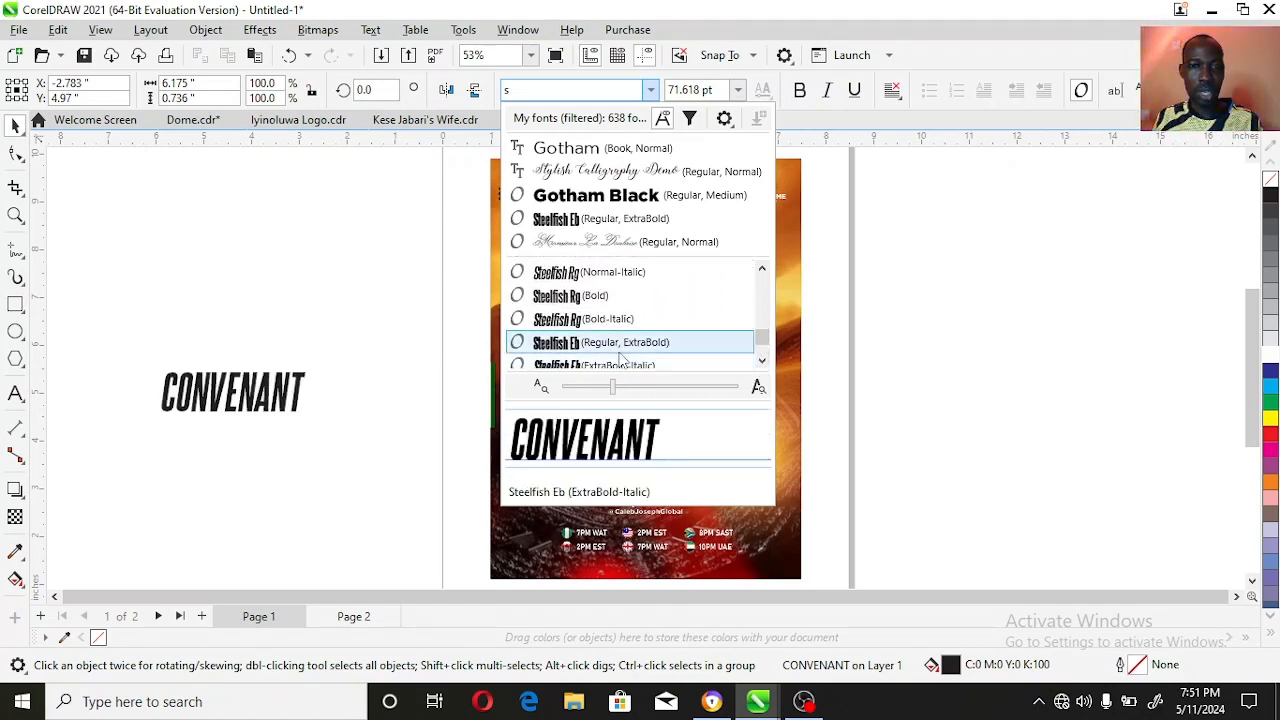
{"action": "left_click", "coordinate": [620, 344]}
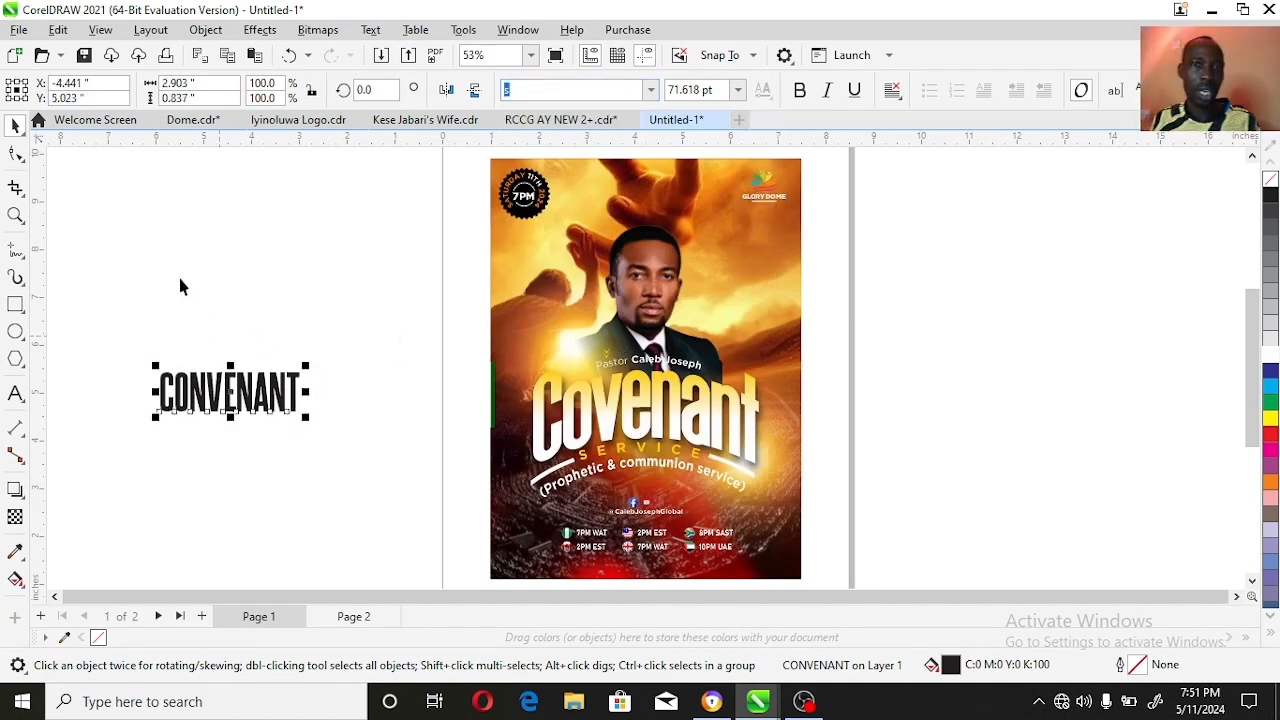
Step: Tighten the letter spacing of the "CONVENANT" text and enlarge it to about 6.06 inches wide
{"action": "left_click", "coordinate": [15, 152]}
{"action": "left_click_drag", "start_coordinate": [306, 417], "coordinate": [289, 417]}
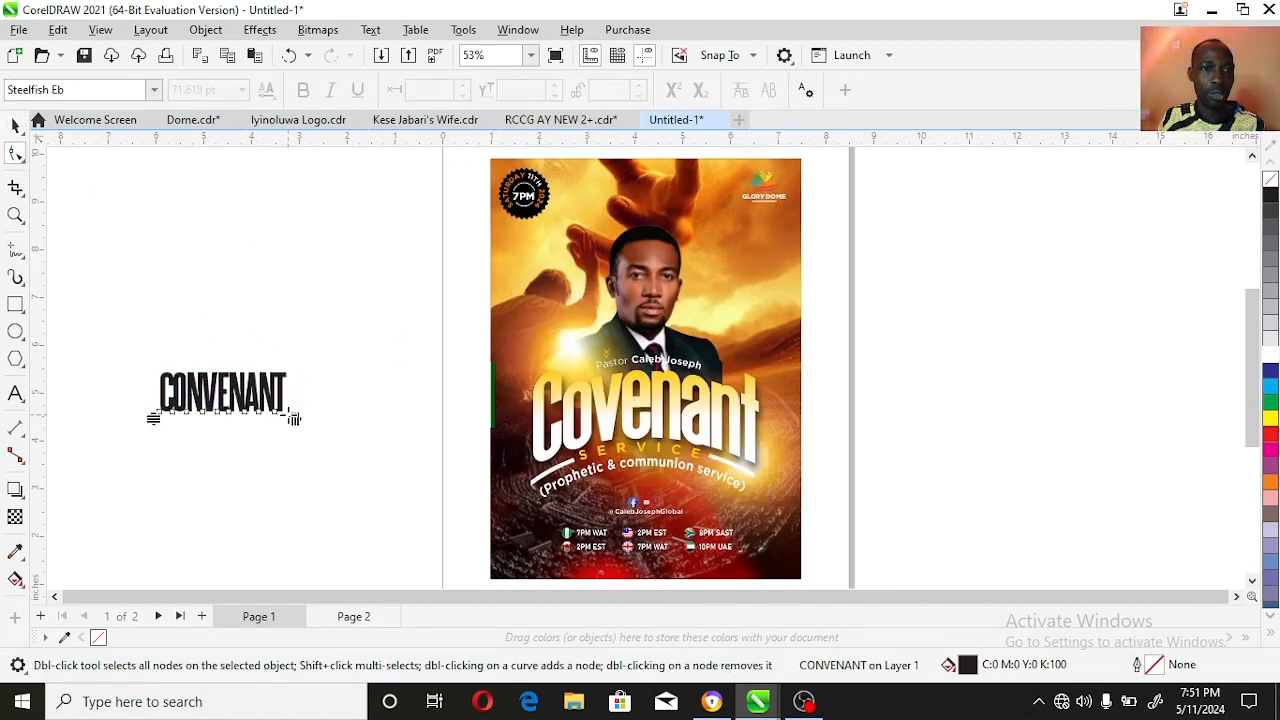
{"action": "left_click_drag", "start_coordinate": [295, 368], "coordinate": [460, 316]}
{"action": "key", "text": "space"}
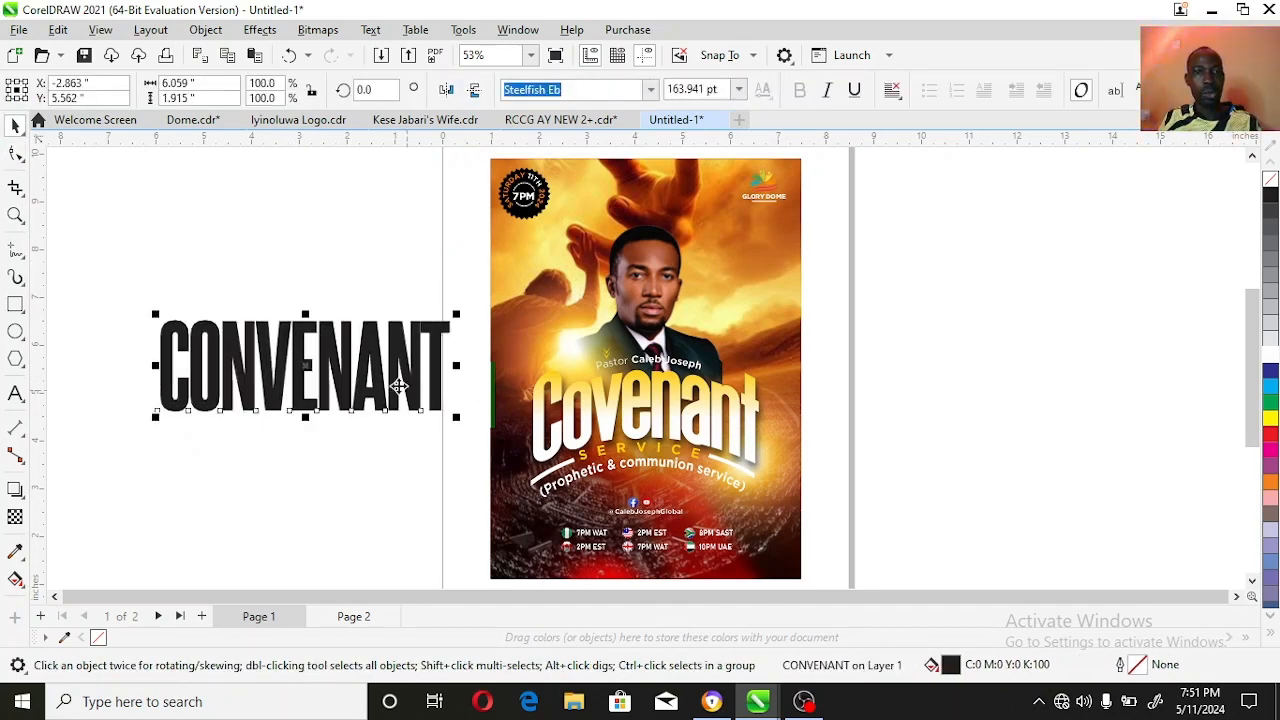
Step: Change the "CONVENANT" text to Title Case, then shift it slightly and scale it to about 5.4 inches wide
{"action": "left_click", "coordinate": [370, 30]}
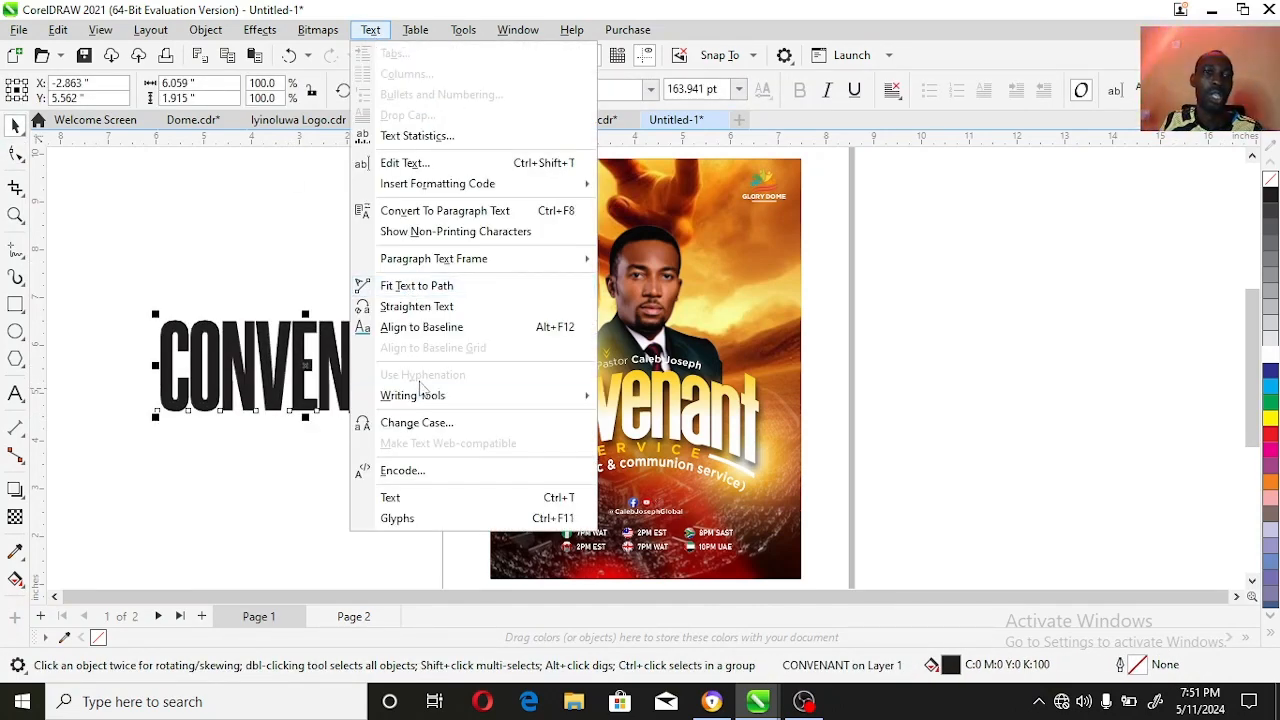
{"action": "left_click", "coordinate": [428, 424]}
{"action": "left_click", "coordinate": [610, 349]}
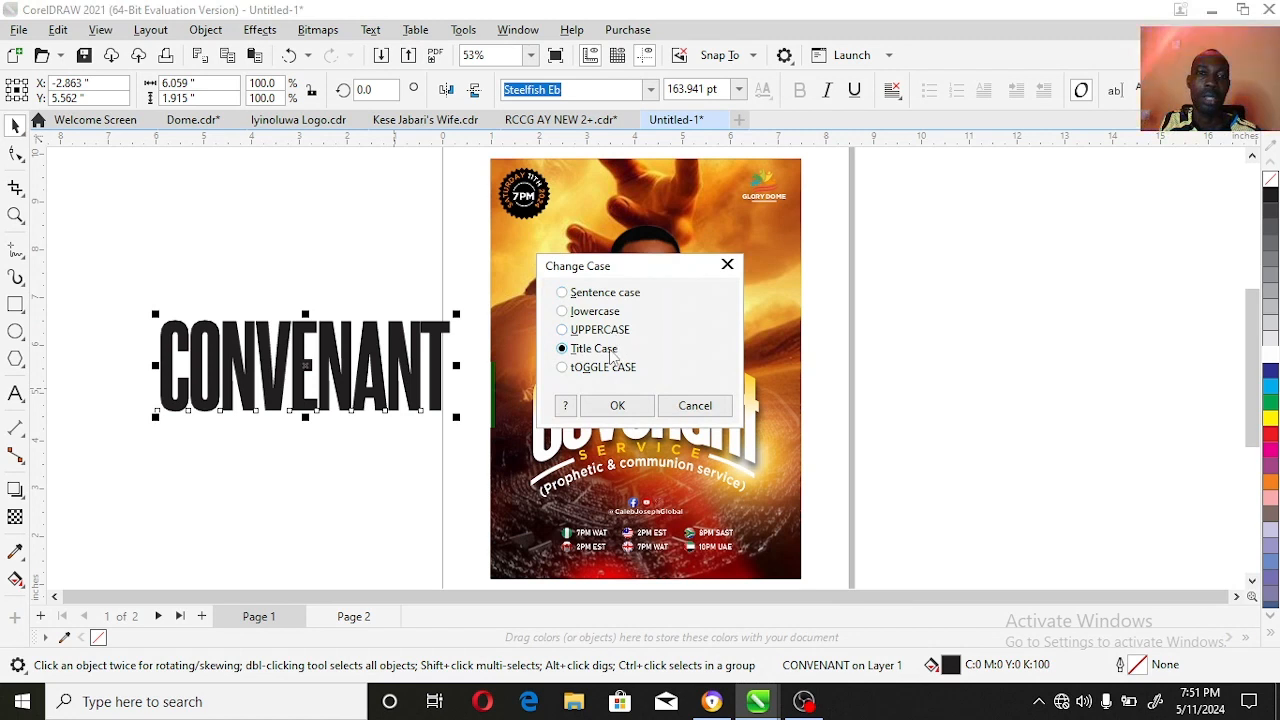
{"action": "left_click", "coordinate": [618, 405]}
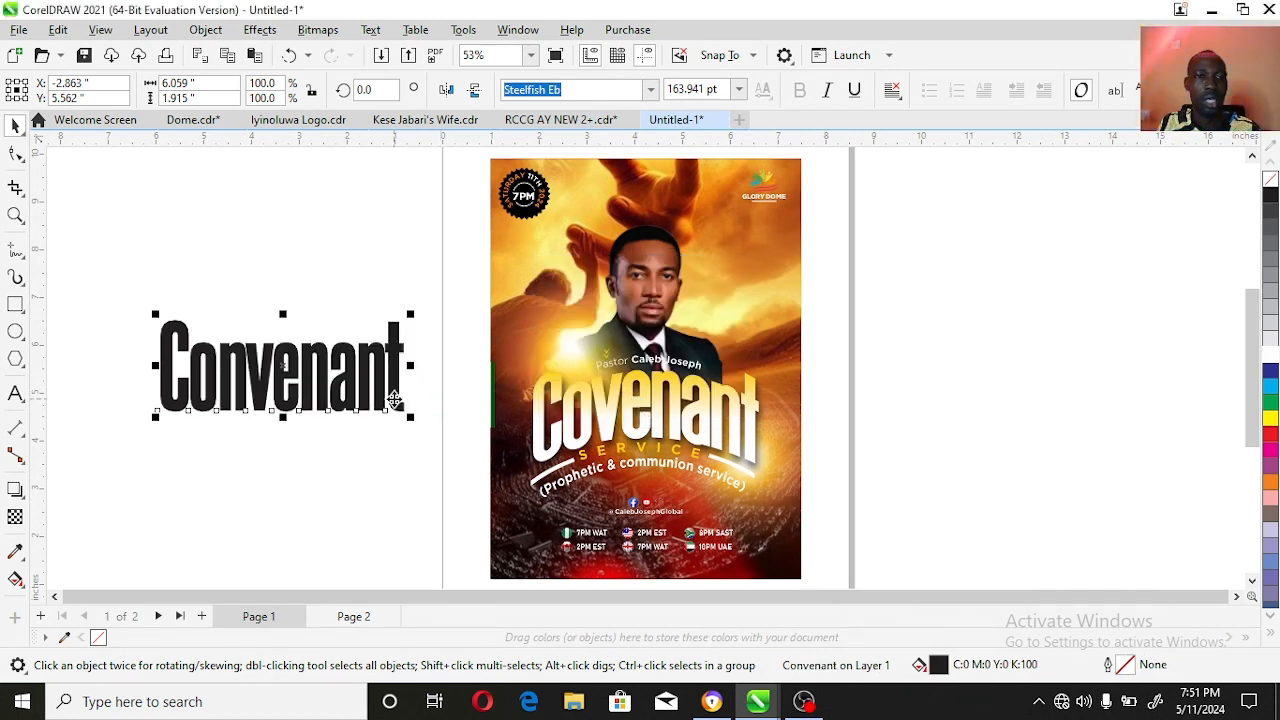
{"action": "left_click_drag", "start_coordinate": [396, 400], "coordinate": [414, 410]}
{"action": "left_click_drag", "start_coordinate": [437, 323], "coordinate": [444, 322]}
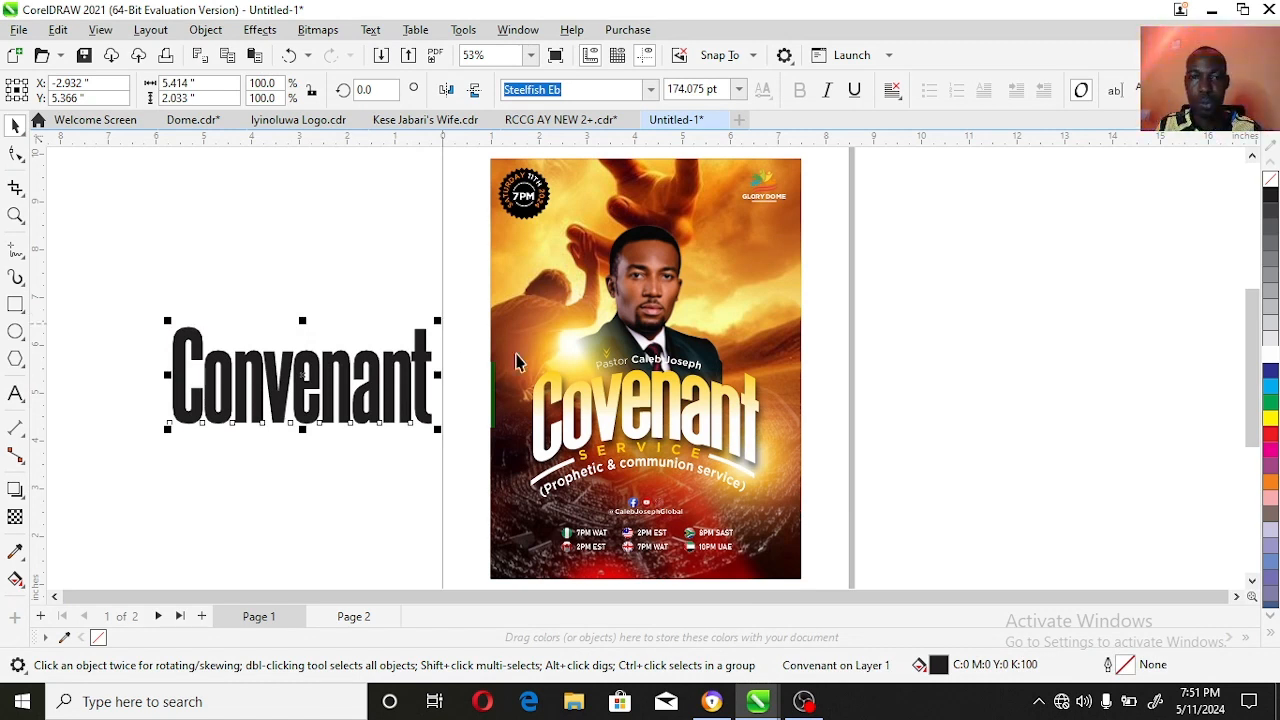
Step: Apply an envelope to the "Convenant" text and delete its midpoint nodes so only the four corner nodes remain
{"action": "left_click", "coordinate": [21, 496]}
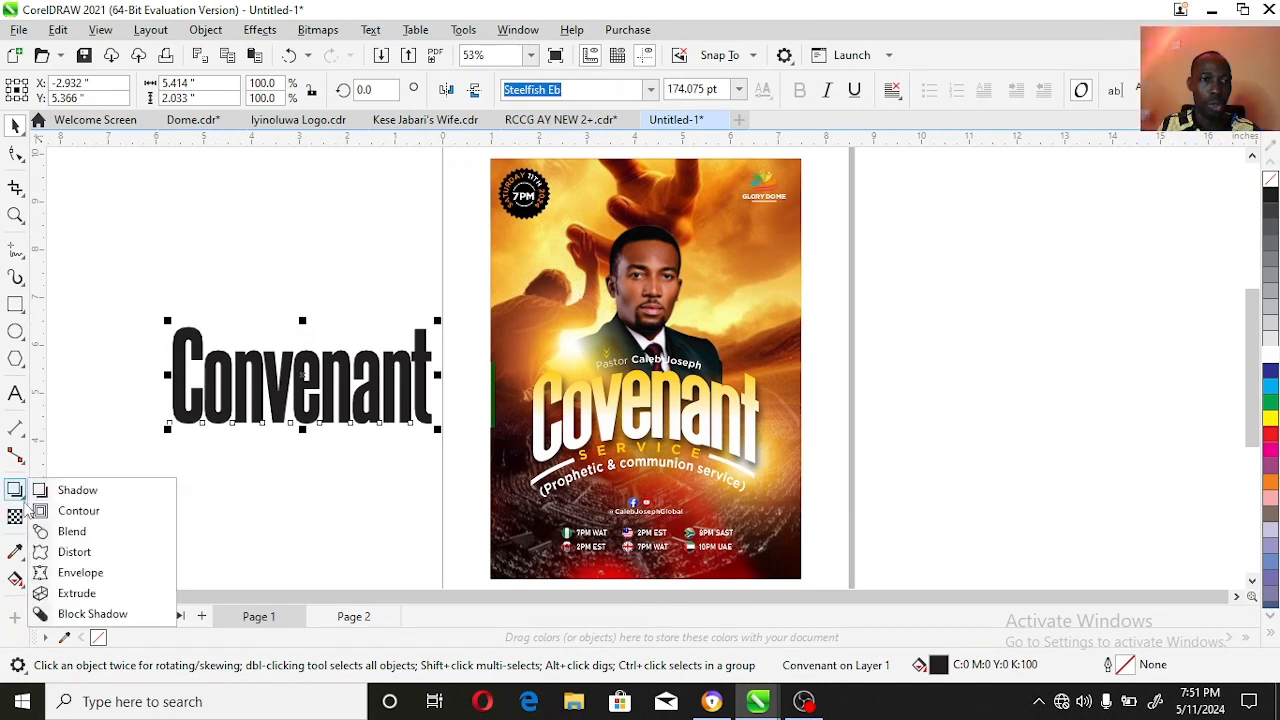
{"action": "left_click", "coordinate": [95, 572]}
{"action": "left_click", "coordinate": [15, 215]}
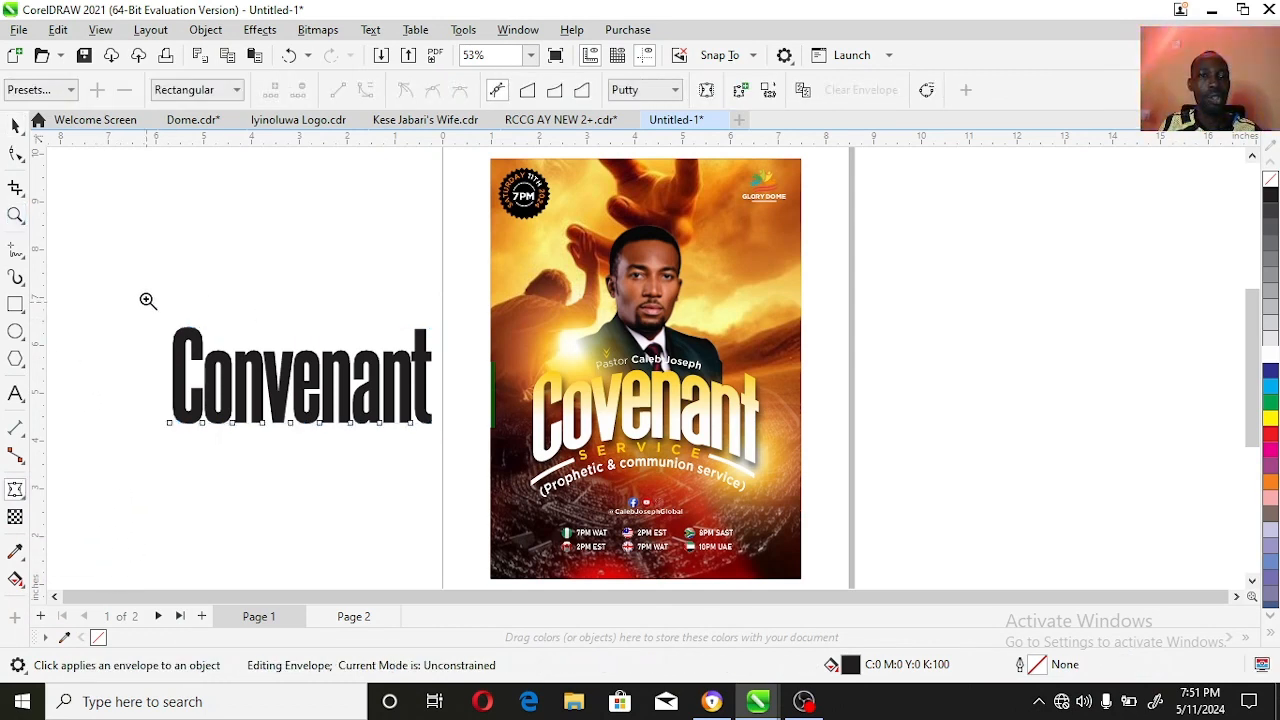
{"action": "left_click_drag", "start_coordinate": [149, 294], "coordinate": [456, 449]}
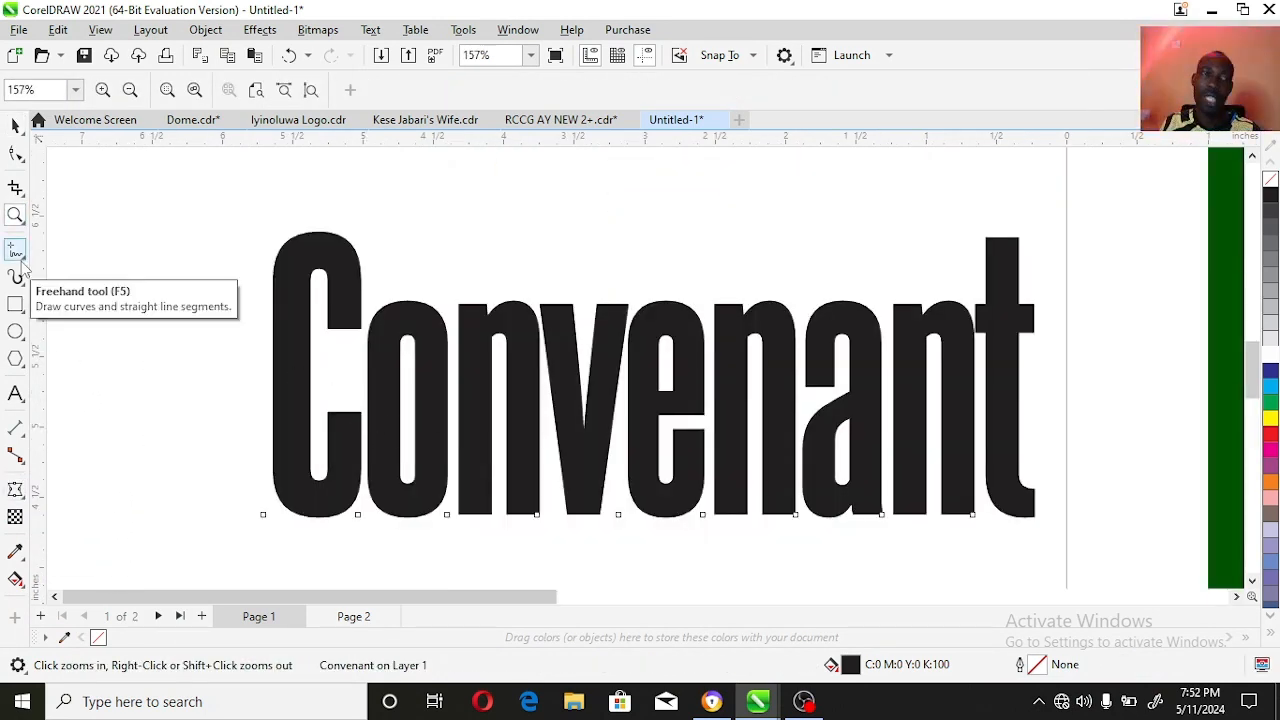
{"action": "left_click", "coordinate": [15, 490]}
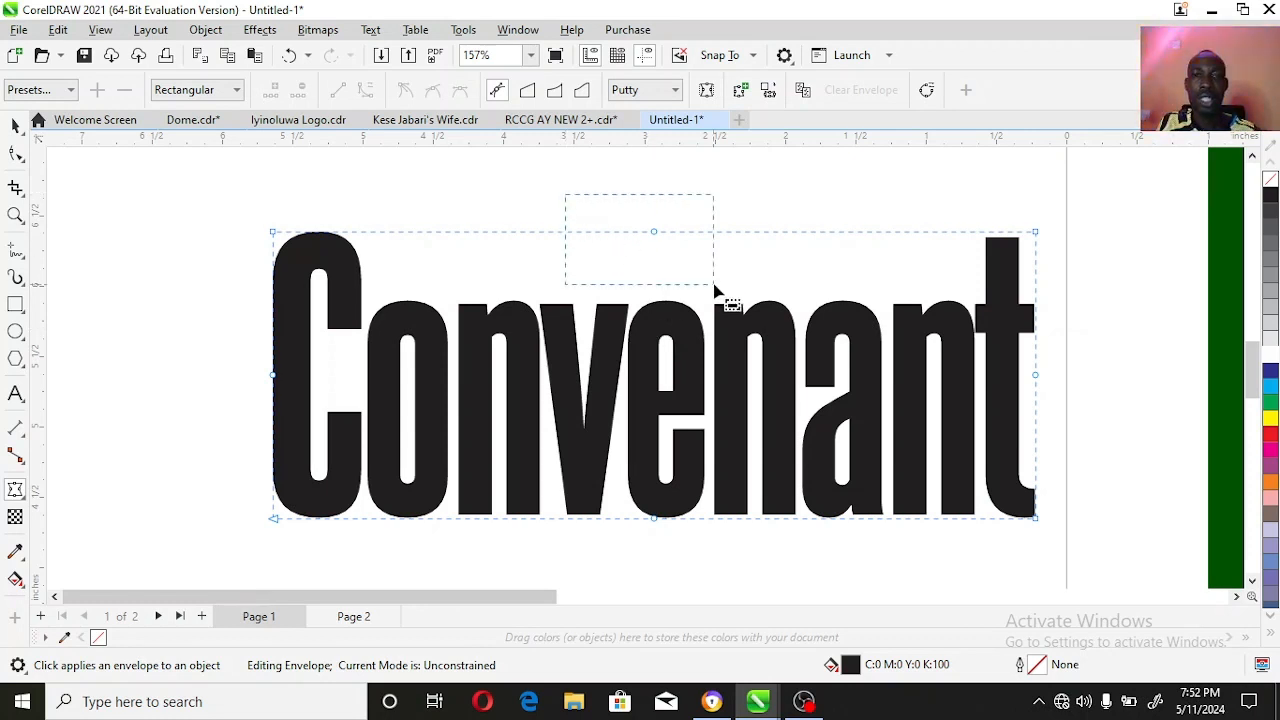
{"action": "left_click_drag", "start_coordinate": [714, 287], "coordinate": [745, 299]}
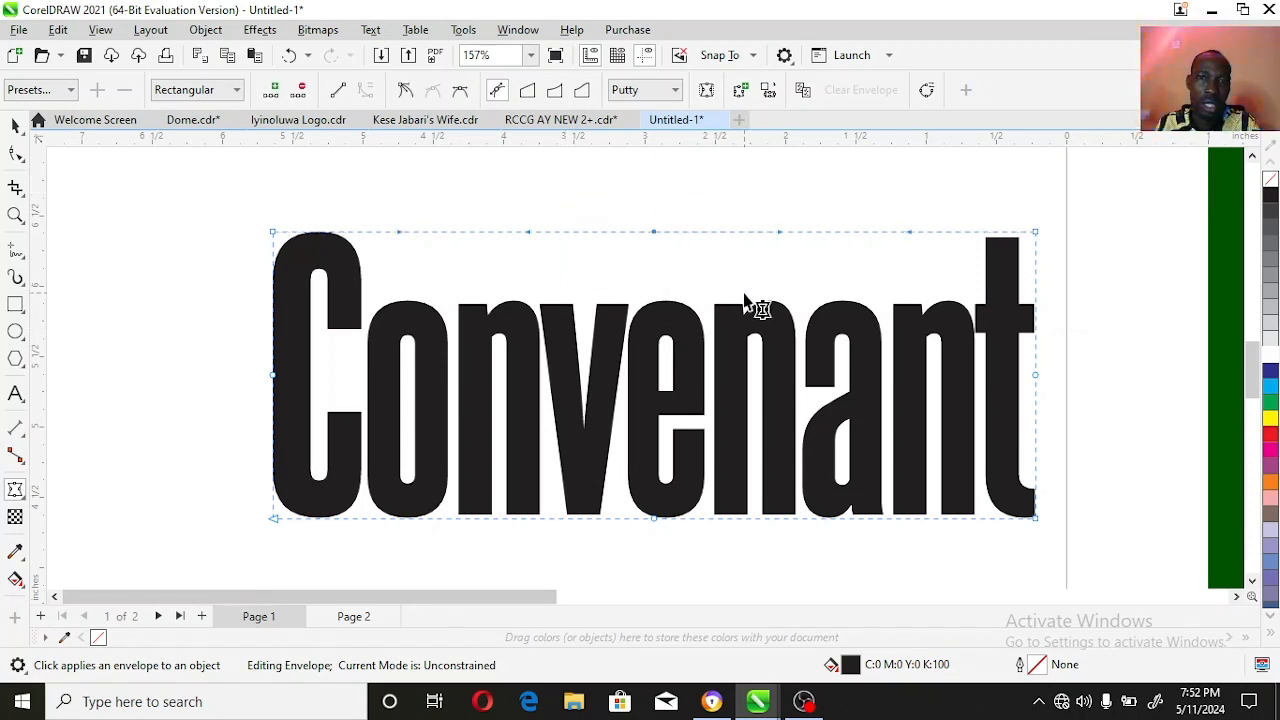
{"action": "left_click_drag", "start_coordinate": [600, 520], "coordinate": [712, 558]}
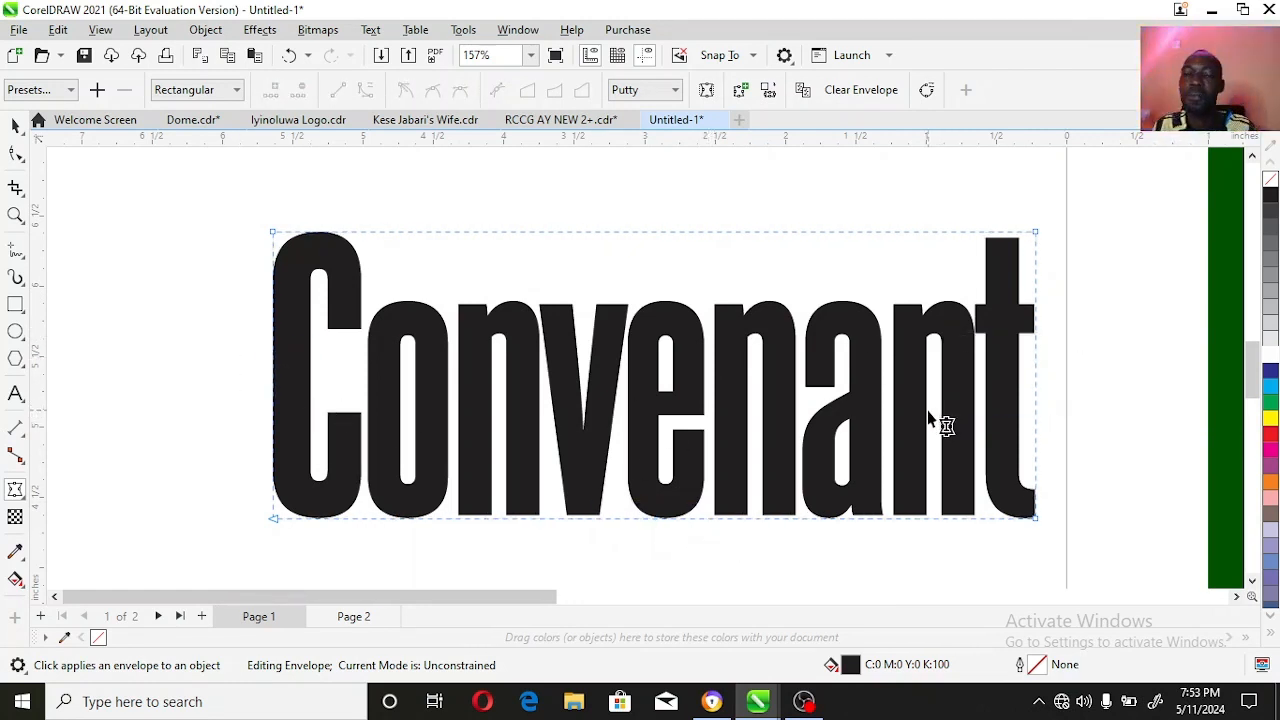
Step: Convert the top, bottom, left and right segments of the text's envelope to straight lines
{"action": "left_click", "coordinate": [638, 233]}
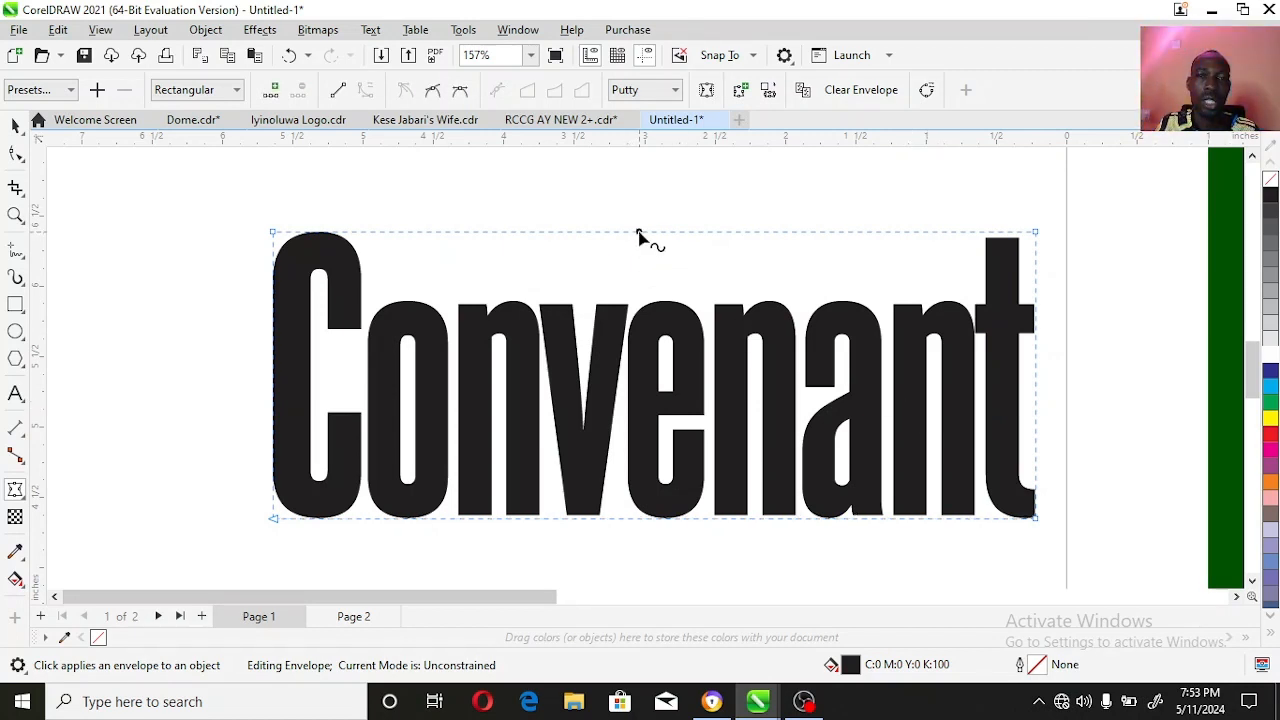
{"action": "right_click", "coordinate": [639, 233]}
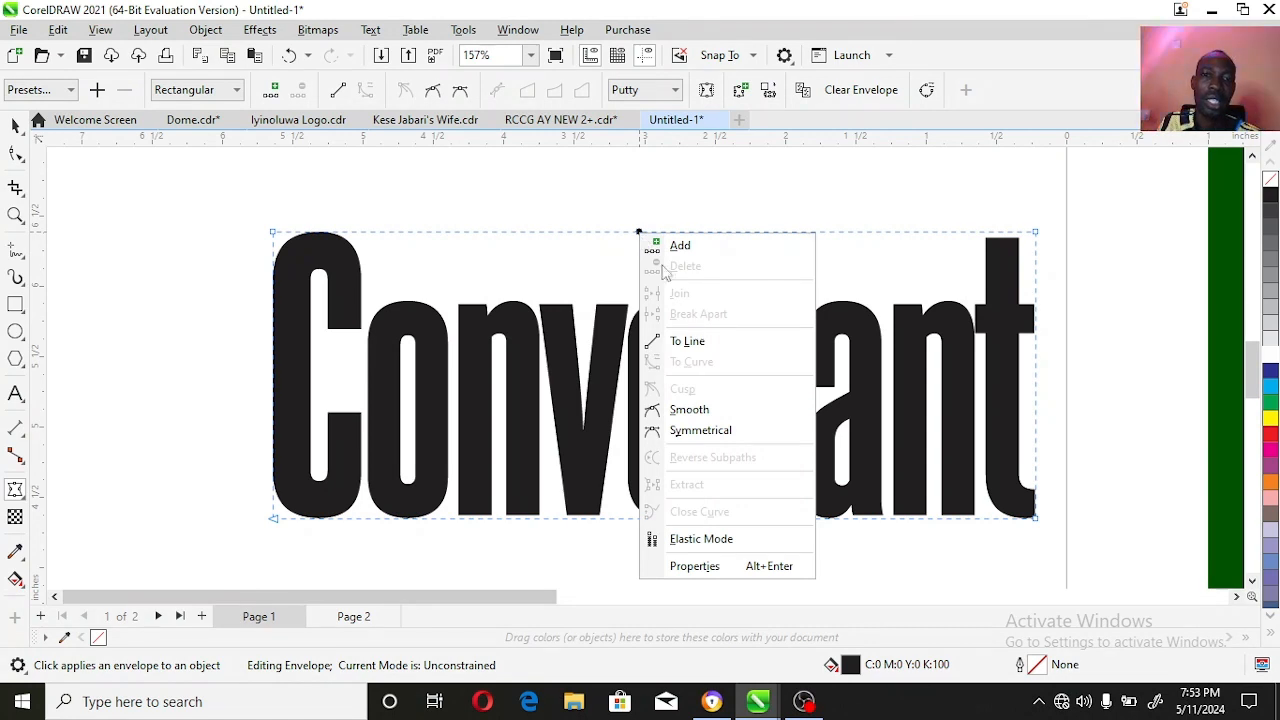
{"action": "left_click", "coordinate": [713, 349]}
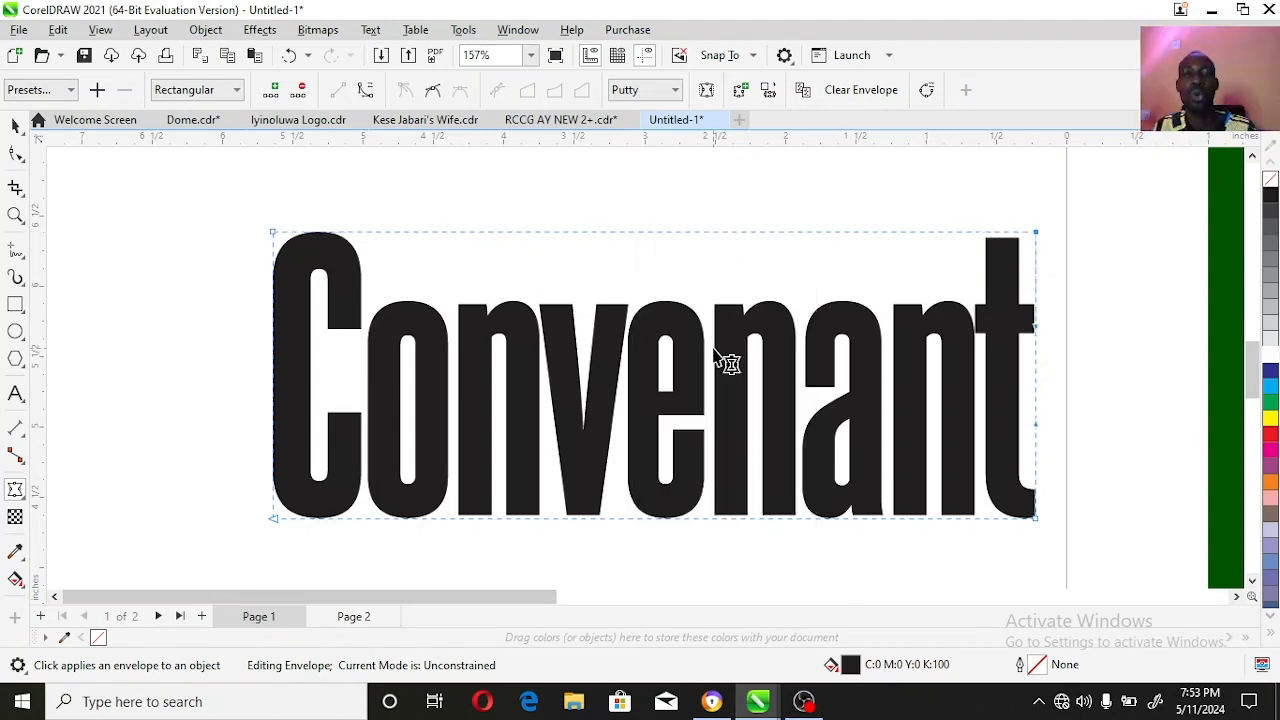
{"action": "right_click", "coordinate": [659, 520]}
{"action": "left_click", "coordinate": [737, 287]}
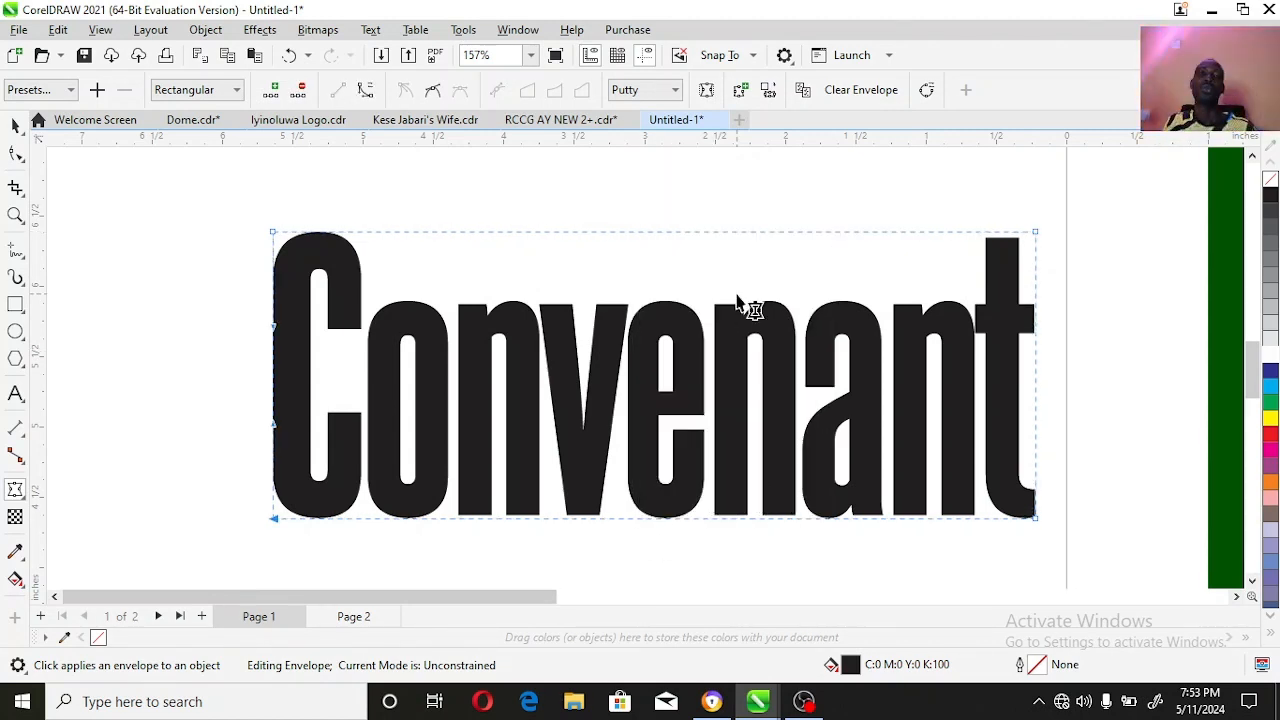
{"action": "right_click", "coordinate": [275, 362]}
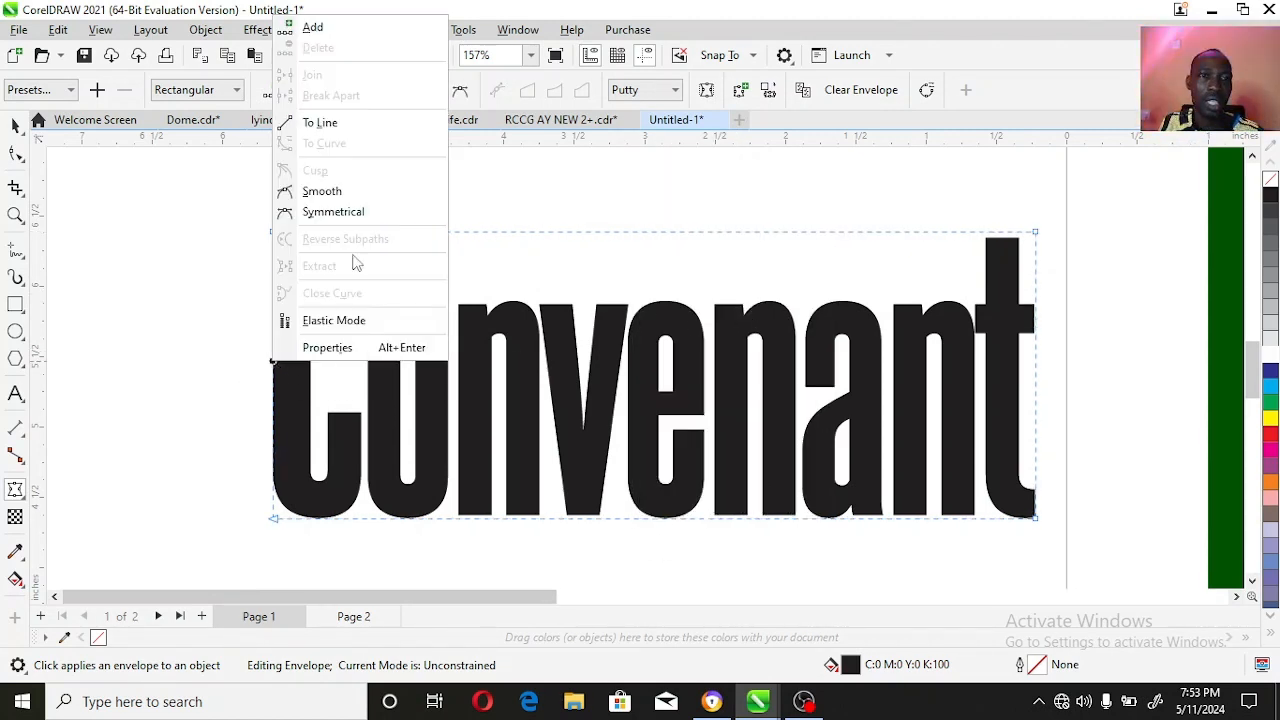
{"action": "left_click", "coordinate": [362, 127]}
{"action": "right_click", "coordinate": [1037, 364]}
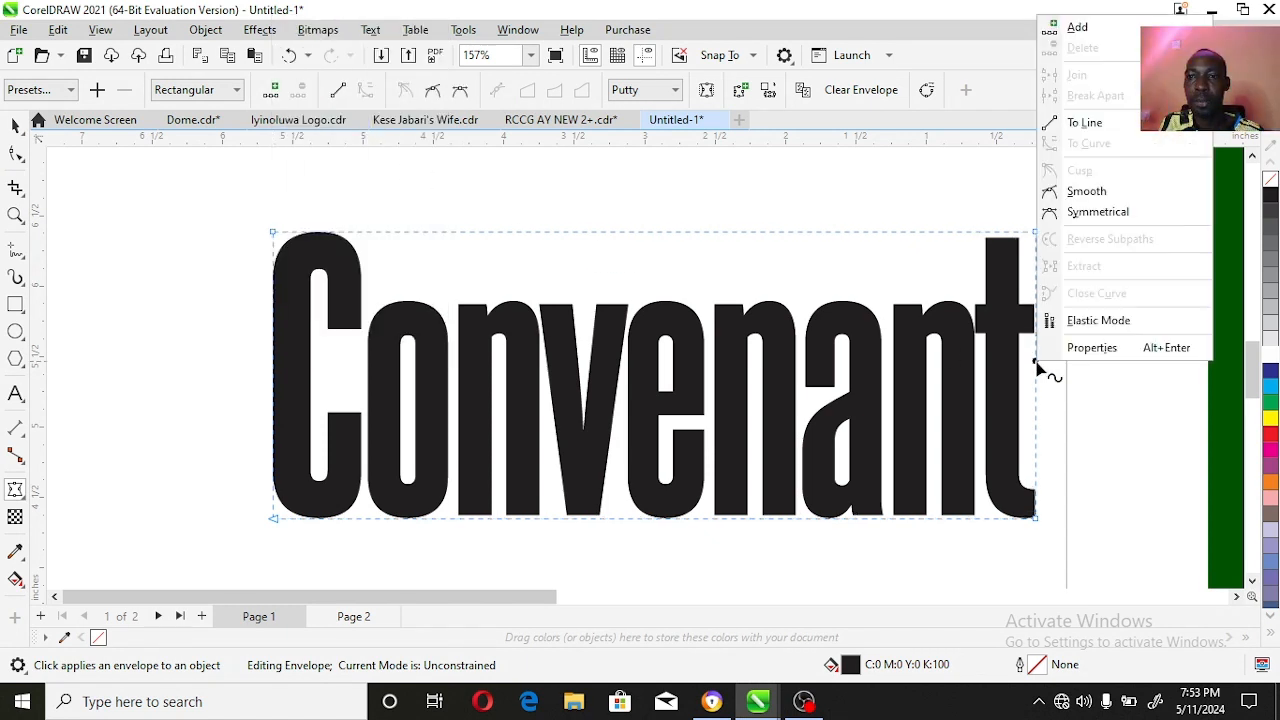
{"action": "left_click", "coordinate": [1084, 122]}
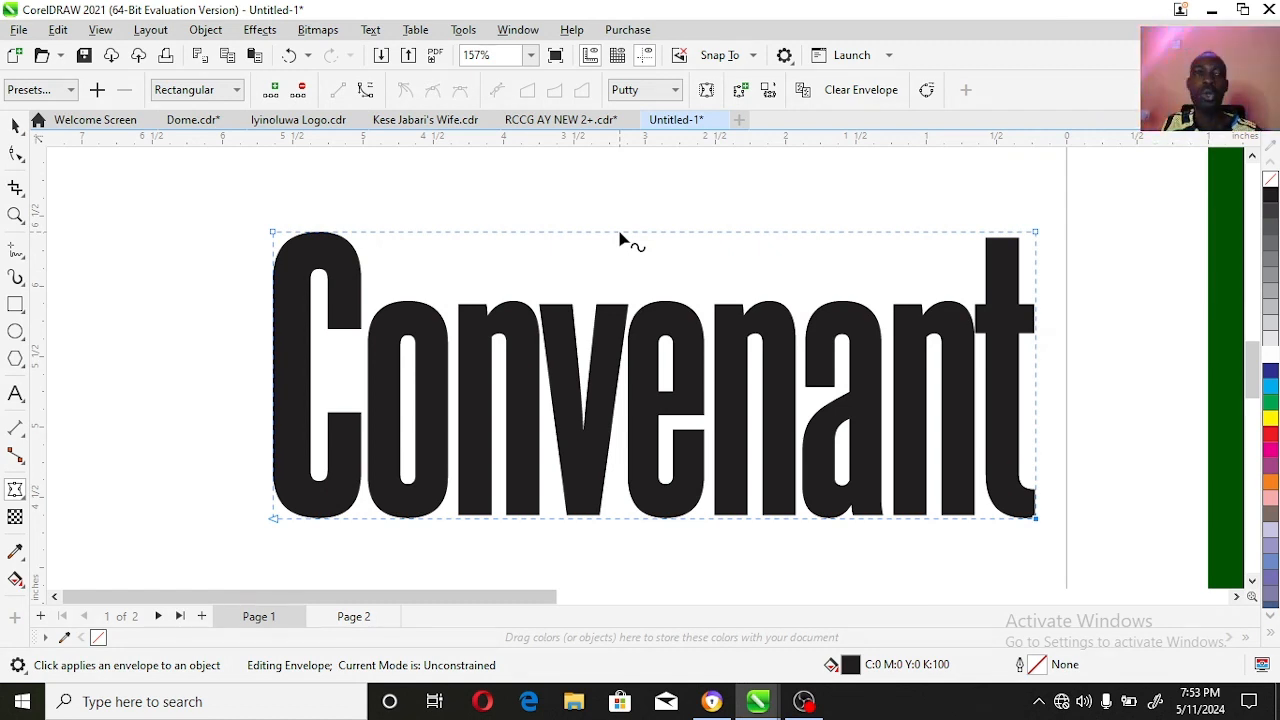
Step: Check the poster title's arch up close and place a duplicate of the enveloped "Convenant" text straight below the original
{"action": "left_click", "coordinate": [15, 214]}
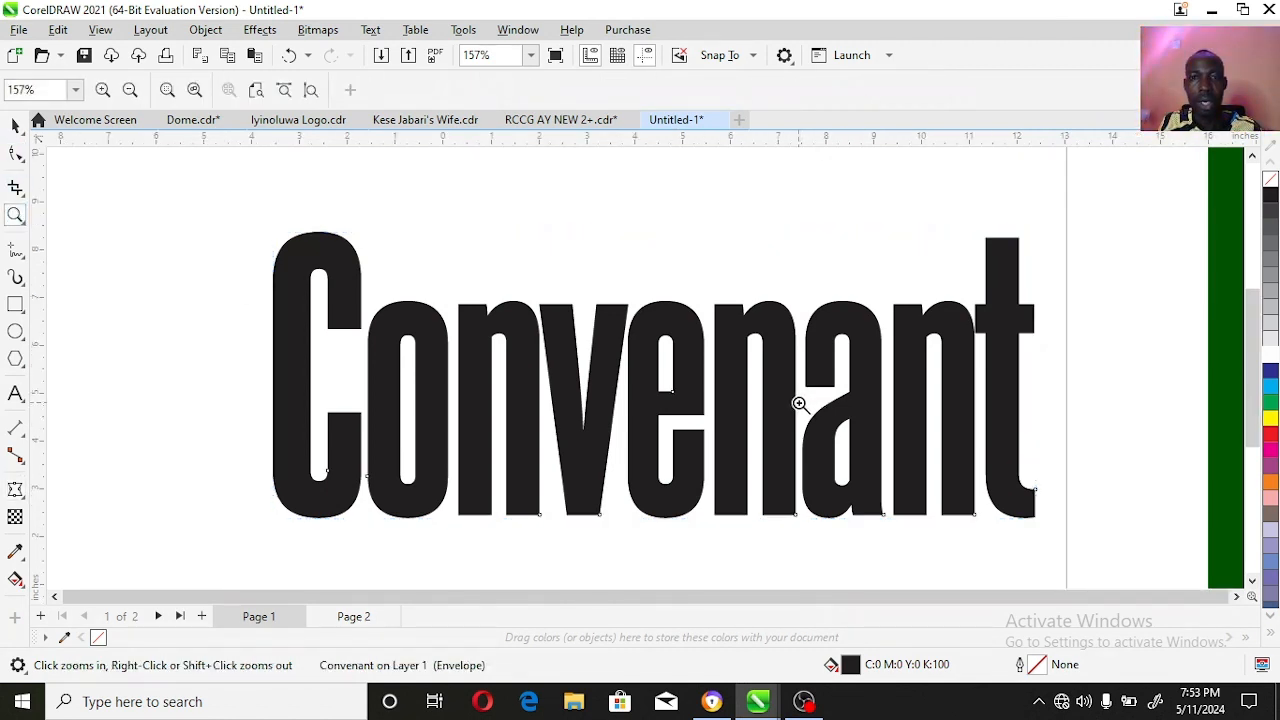
{"action": "right_click", "coordinate": [799, 403]}
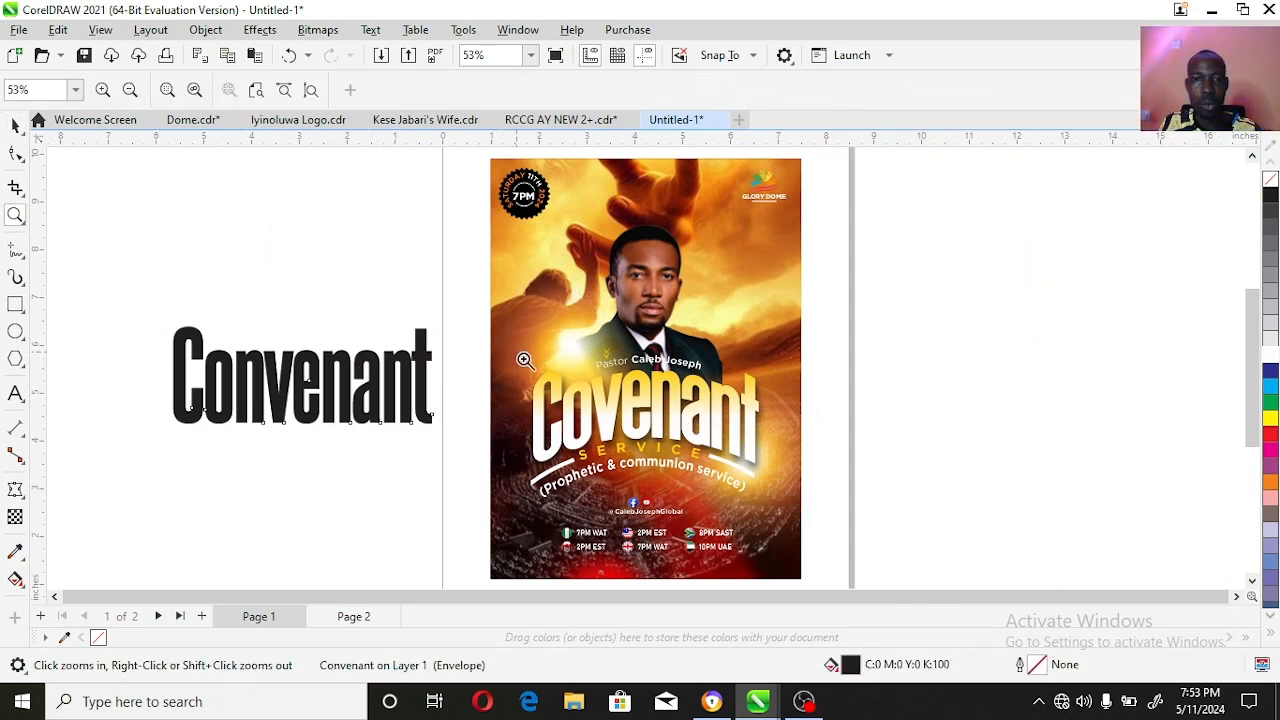
{"action": "left_click_drag", "start_coordinate": [525, 360], "coordinate": [779, 493]}
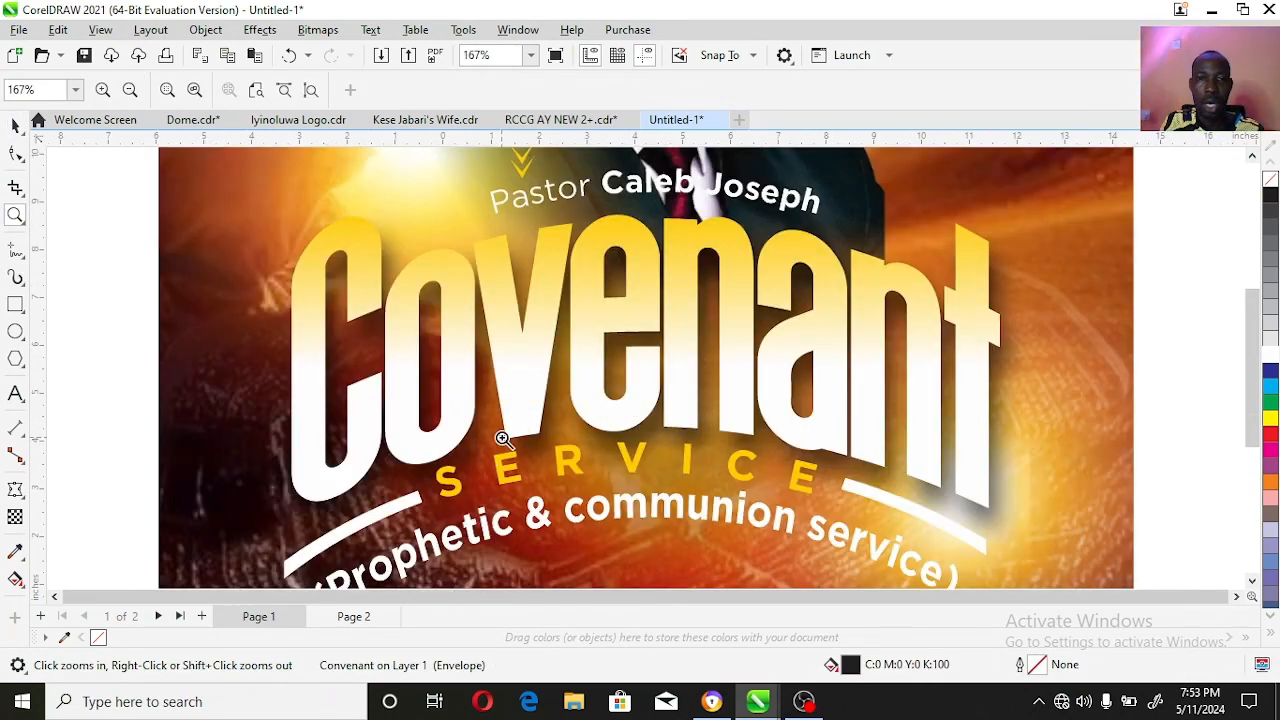
{"action": "right_click", "coordinate": [502, 438]}
{"action": "key", "text": "space"}
{"action": "left_click_drag", "start_coordinate": [337, 391], "coordinate": [328, 541]}
{"action": "right_click", "coordinate": [328, 541]}
Step: Convert the top and bottom envelope segments of the upper "Convenant" text to curves
{"action": "left_click", "coordinate": [352, 410]}
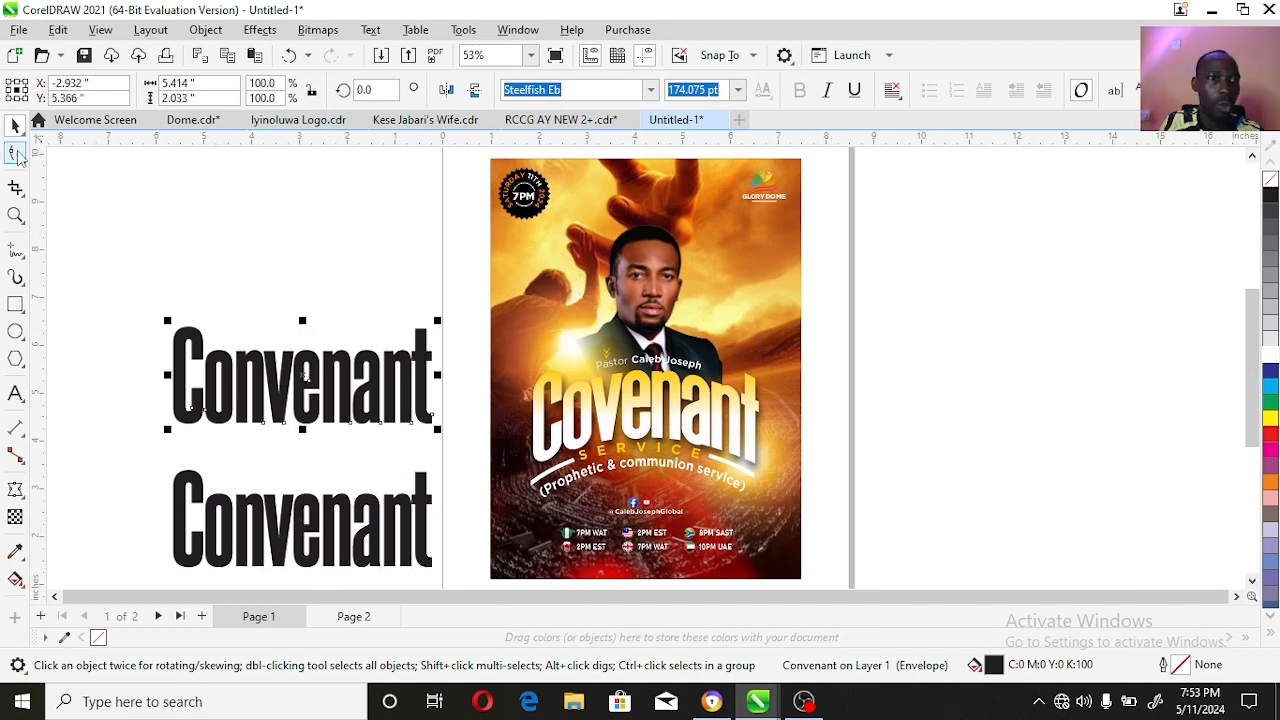
{"action": "left_click", "coordinate": [18, 157]}
{"action": "right_click", "coordinate": [303, 325]}
{"action": "left_click", "coordinate": [296, 326]}
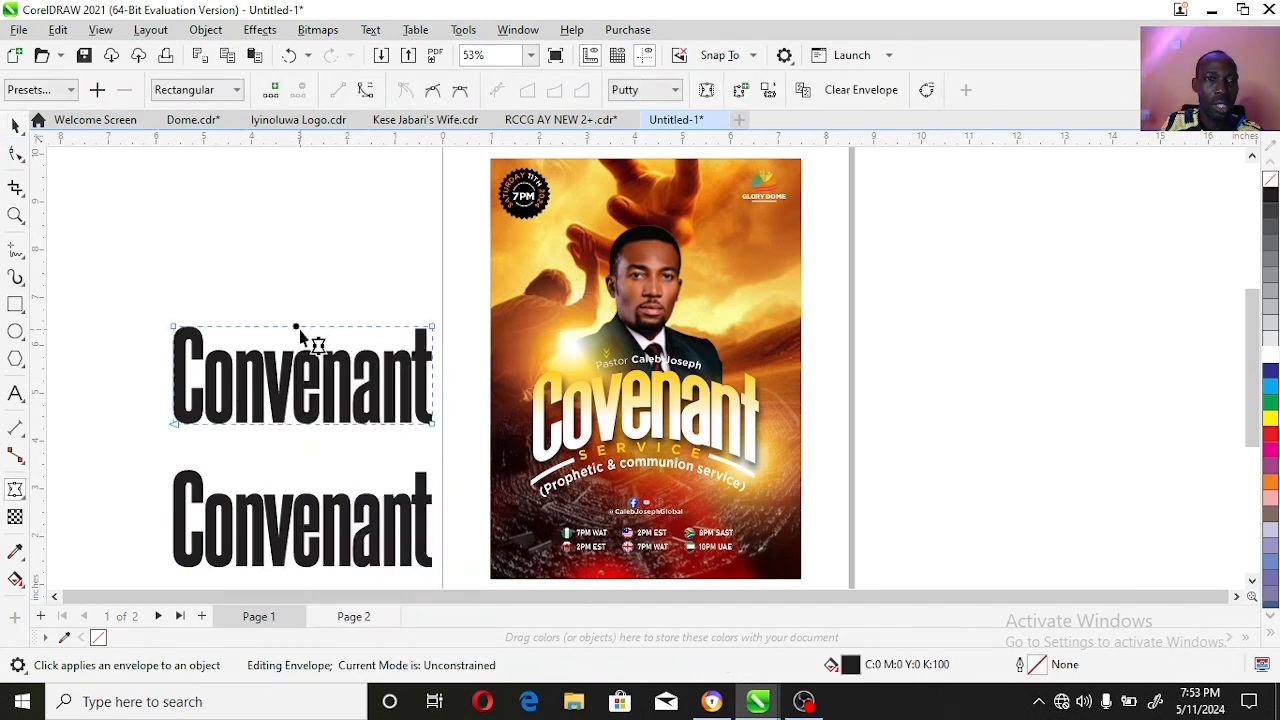
{"action": "right_click", "coordinate": [300, 336]}
{"action": "left_click", "coordinate": [296, 328]}
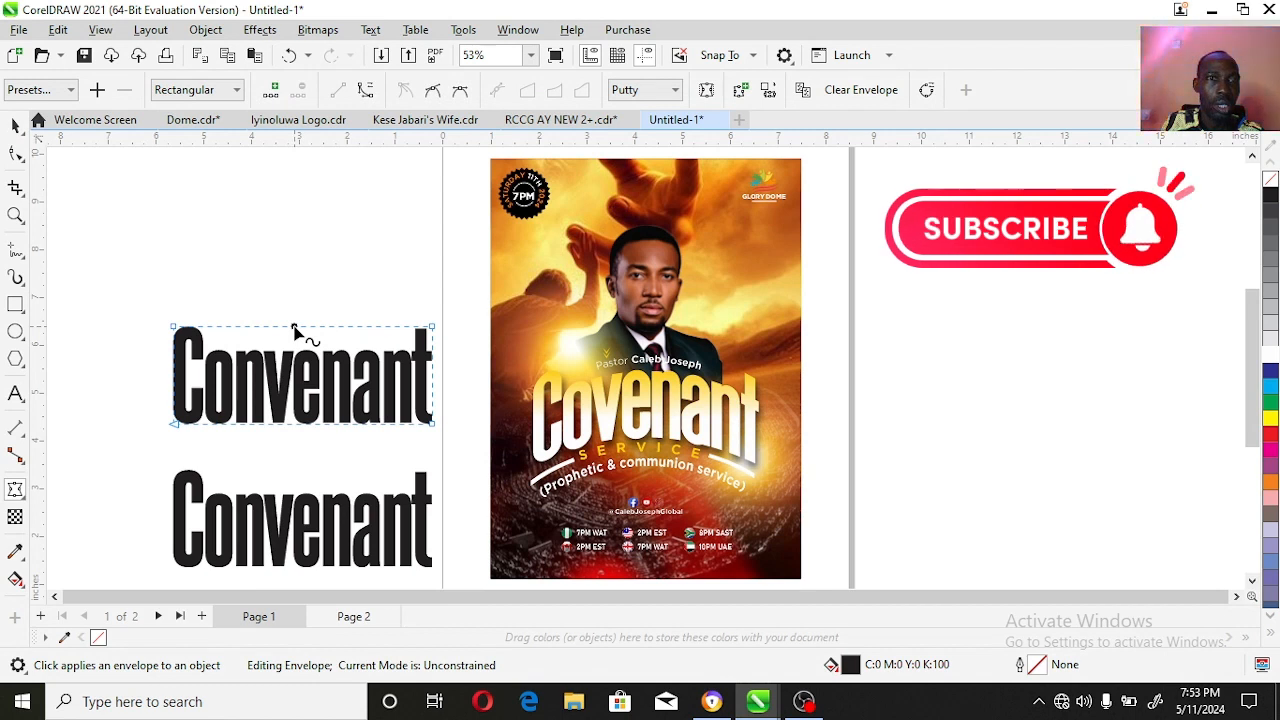
{"action": "left_click", "coordinate": [366, 90]}
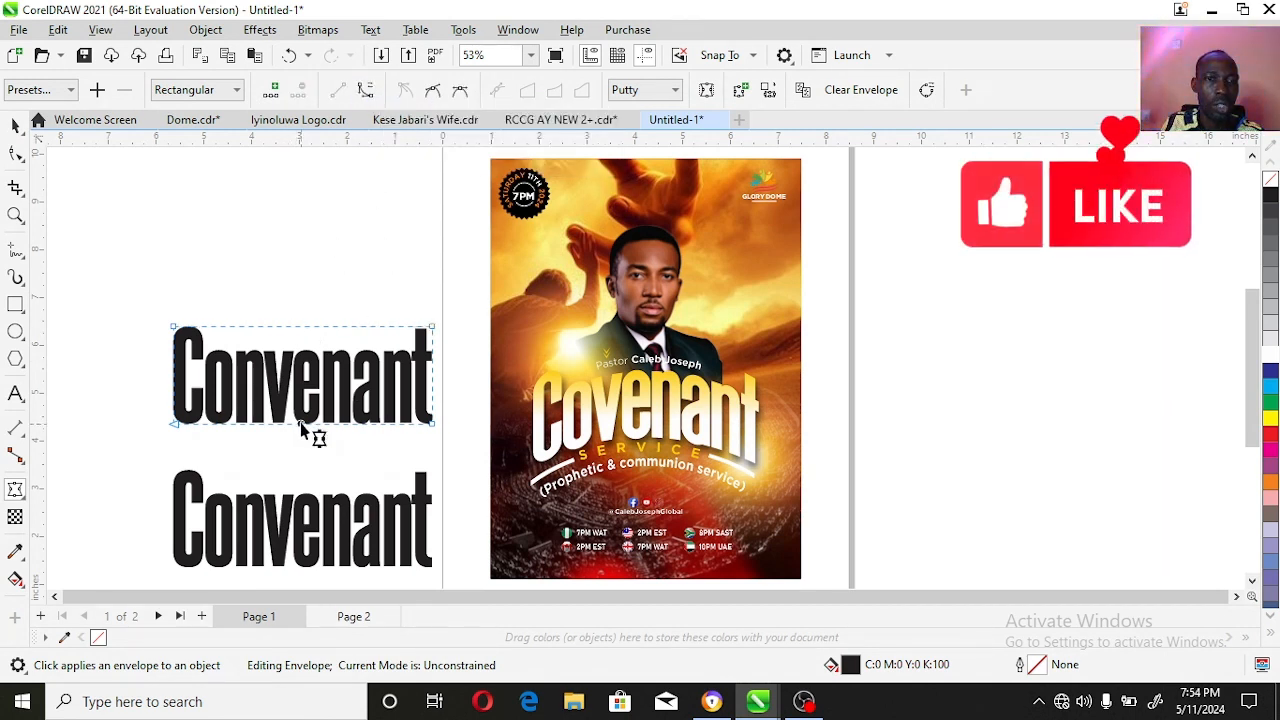
{"action": "left_click", "coordinate": [367, 91]}
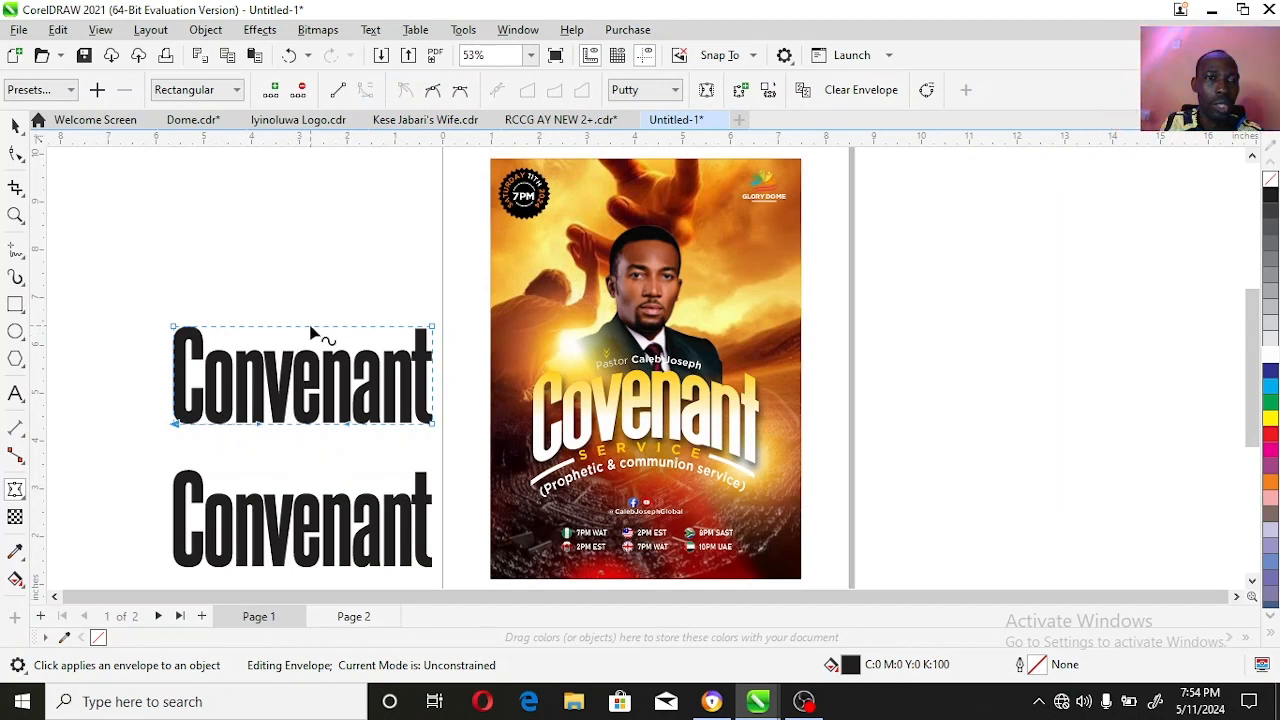
Step: Bend the top and bottom envelope edges of the upper "Convenant" text upward into an arch
{"action": "mouse_move", "coordinate": [312, 333]}
{"action": "left_mouse_down"}
{"action": "mouse_move", "coordinate": [323, 300]}
{"action": "mouse_move", "coordinate": [314, 318]}
{"action": "left_mouse_up"}
{"action": "left_click_drag", "start_coordinate": [305, 430], "coordinate": [312, 398]}
{"action": "key", "text": "space"}
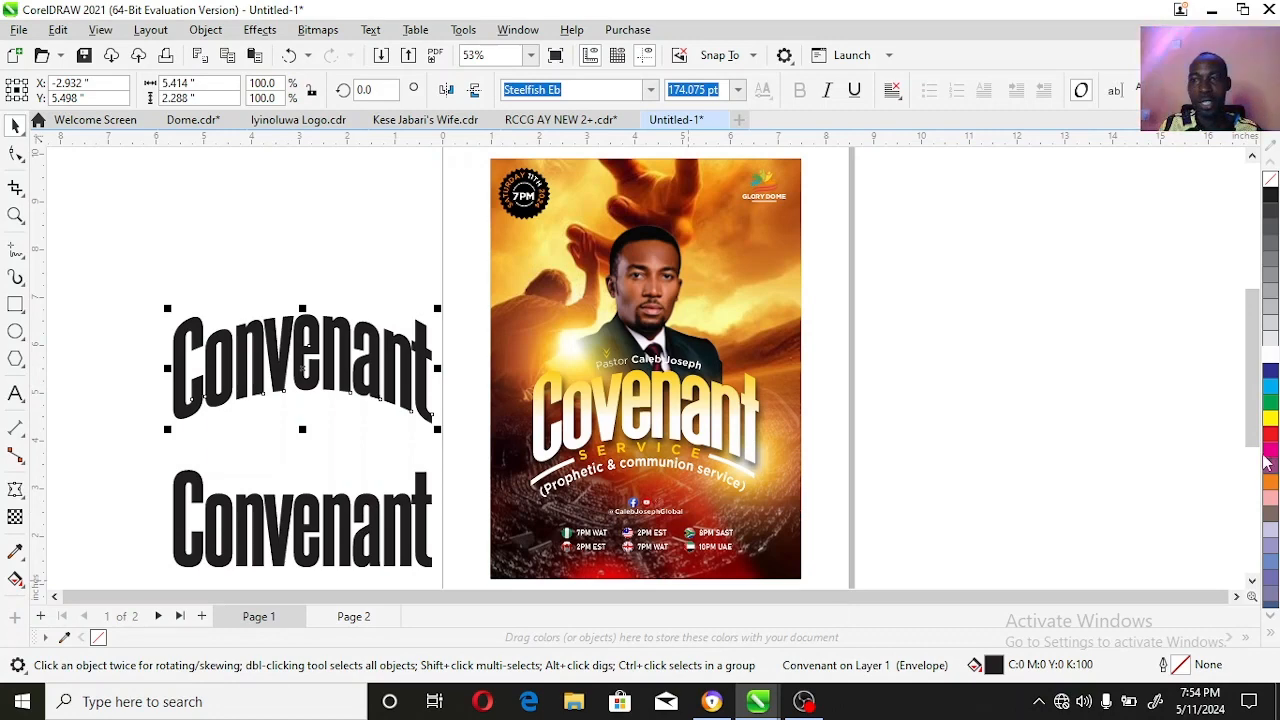
Step: Move the lower "Convenant" copy up close beneath the arched one and convert its top and bottom envelope segments to curves
{"action": "scroll", "coordinate": [1255, 440], "scroll_direction": "down", "scroll_amount": 2}
{"action": "left_click_drag", "start_coordinate": [345, 450], "coordinate": [349, 400]}
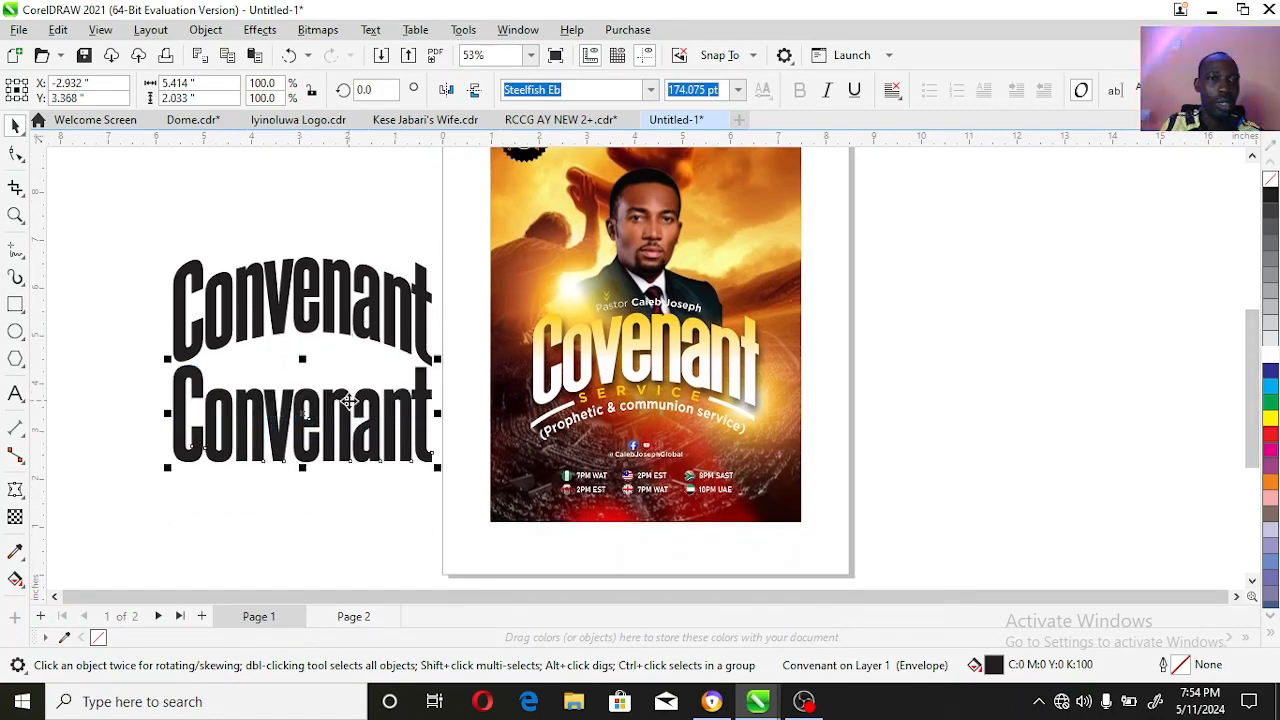
{"action": "key", "text": "space"}
{"action": "left_click", "coordinate": [306, 372]}
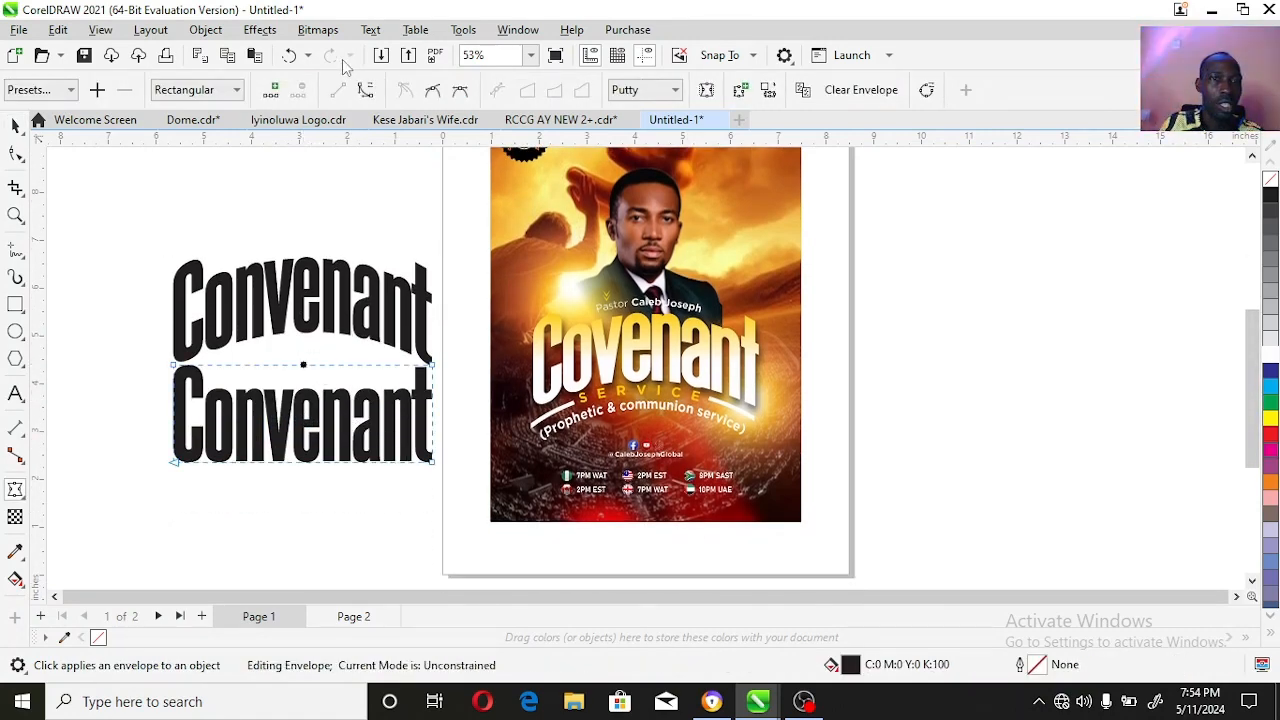
{"action": "left_click", "coordinate": [368, 92]}
{"action": "left_click", "coordinate": [299, 462]}
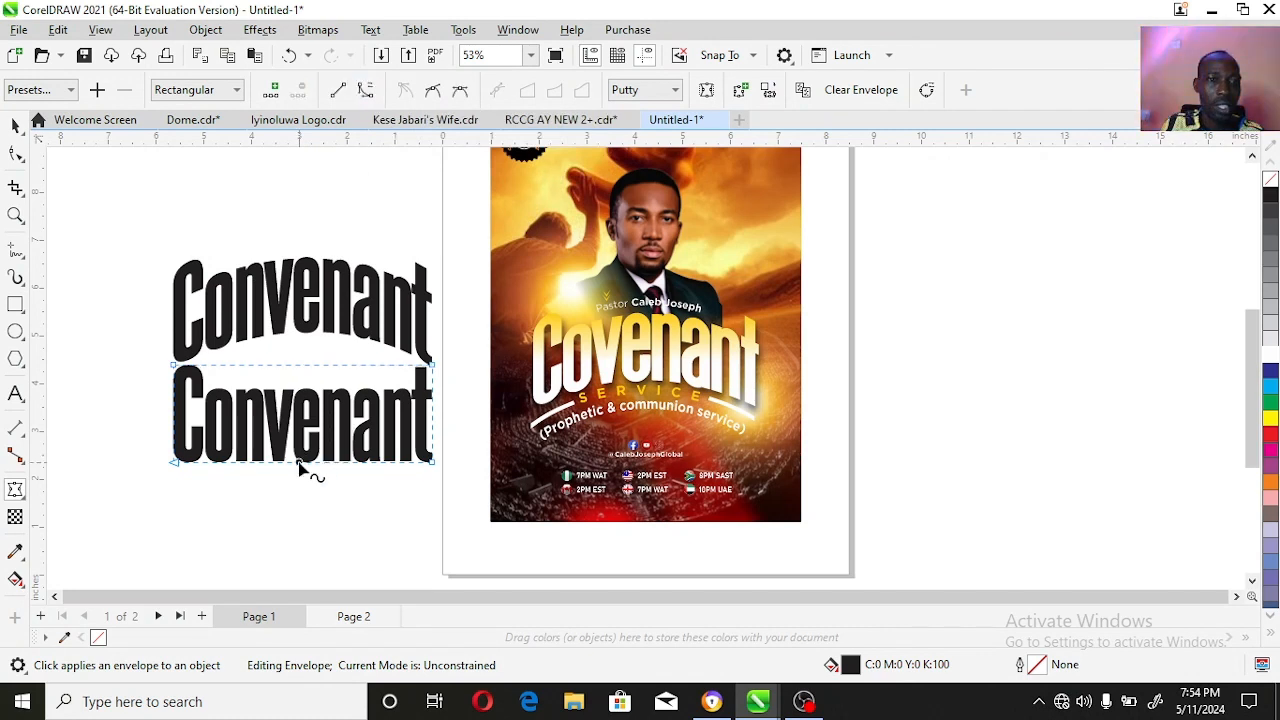
{"action": "left_click", "coordinate": [367, 94]}
Step: Bend the top and bottom envelope edges of the lower "Convenant" text downward into an inverted arch
{"action": "left_click", "coordinate": [296, 366]}
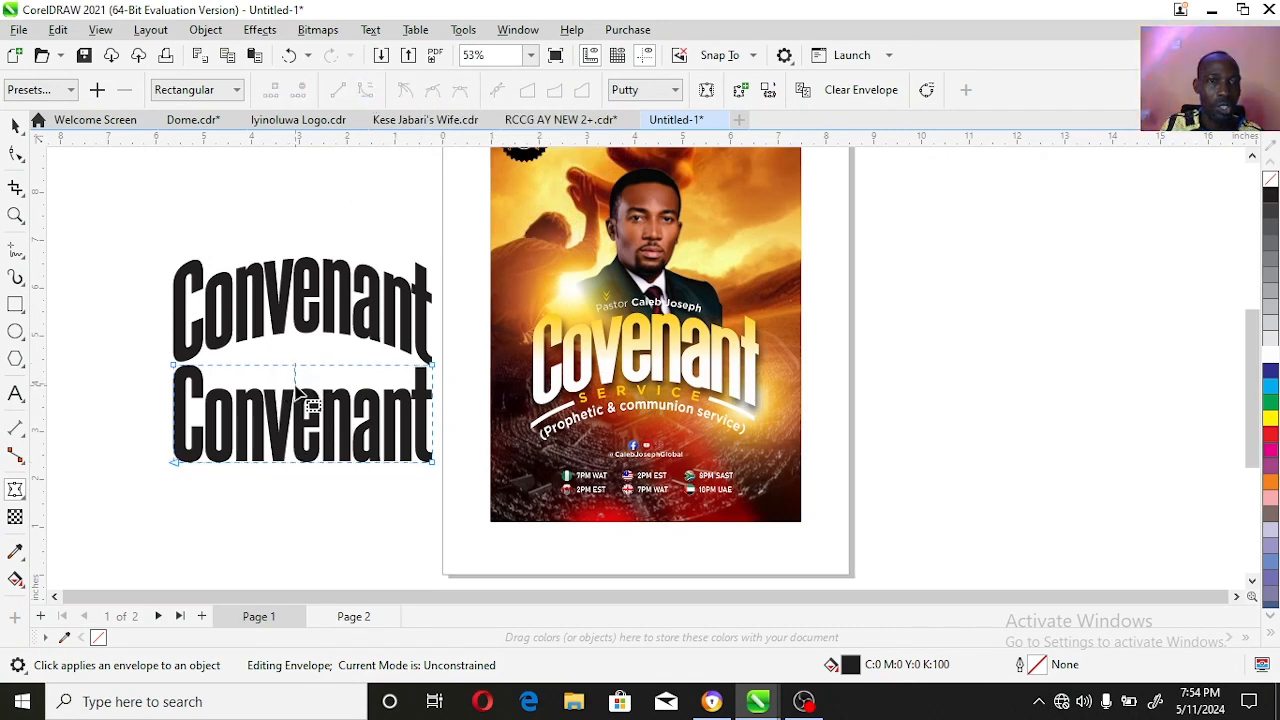
{"action": "left_click_drag", "start_coordinate": [303, 366], "coordinate": [305, 388]}
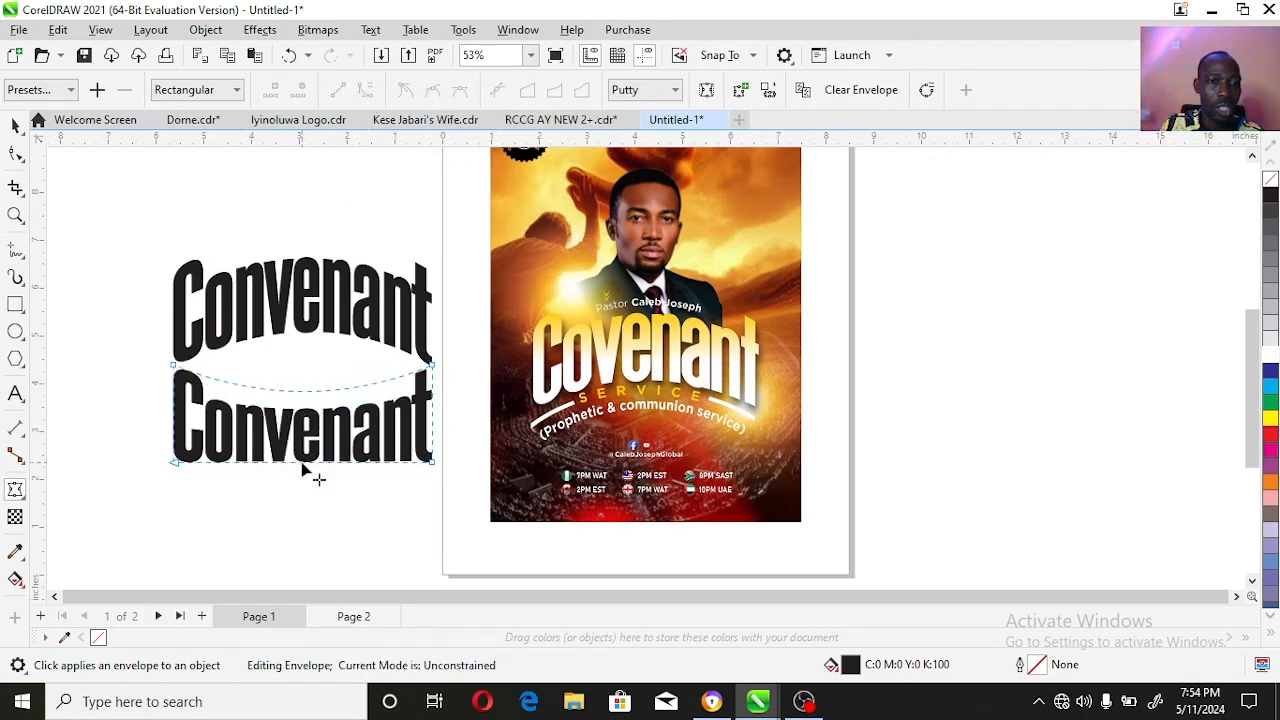
{"action": "left_click_drag", "start_coordinate": [302, 463], "coordinate": [304, 488]}
{"action": "key", "text": "space"}
{"action": "left_click", "coordinate": [984, 341]}
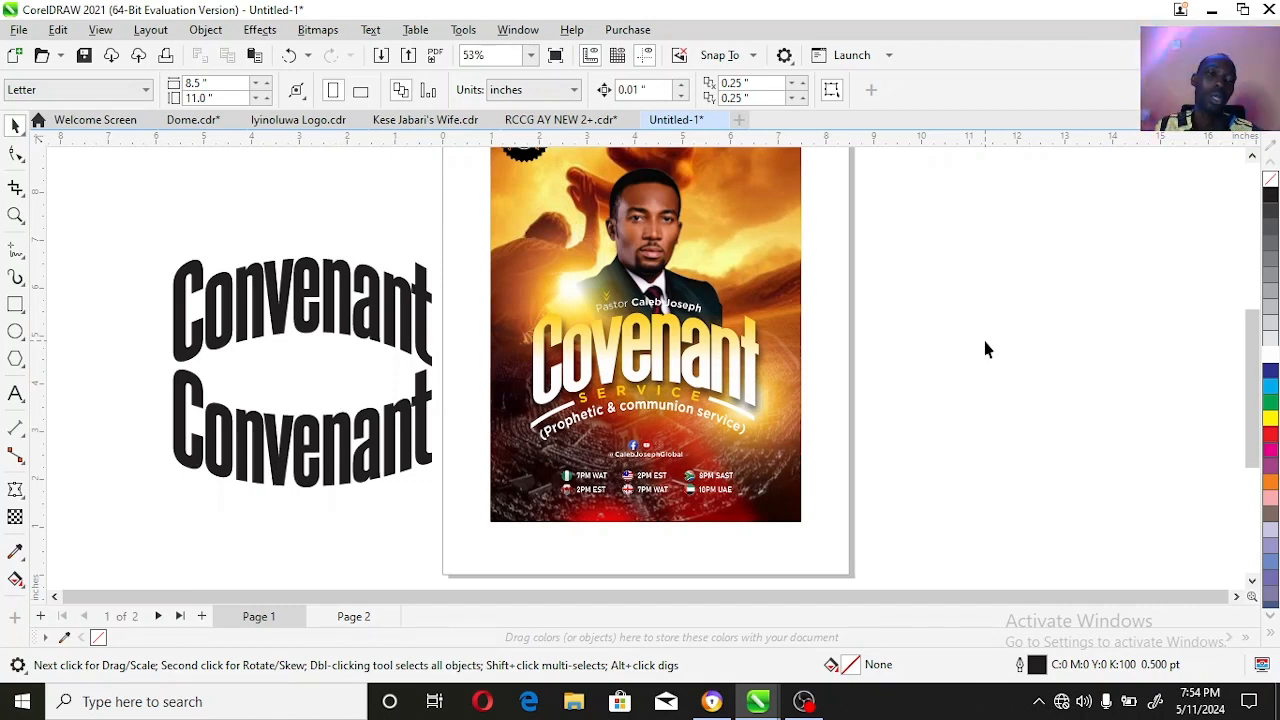
Step: Give the upper arched text a vertical linear fountain fill from black at the top to red at the bottom
{"action": "left_click", "coordinate": [340, 338]}
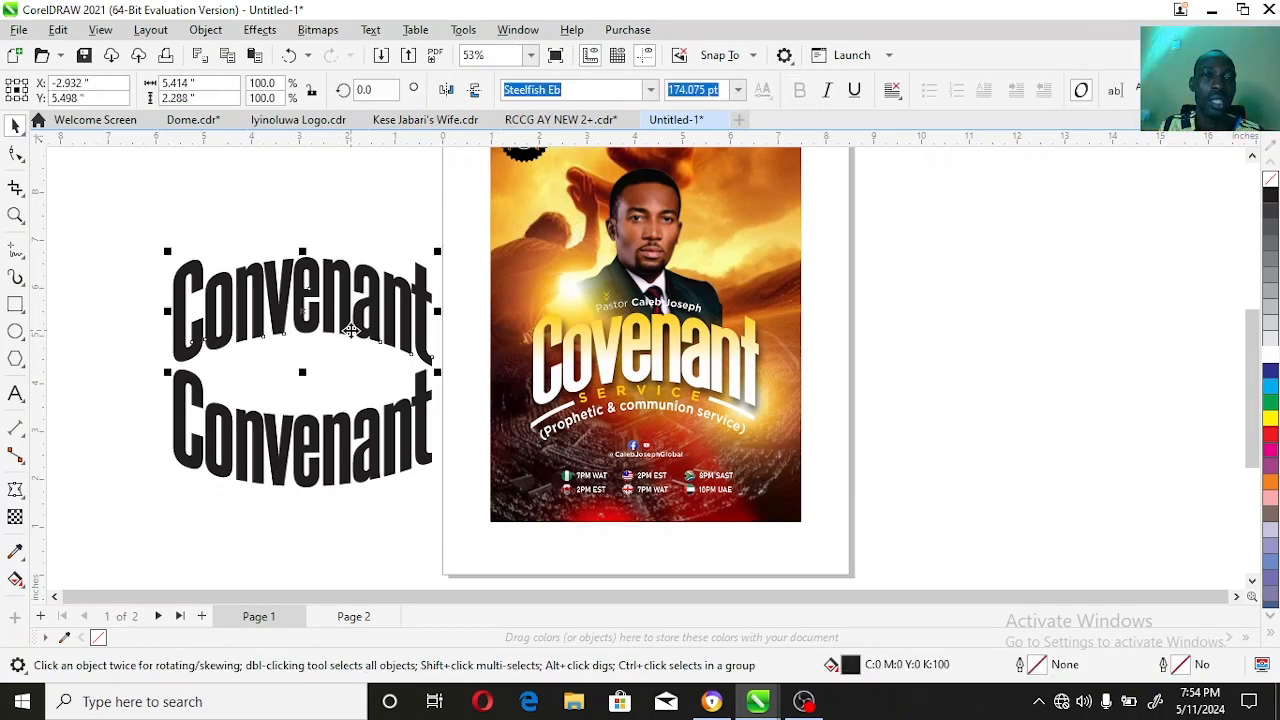
{"action": "left_click", "coordinate": [16, 583]}
{"action": "left_click_drag", "start_coordinate": [329, 264], "coordinate": [327, 332]}
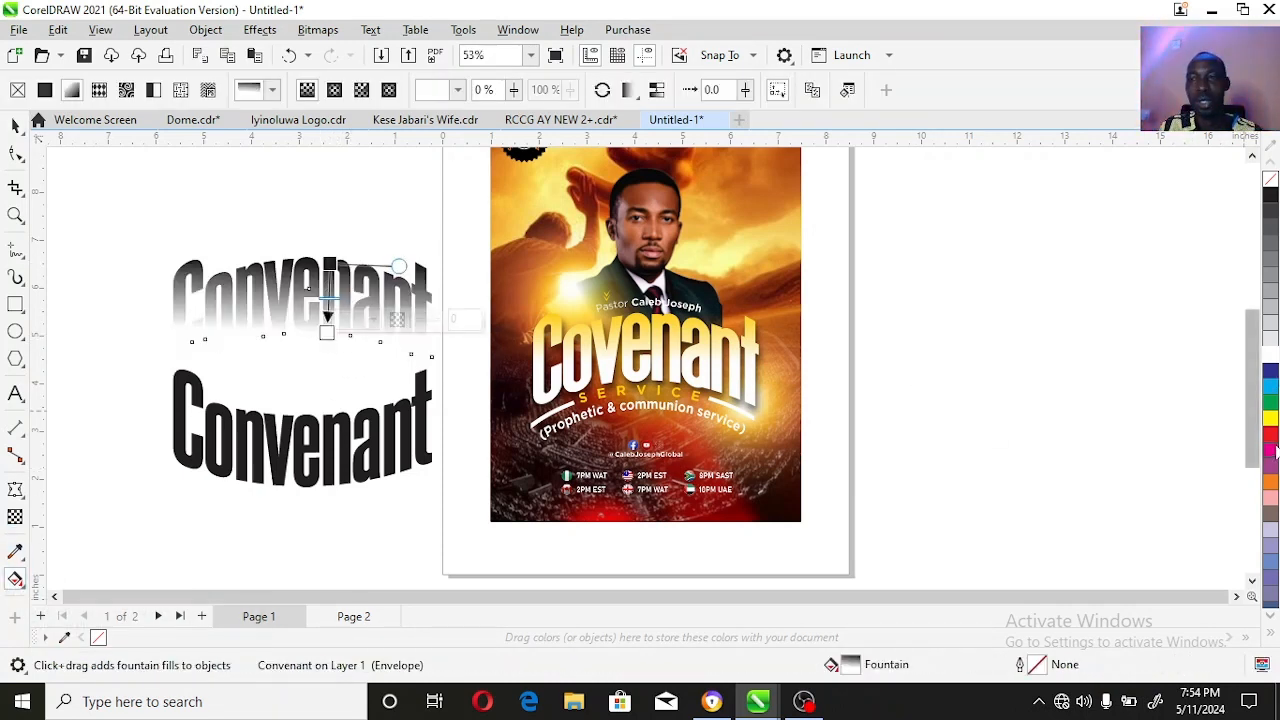
{"action": "left_click", "coordinate": [1271, 436]}
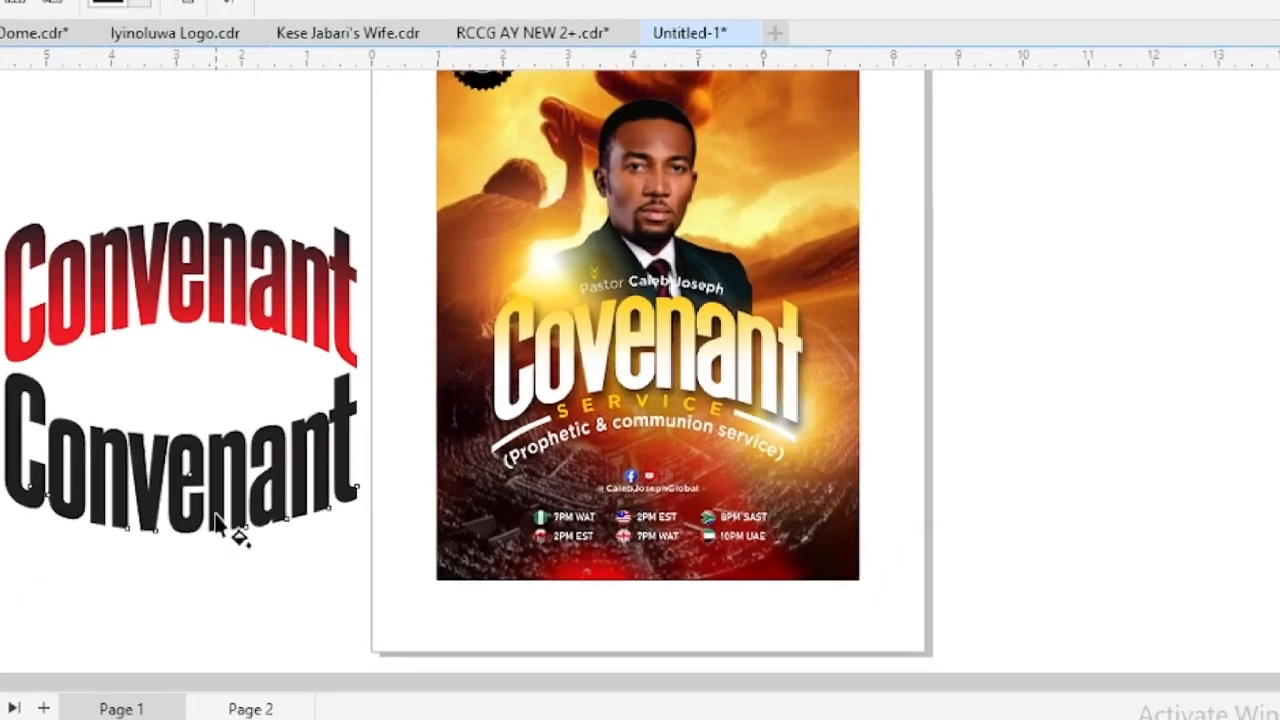
Step: Give the lower curved text a vertical linear fountain fill from black at the bottom to orange at the top
{"action": "left_click_drag", "start_coordinate": [216, 524], "coordinate": [214, 440]}
{"action": "left_click", "coordinate": [1271, 475]}
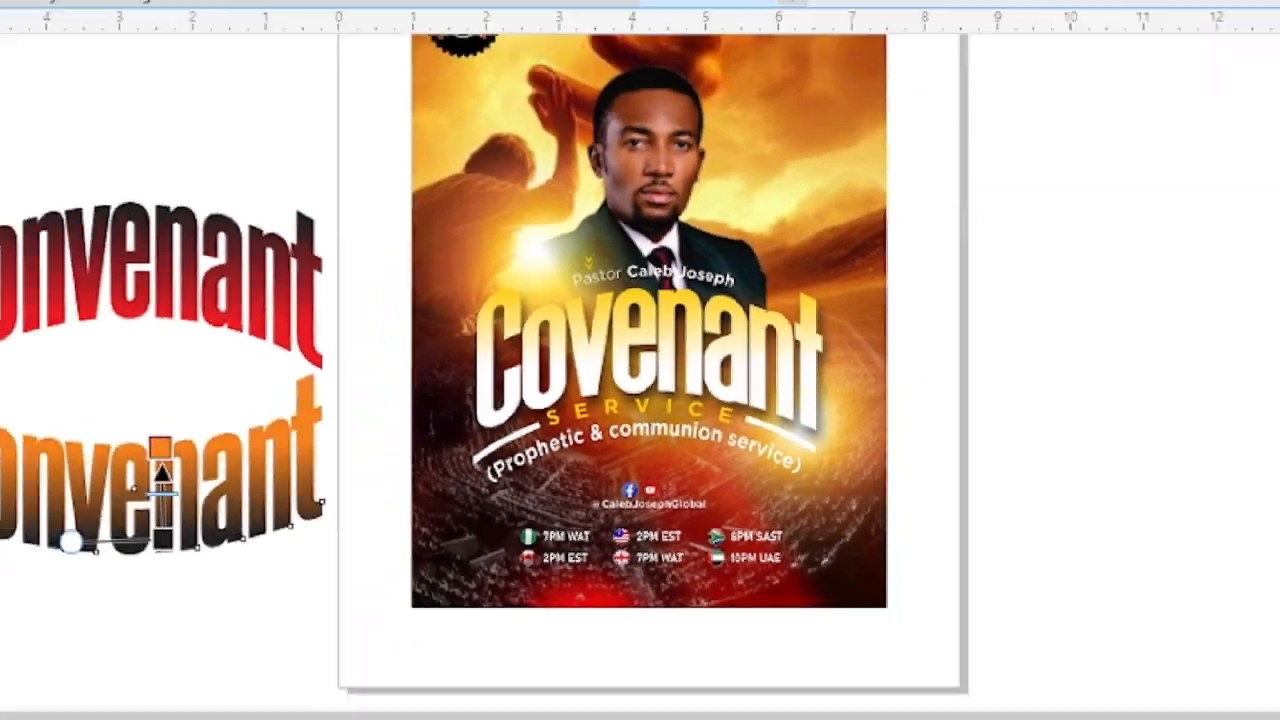
{"action": "key", "text": "space"}
{"action": "left_click", "coordinate": [1127, 274]}
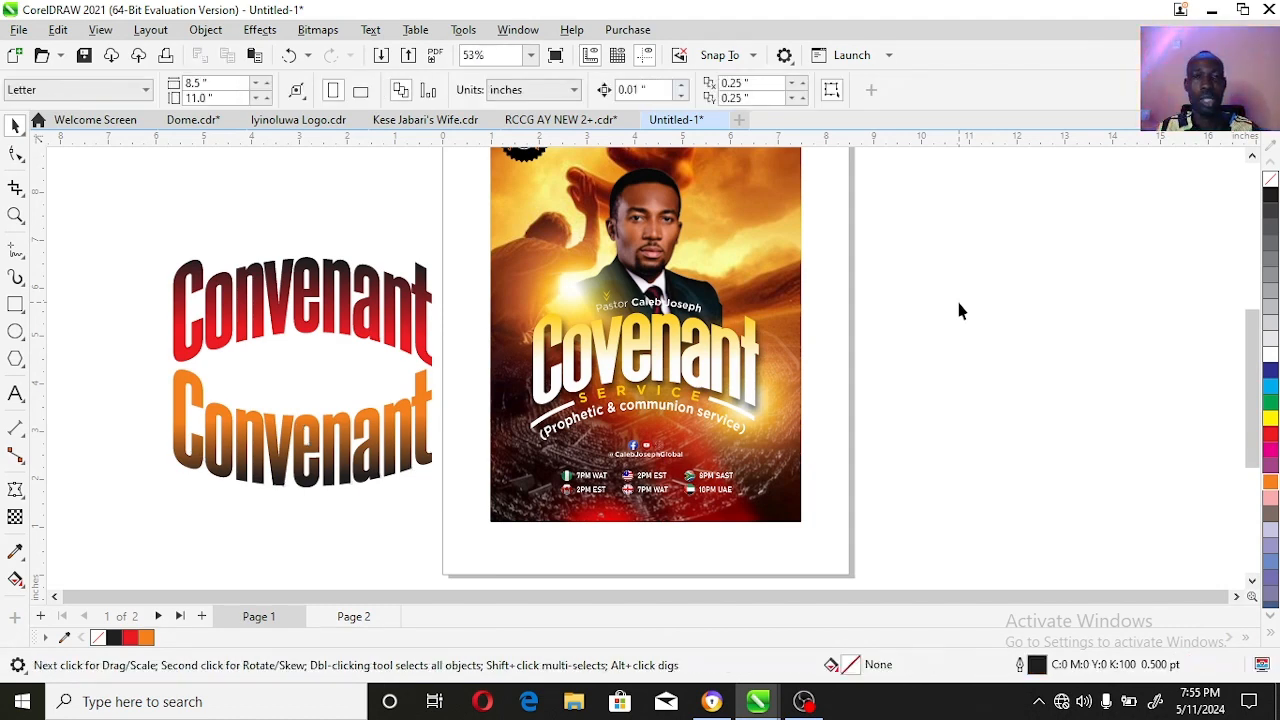
Step: Select both curved "Convenant" texts and scale them down together around their common centre
{"action": "left_click", "coordinate": [352, 617]}
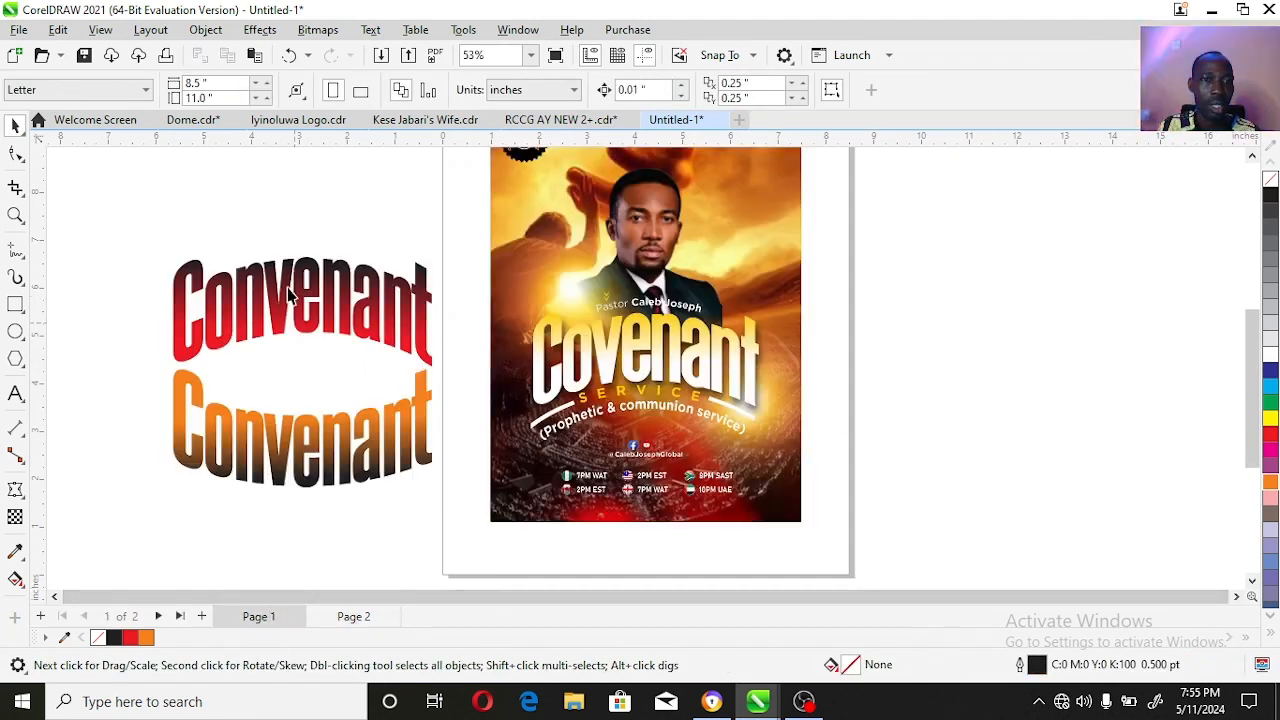
{"action": "left_click", "coordinate": [289, 287]}
{"action": "left_click", "coordinate": [322, 420], "text": "shift"}
{"action": "left_click_drag", "start_coordinate": [438, 255], "coordinate": [393, 292]}
Step: Draw a rectangle about 4.8 by 4.6 inches enclosing the two curved "Convenant" texts
{"action": "left_click", "coordinate": [15, 305]}
{"action": "mouse_move", "coordinate": [190, 260]}
{"action": "left_mouse_down"}
{"action": "mouse_move", "coordinate": [412, 449]}
{"action": "mouse_move", "coordinate": [423, 486]}
{"action": "left_mouse_up"}
{"action": "key", "text": "space"}
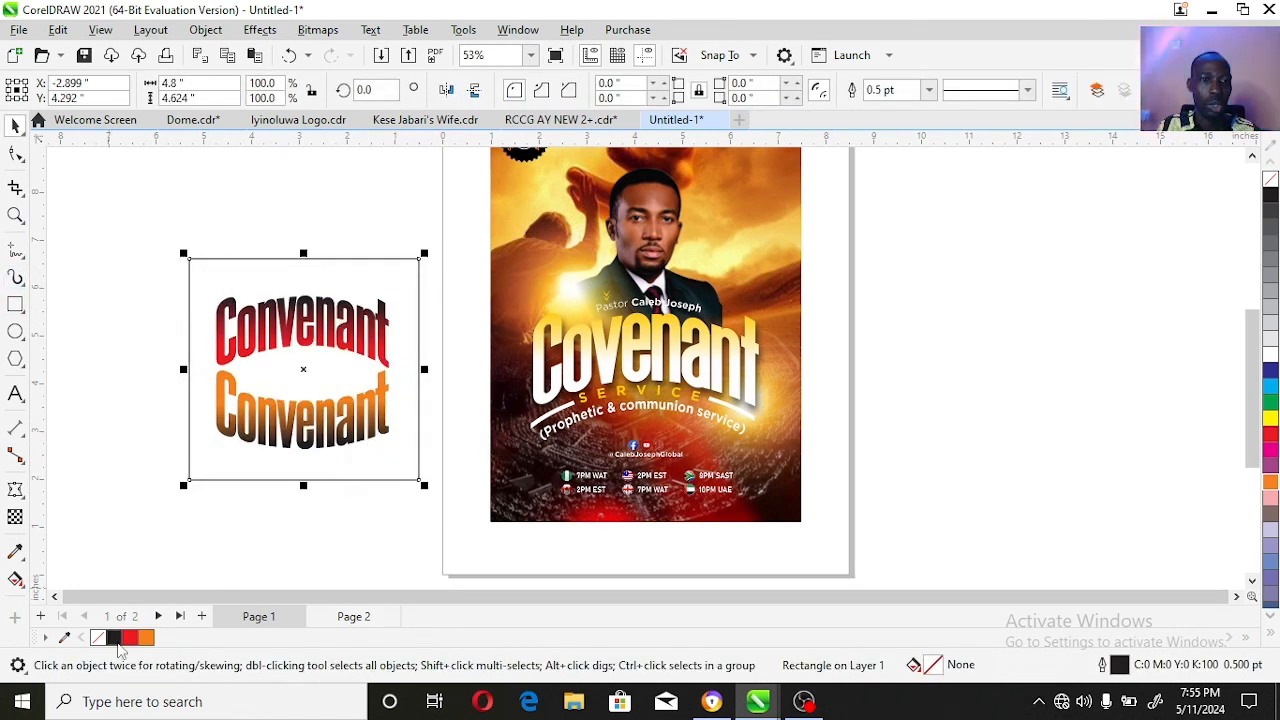
Step: Fill the rectangle behind the curved "Convenant" texts with black and delete the reference poster from the page
{"action": "left_click", "coordinate": [114, 639]}
{"action": "left_click_drag", "start_coordinate": [468, 538], "coordinate": [787, 289]}
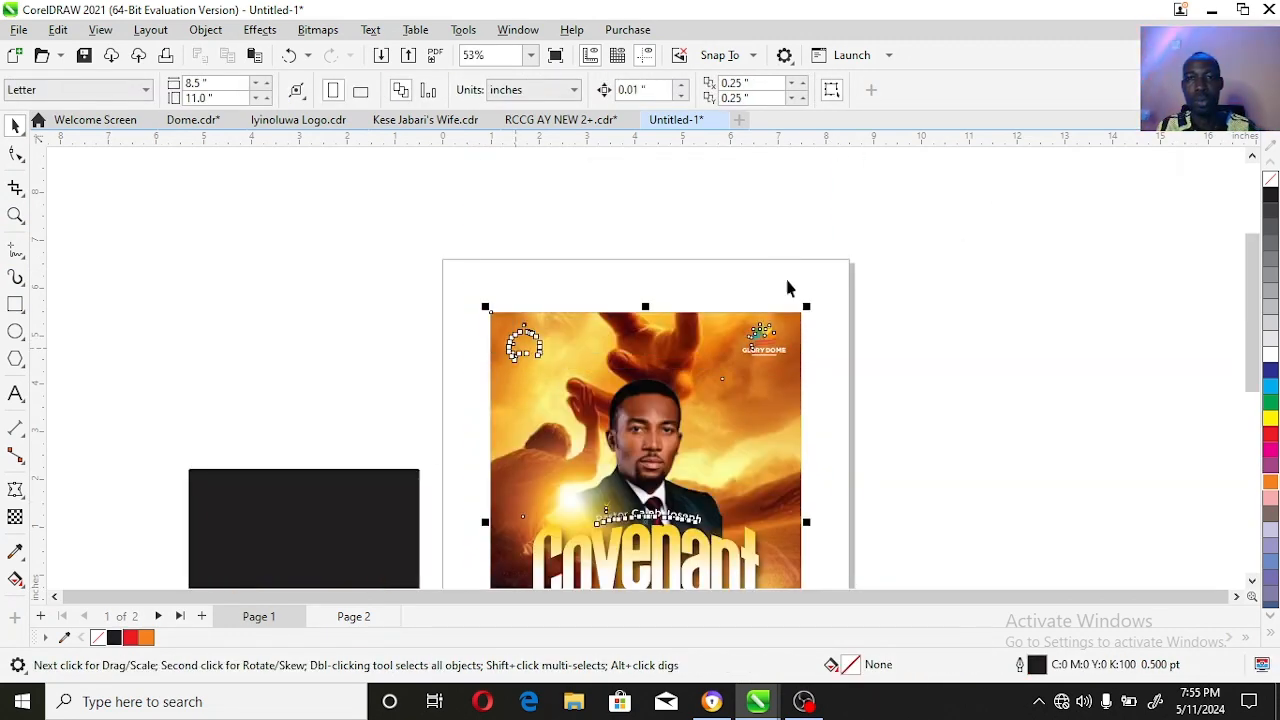
{"action": "key", "text": "Delete"}
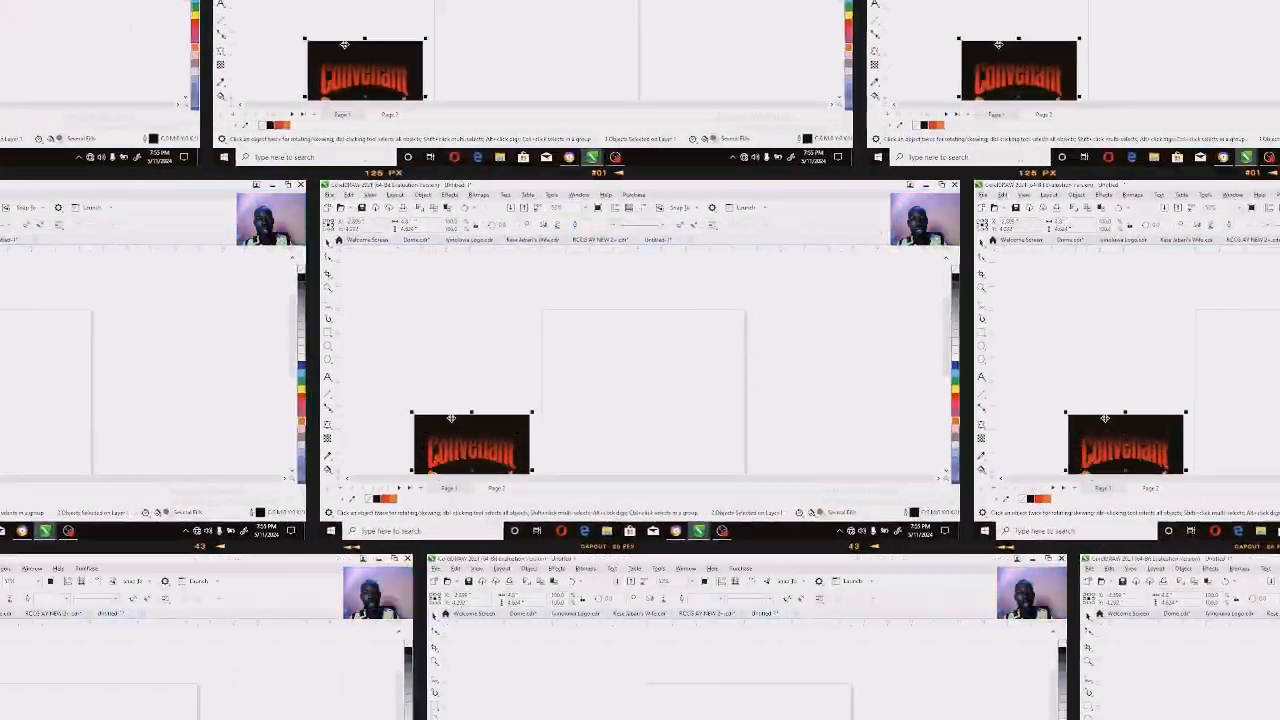
Step: Group the black rectangle with both curved texts, centred on the page, and preview the artwork in full screen
{"action": "key", "text": "shift+F2"}
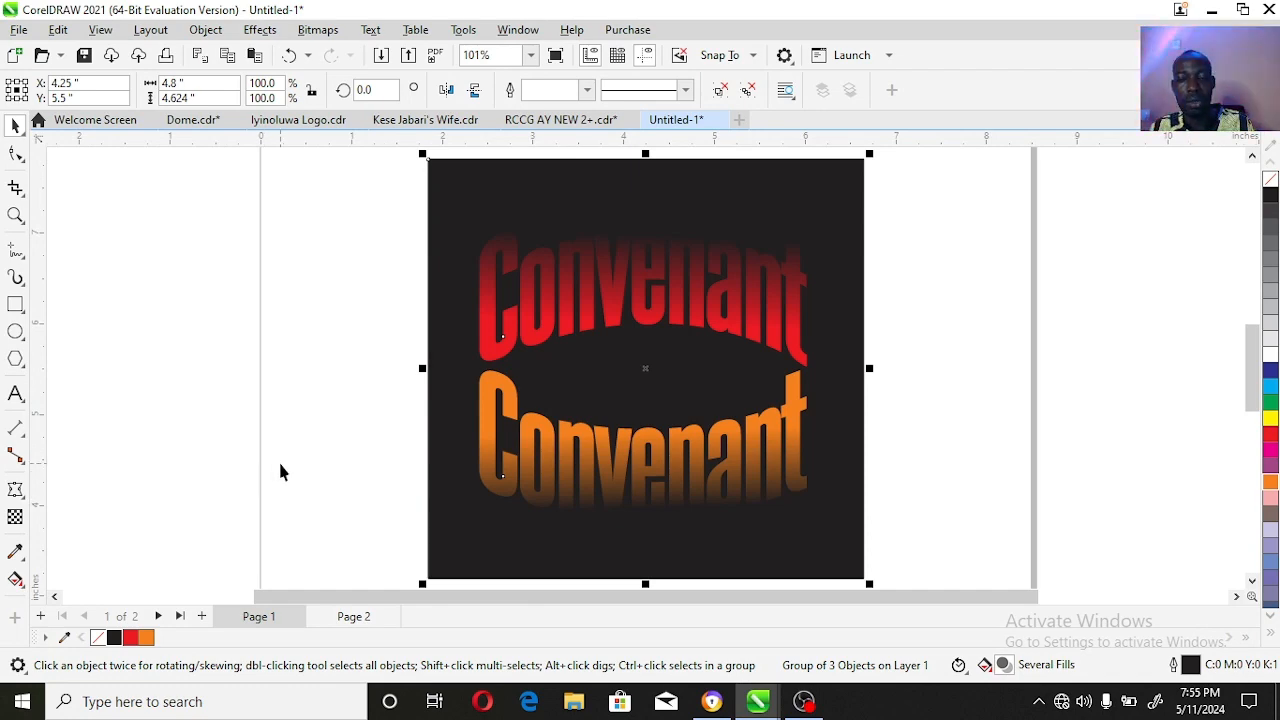
{"action": "key", "text": "F9"}
{"action": "key", "text": "F9"}
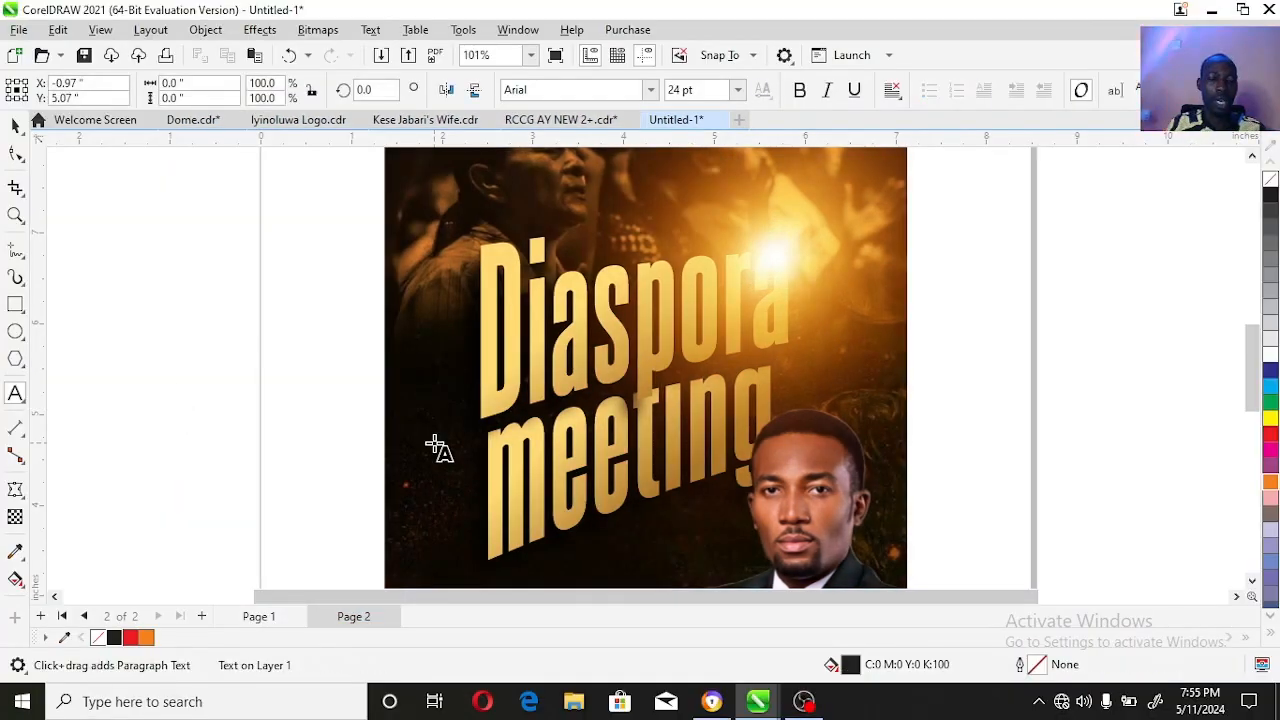
Step: Add the two-line text "Diaspora meeting" beside the poster on Page 2
{"action": "type", "text": "Dis"}
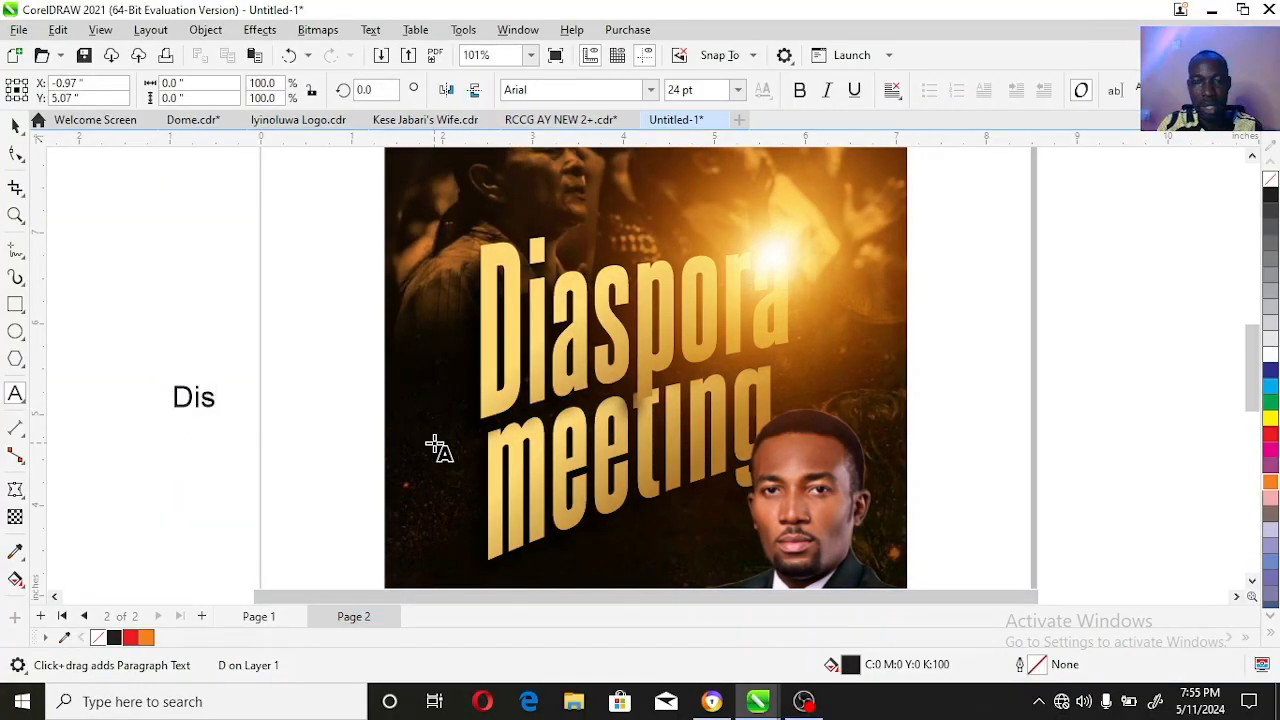
{"action": "type", "text": "ap"}
{"action": "key", "text": "BackSpace"}
{"action": "key", "text": "BackSpace"}
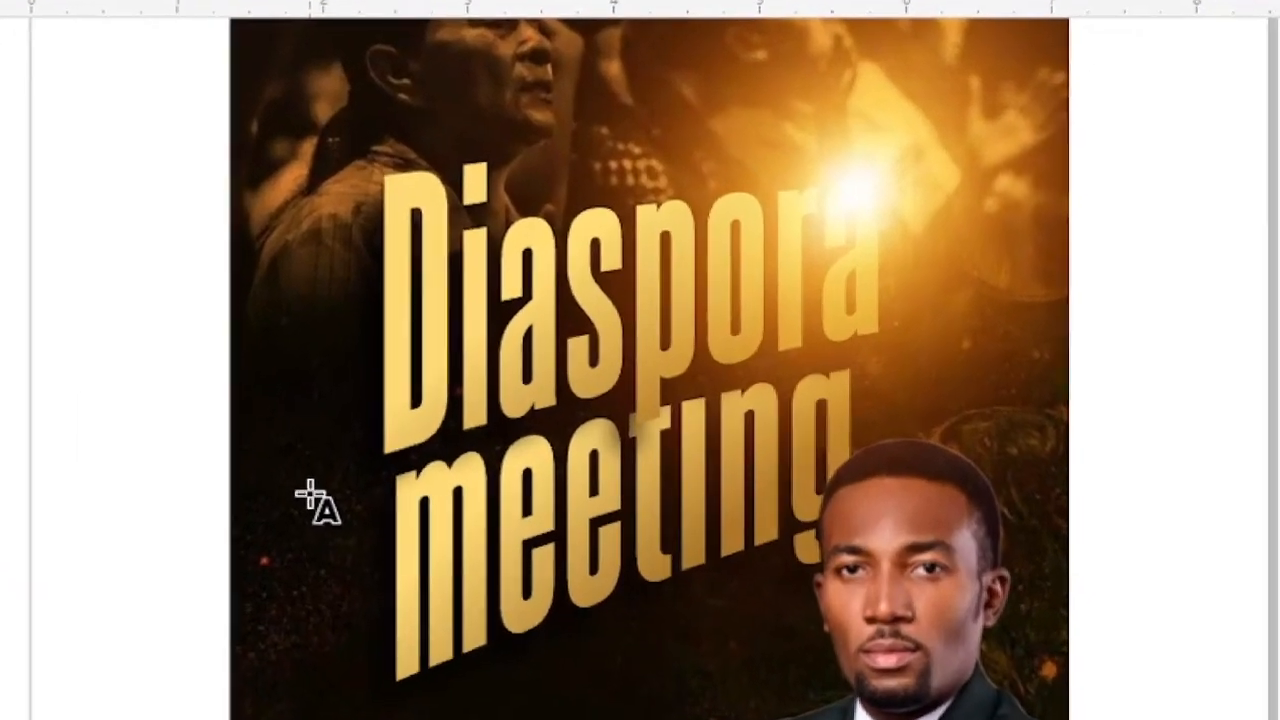
{"action": "key", "text": "BackSpace"}
{"action": "type", "text": "aspora"}
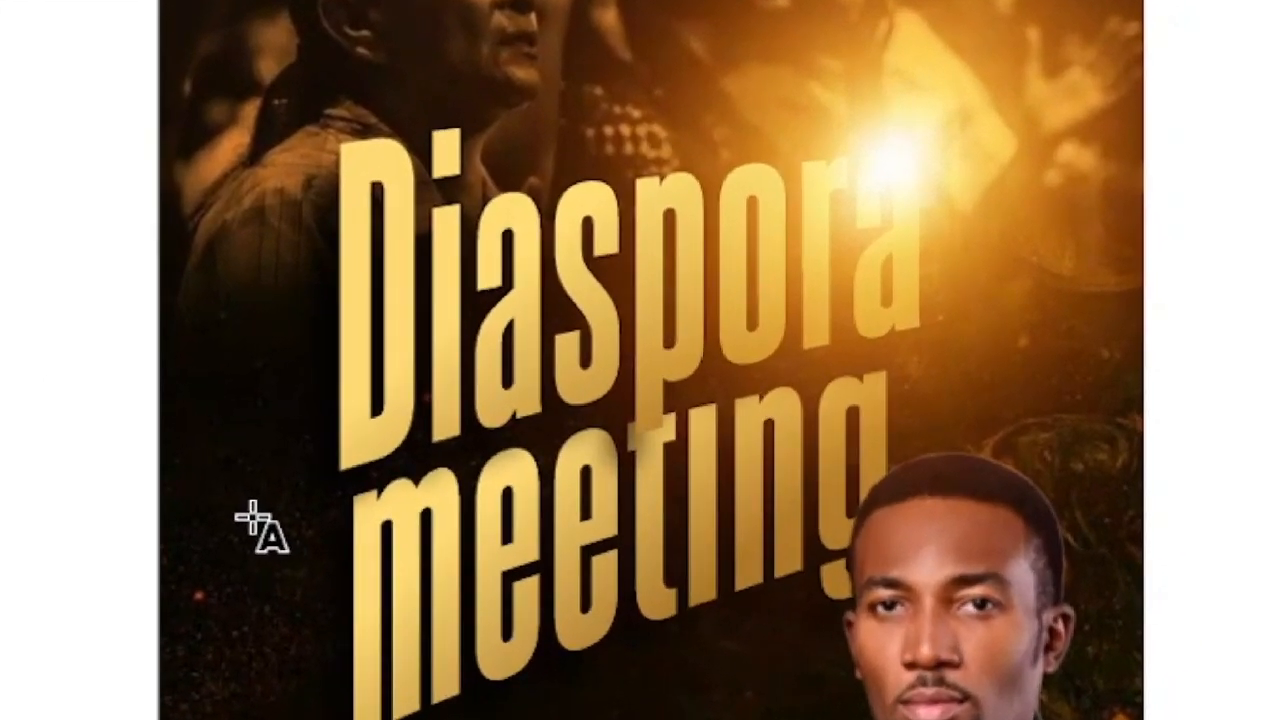
{"action": "type", "text": " mee"}
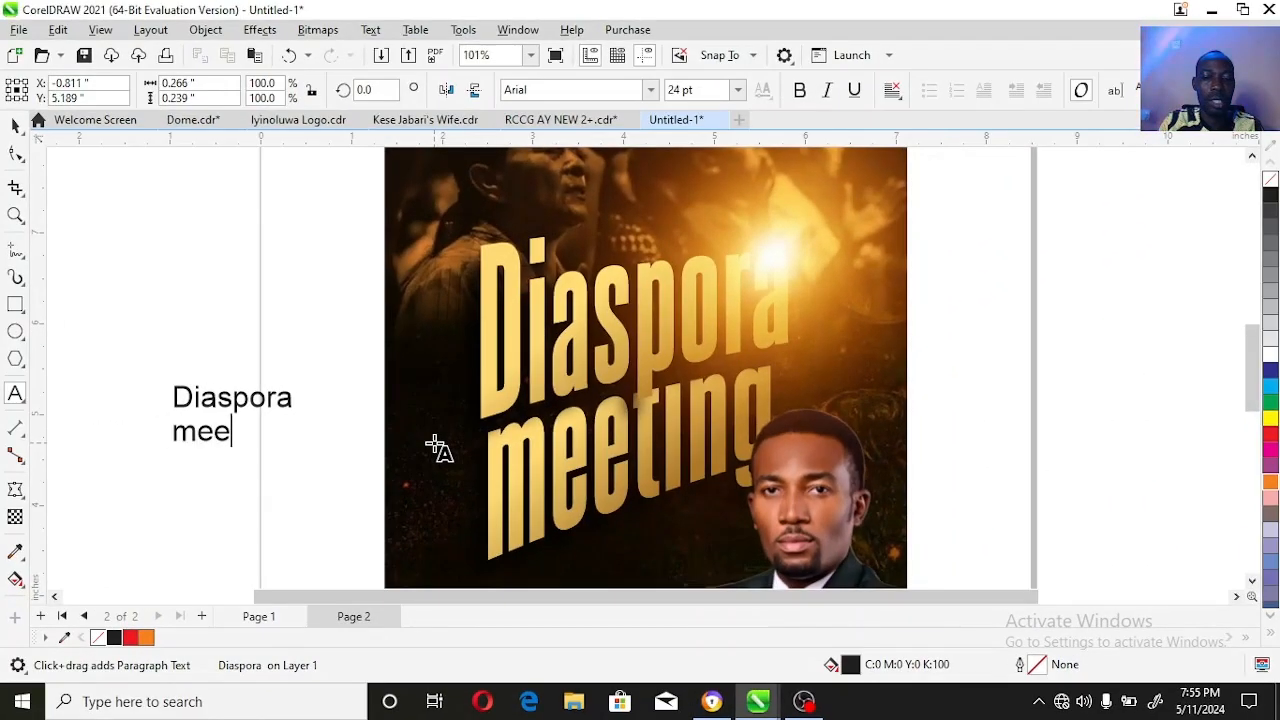
{"action": "type", "text": "ting"}
{"action": "key", "text": "ctrl+space"}
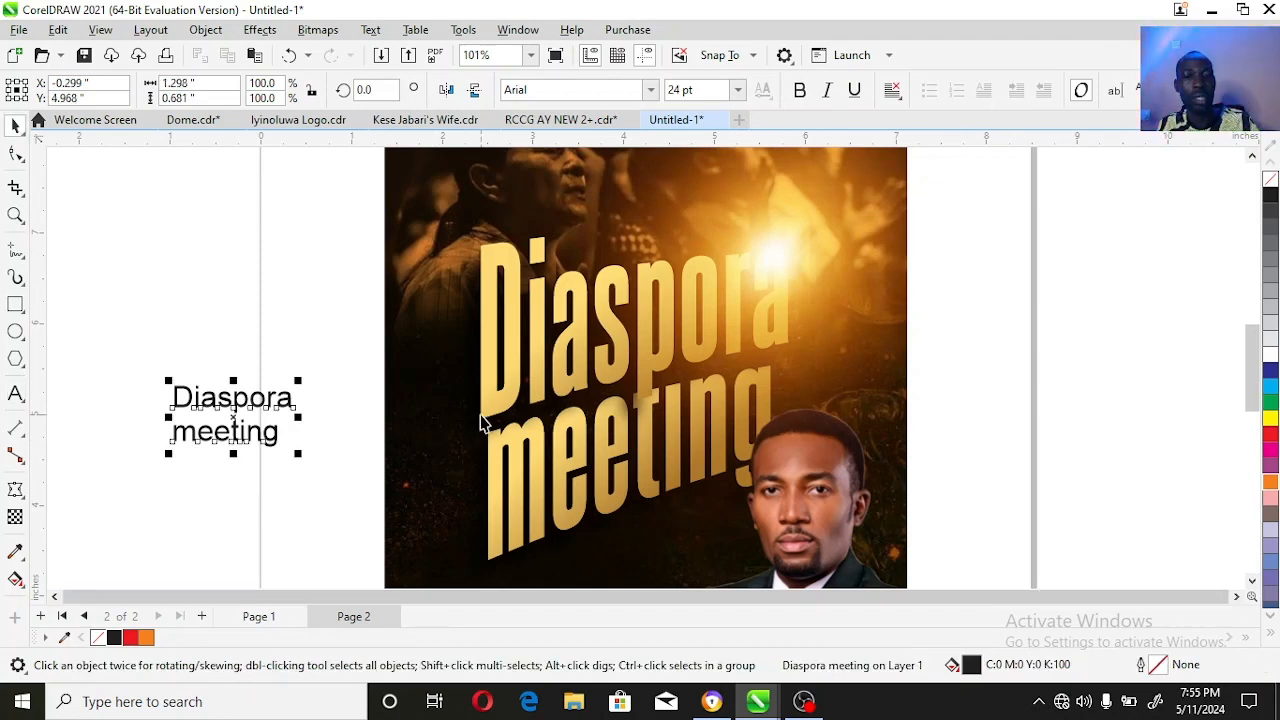
Step: Enlarge the "Diaspora meeting" text to about 130 pt and set its font to Steelfish Eb
{"action": "key", "text": "F4"}
{"action": "left_click_drag", "start_coordinate": [456, 402], "coordinate": [564, 272]}
{"action": "left_click", "coordinate": [651, 91]}
{"action": "left_click", "coordinate": [611, 147]}
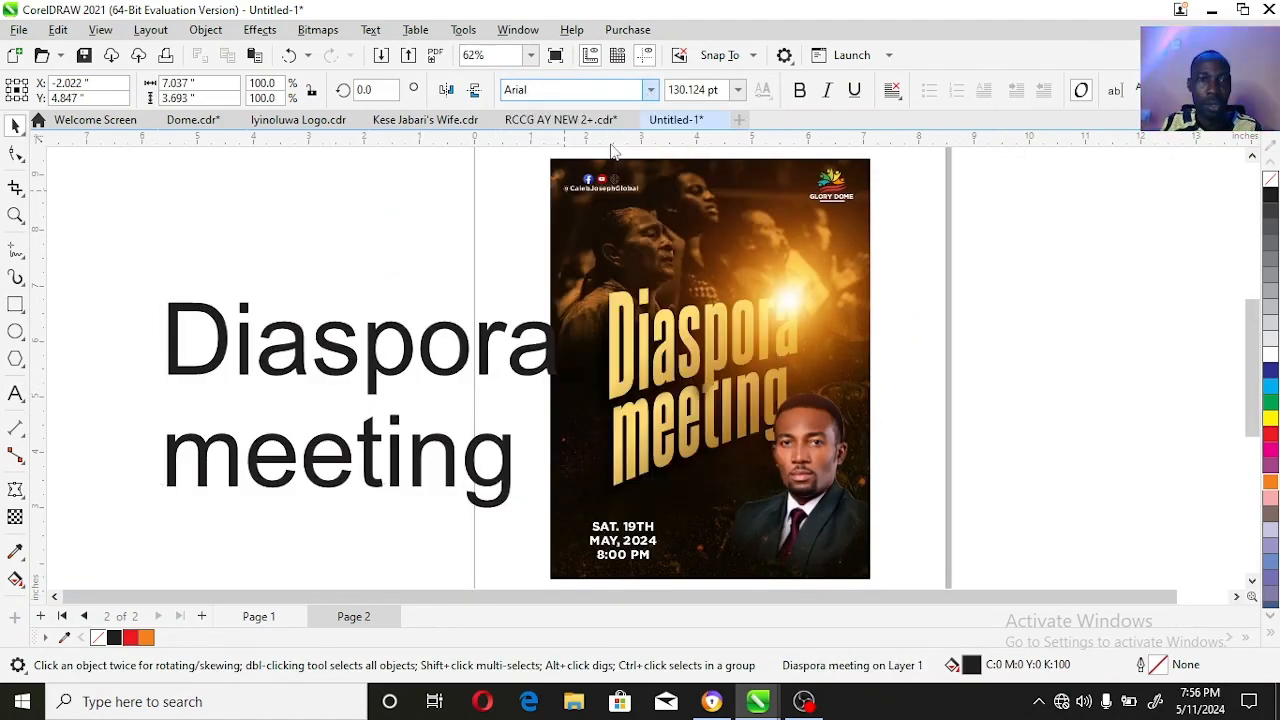
{"action": "left_click_drag", "start_coordinate": [340, 433], "coordinate": [388, 423]}
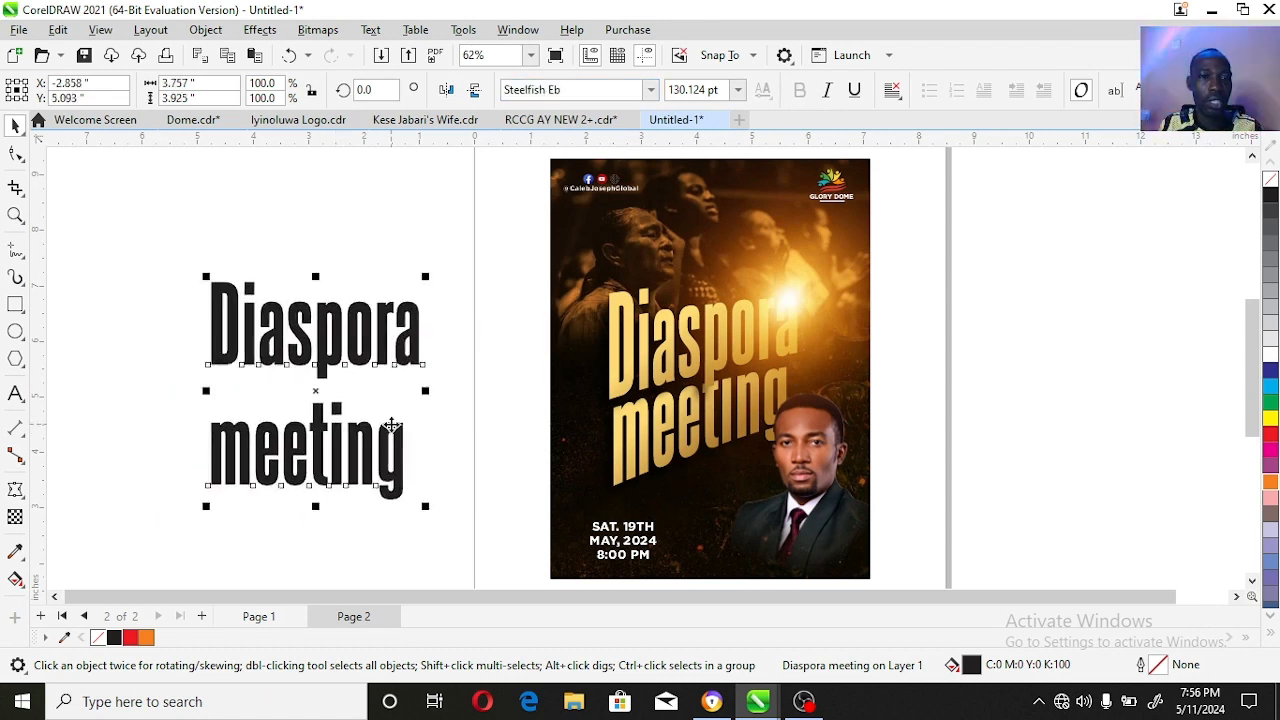
Step: Break the text apart into separate lines and remove the midpoint nodes from an envelope on "Diaspora"
{"action": "key", "text": "ctrl+k"}
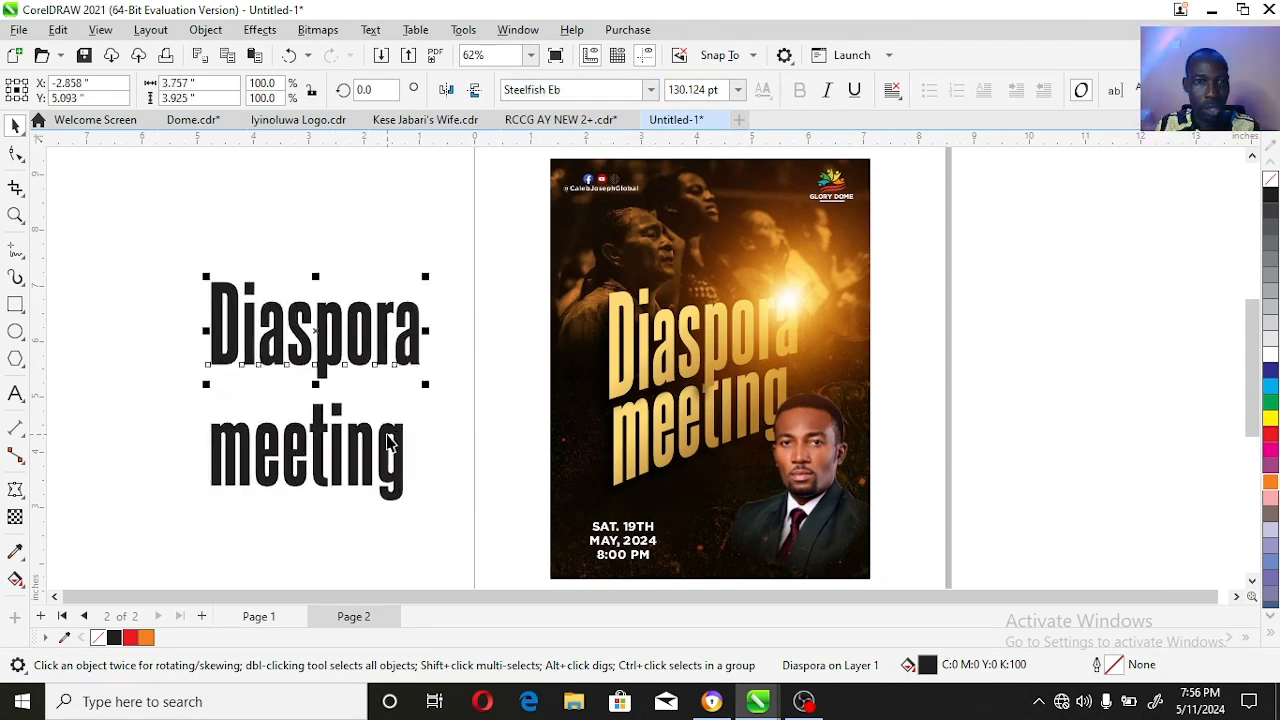
{"action": "left_click", "coordinate": [16, 490]}
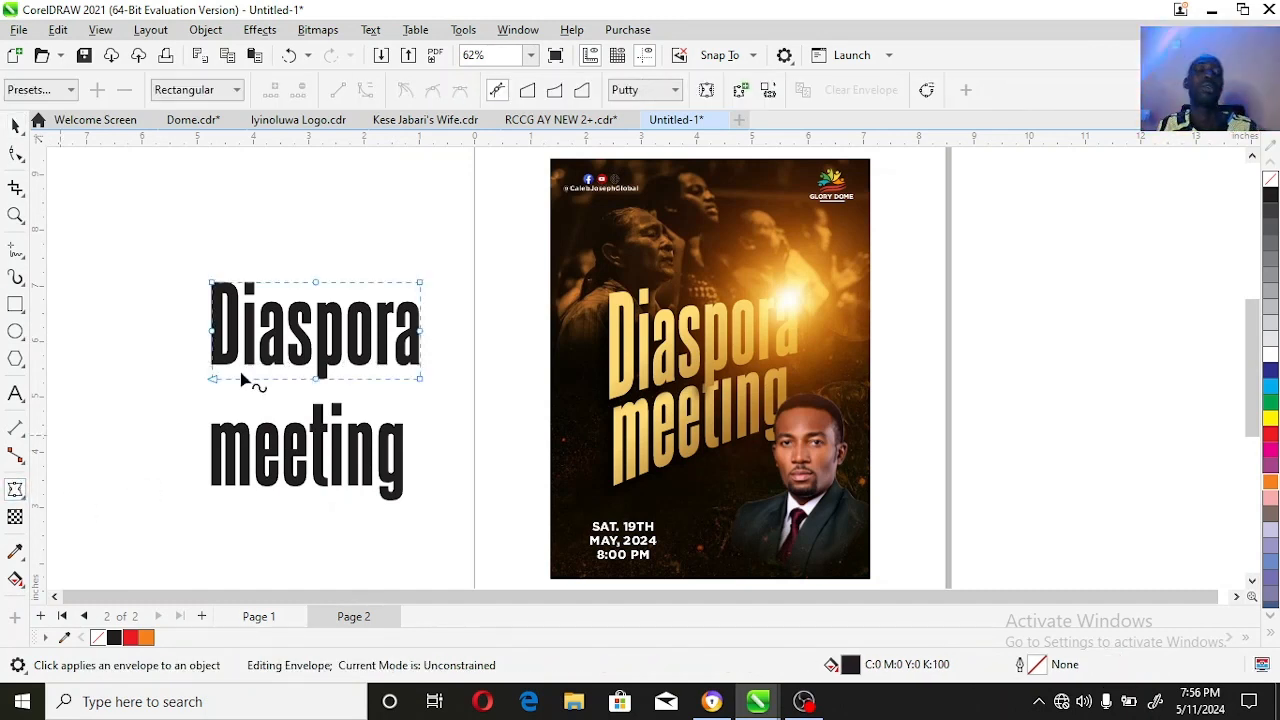
{"action": "left_click_drag", "start_coordinate": [296, 276], "coordinate": [341, 410]}
{"action": "key", "text": "Delete"}
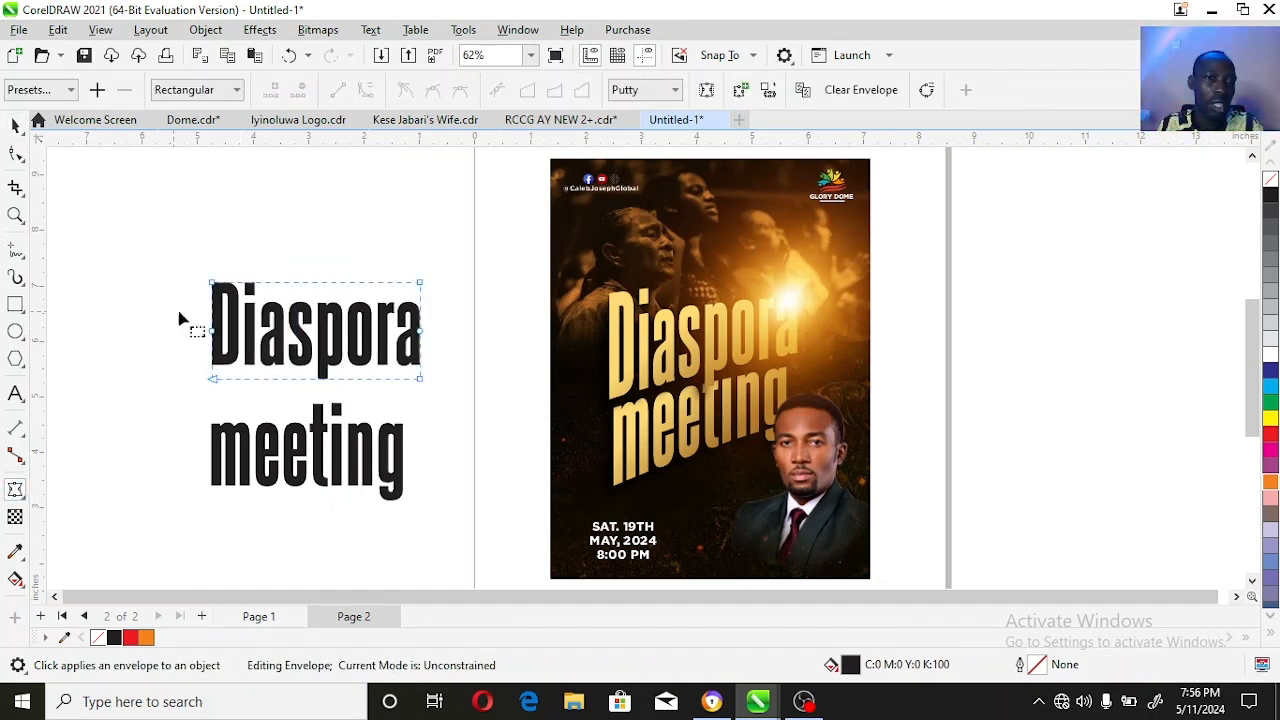
{"action": "left_click_drag", "start_coordinate": [179, 312], "coordinate": [446, 348]}
{"action": "key", "text": "Delete"}
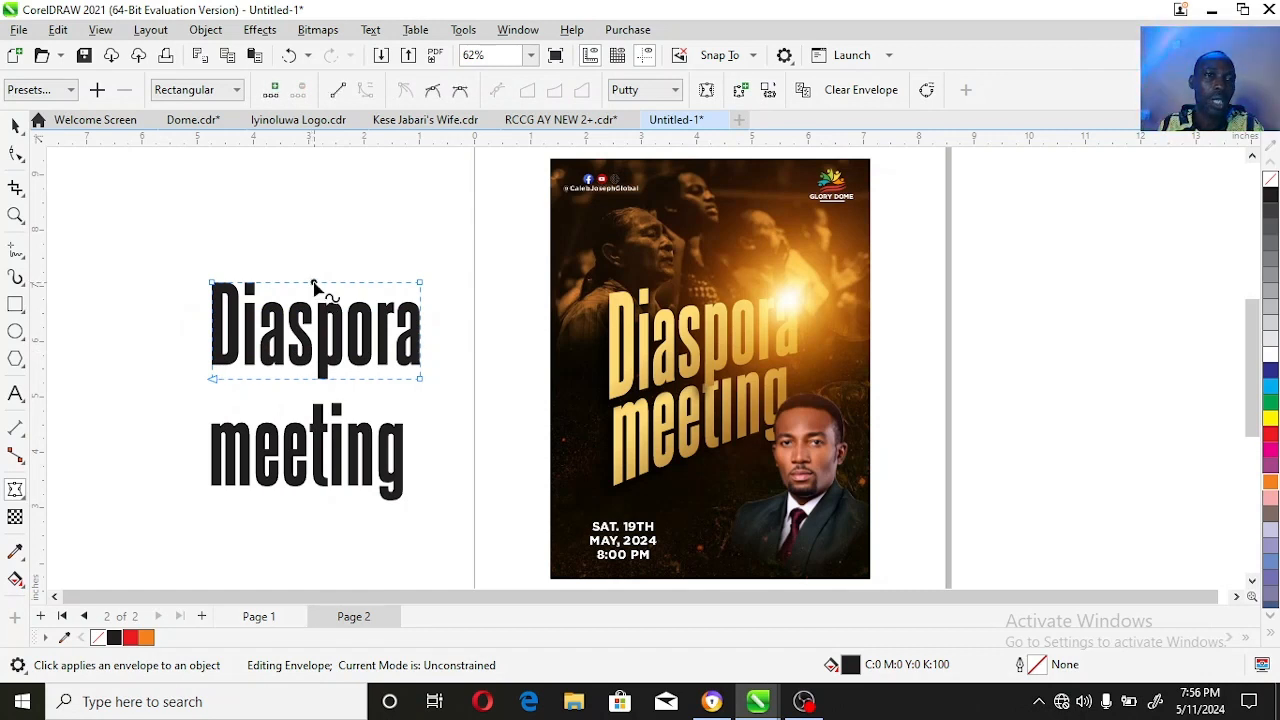
Step: Convert all four sides of the "Diaspora" envelope to straight lines
{"action": "left_click", "coordinate": [337, 100]}
{"action": "left_click", "coordinate": [310, 379]}
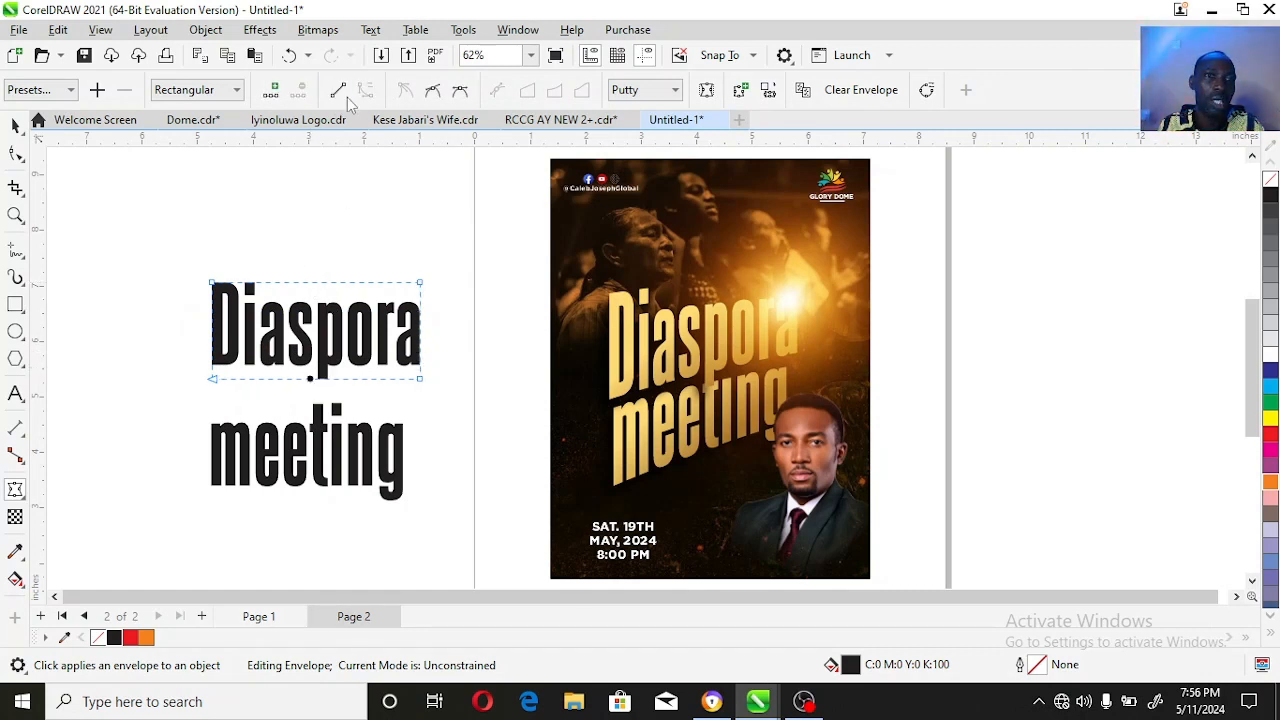
{"action": "right_click", "coordinate": [213, 329]}
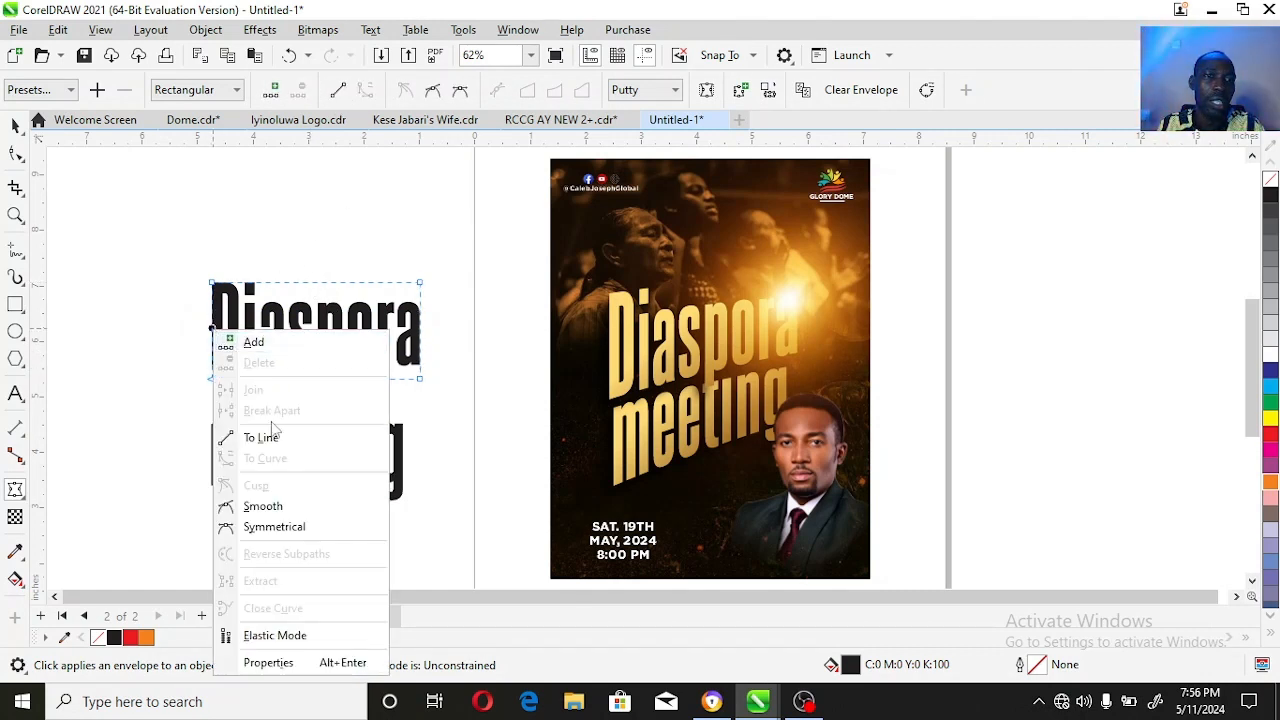
{"action": "left_click", "coordinate": [262, 437]}
{"action": "right_click", "coordinate": [421, 327]}
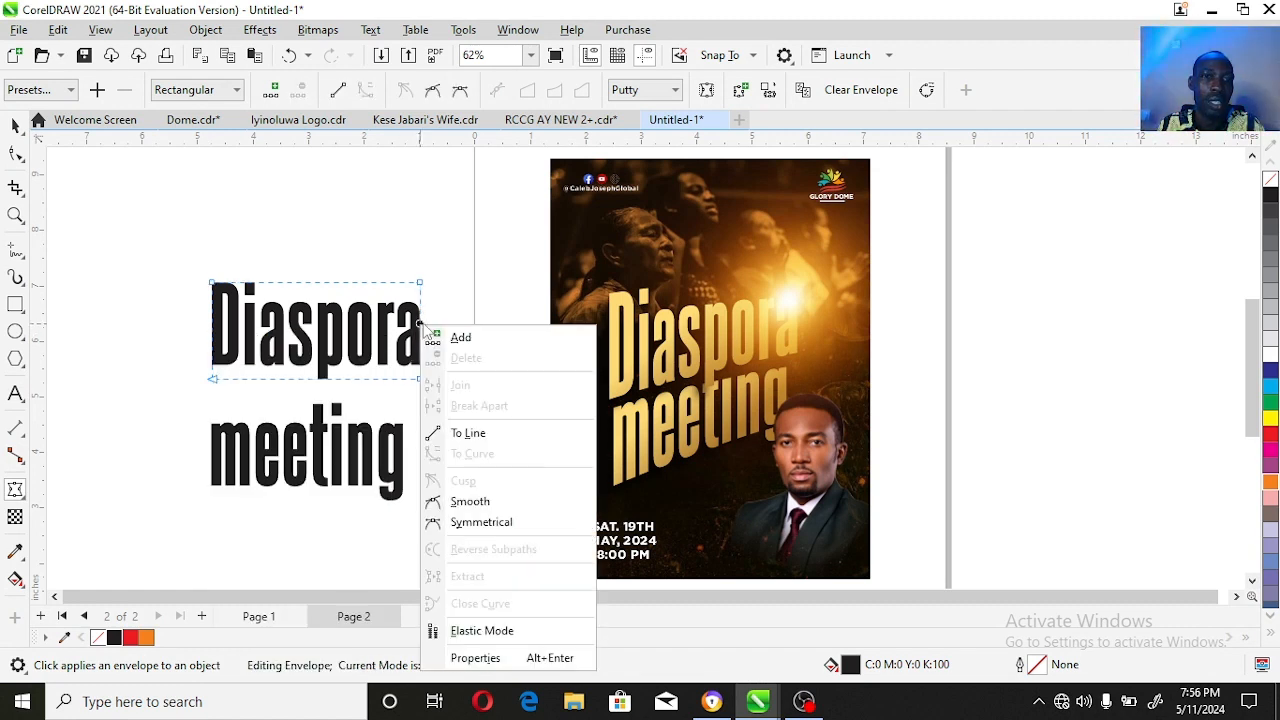
{"action": "left_click", "coordinate": [462, 433]}
Step: Apply an envelope to "meeting" and delete its midpoint nodes, leaving only the corners
{"action": "left_click", "coordinate": [330, 450]}
{"action": "left_click_drag", "start_coordinate": [279, 387], "coordinate": [325, 520]}
{"action": "key", "text": "Delete"}
{"action": "left_click_drag", "start_coordinate": [114, 431], "coordinate": [446, 470]}
{"action": "key", "text": "Delete"}
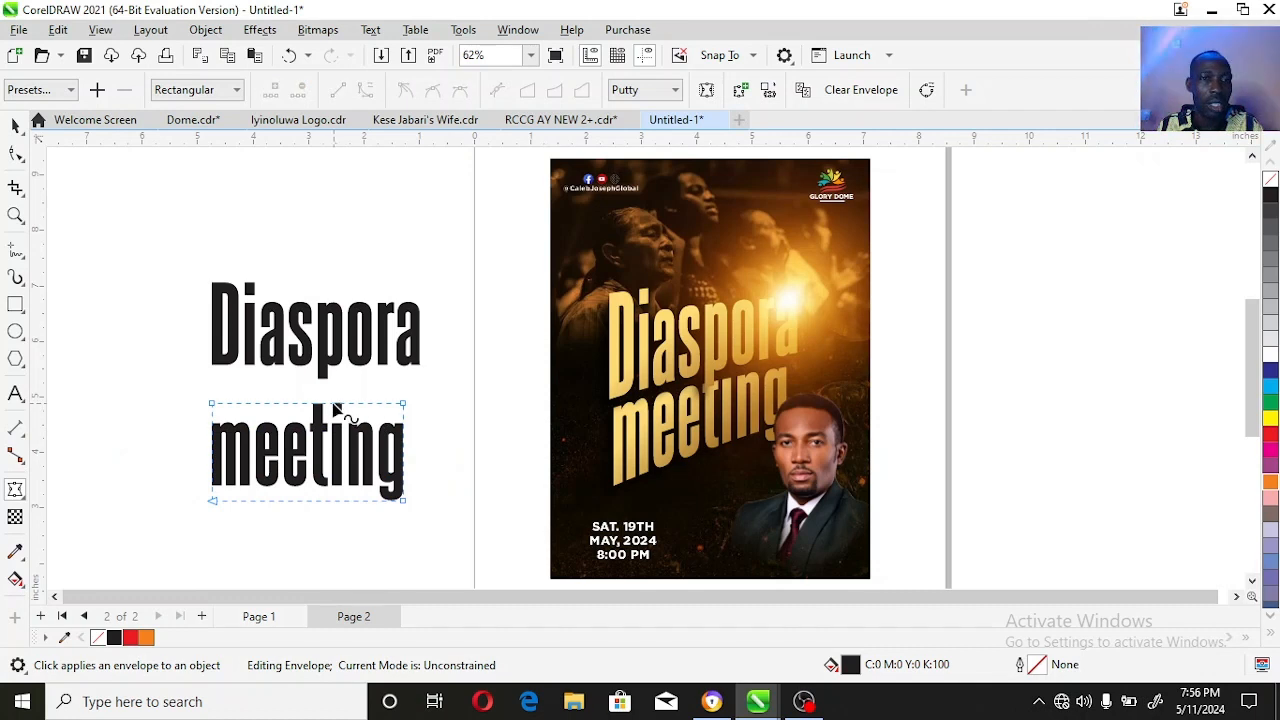
Step: Convert the four sides of the "meeting" envelope to straight lines and move the word up close beneath "Diaspora"
{"action": "right_click", "coordinate": [336, 408]}
{"action": "left_click", "coordinate": [423, 166]}
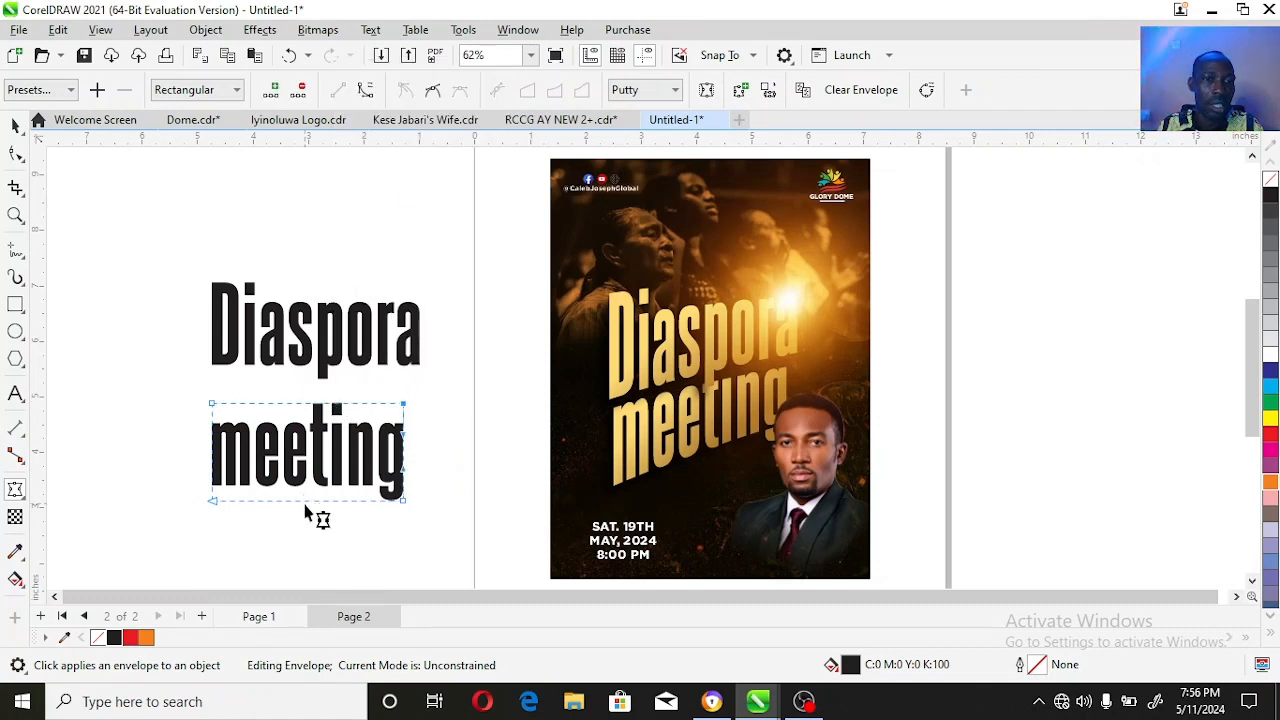
{"action": "right_click", "coordinate": [308, 505]}
{"action": "left_click", "coordinate": [400, 266]}
{"action": "right_click", "coordinate": [213, 452]}
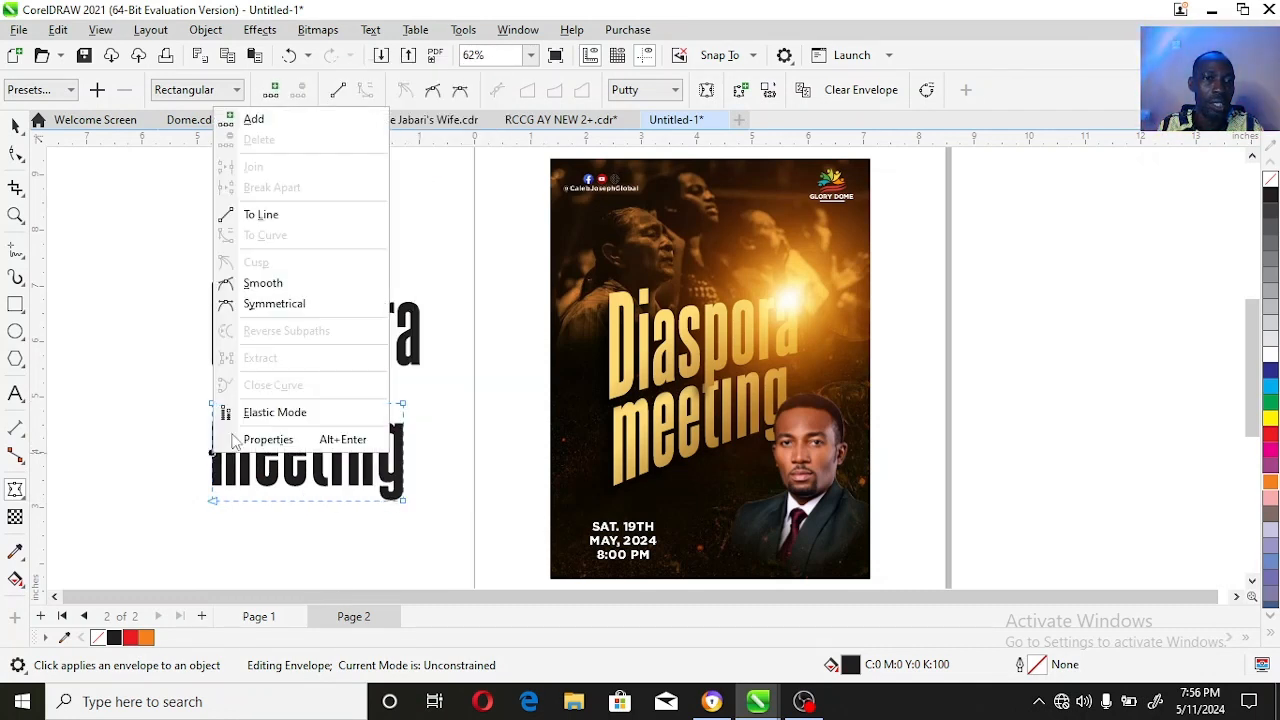
{"action": "left_click", "coordinate": [309, 214]}
{"action": "right_click", "coordinate": [405, 452]}
{"action": "left_click", "coordinate": [423, 214]}
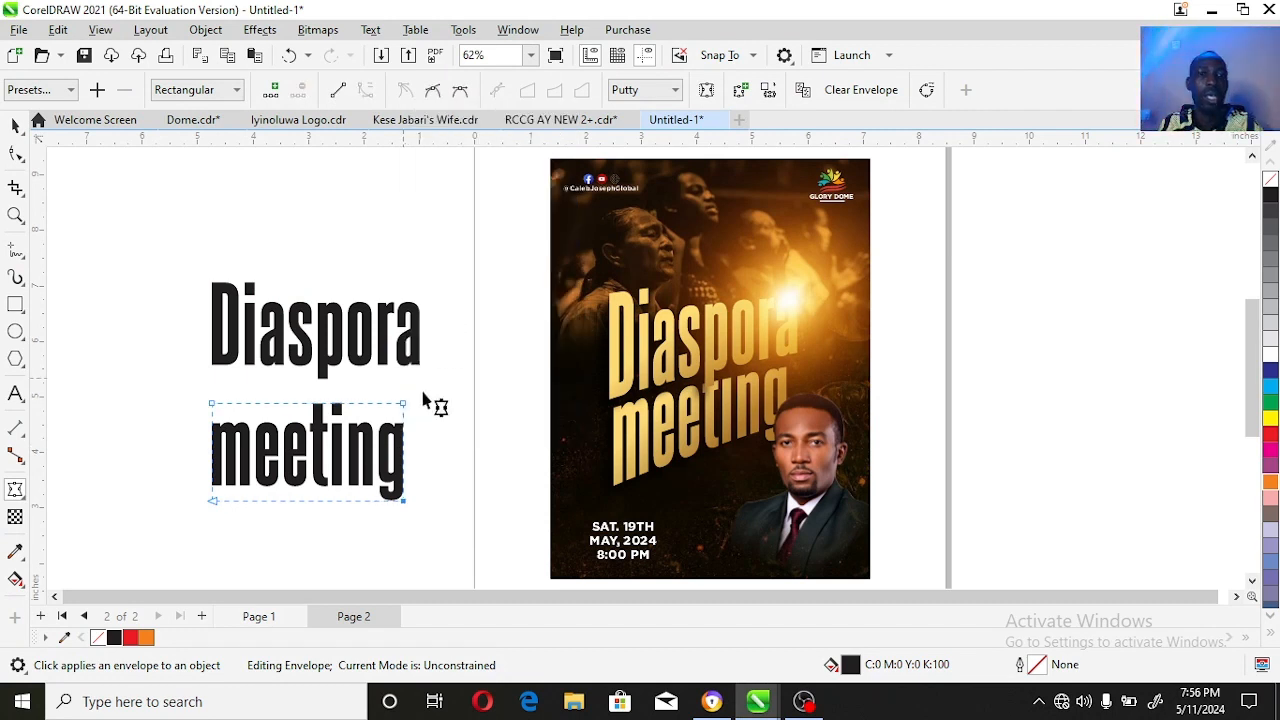
{"action": "key", "text": "space"}
{"action": "left_click_drag", "start_coordinate": [403, 455], "coordinate": [413, 424]}
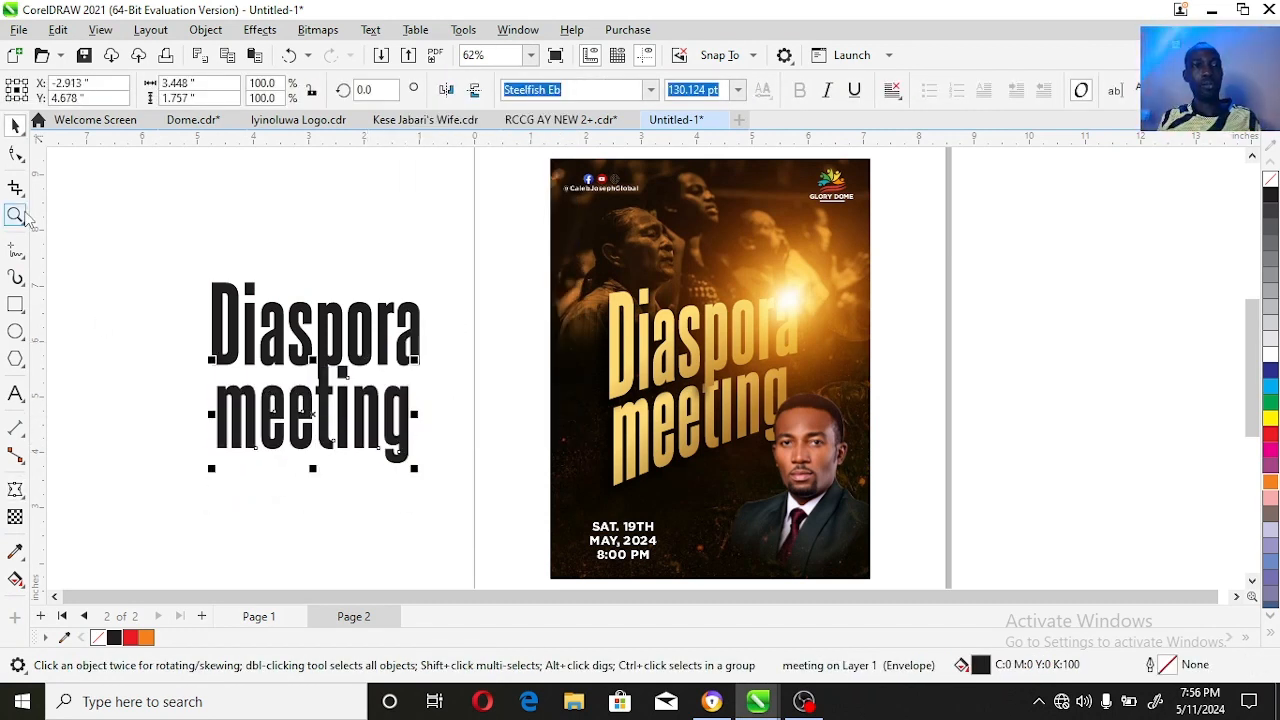
Step: Shape the "Diaspora" envelope into a perspective taper by stretching its left corners vertically apart and bringing the right corners closer together
{"action": "left_click", "coordinate": [256, 332]}
{"action": "left_click", "coordinate": [15, 489]}
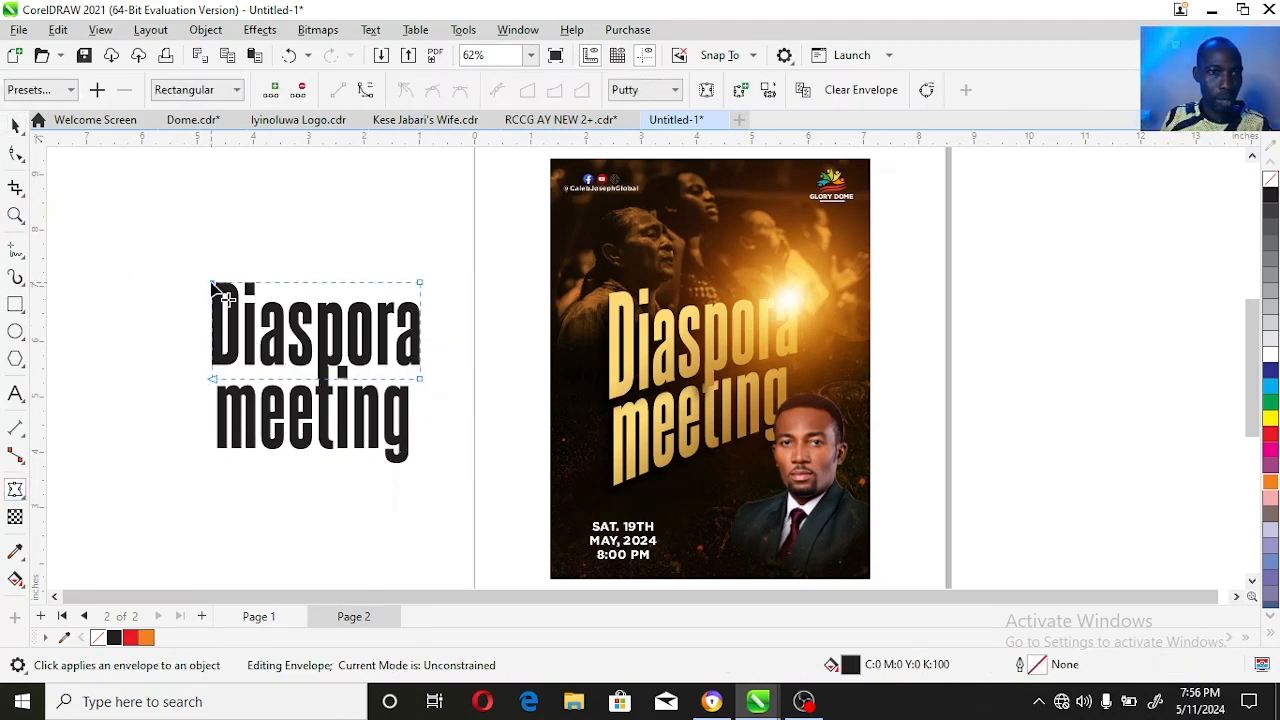
{"action": "left_click_drag", "start_coordinate": [214, 284], "coordinate": [213, 241]}
{"action": "left_click_drag", "start_coordinate": [212, 381], "coordinate": [215, 410]}
{"action": "key", "text": "ctrl+z"}
{"action": "left_click_drag", "start_coordinate": [421, 380], "coordinate": [420, 357]}
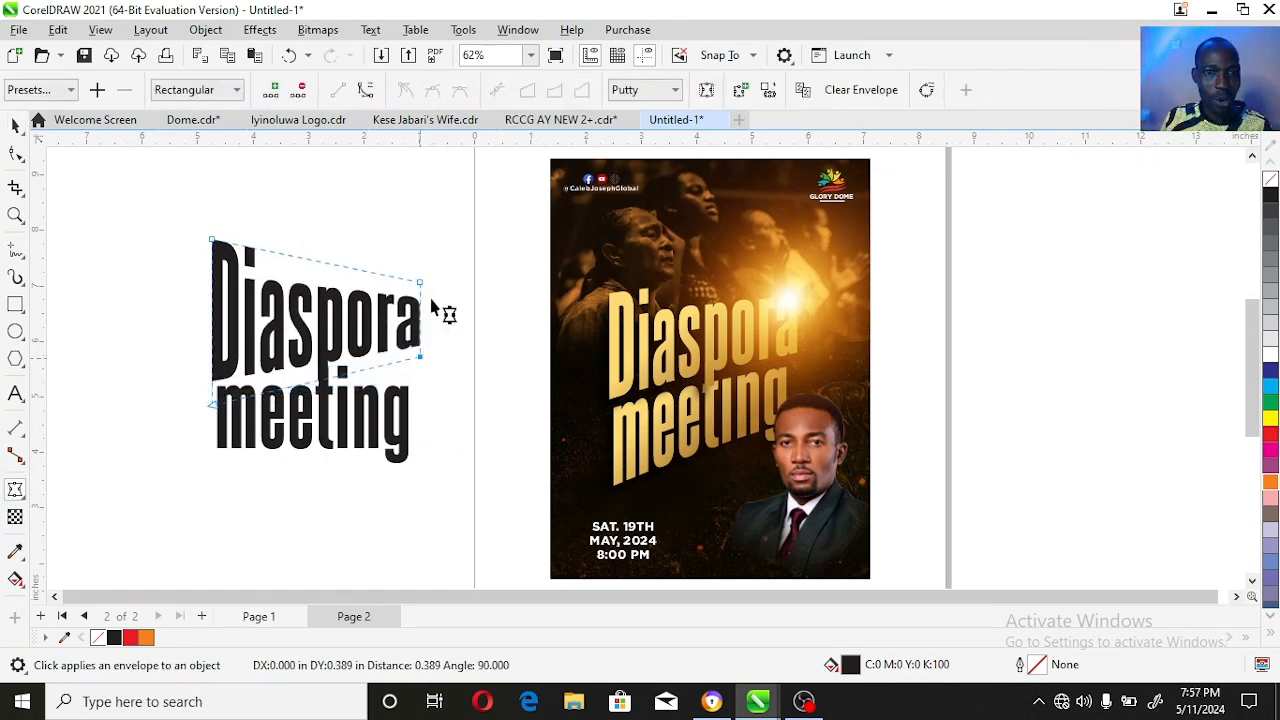
{"action": "left_click_drag", "start_coordinate": [420, 283], "coordinate": [420, 290]}
{"action": "key", "text": "space"}
Step: Taper "meeting" with its envelope by lowering the bottom-left corner, raising the bottom-right corner and adjusting the top-left corner
{"action": "left_click", "coordinate": [405, 422]}
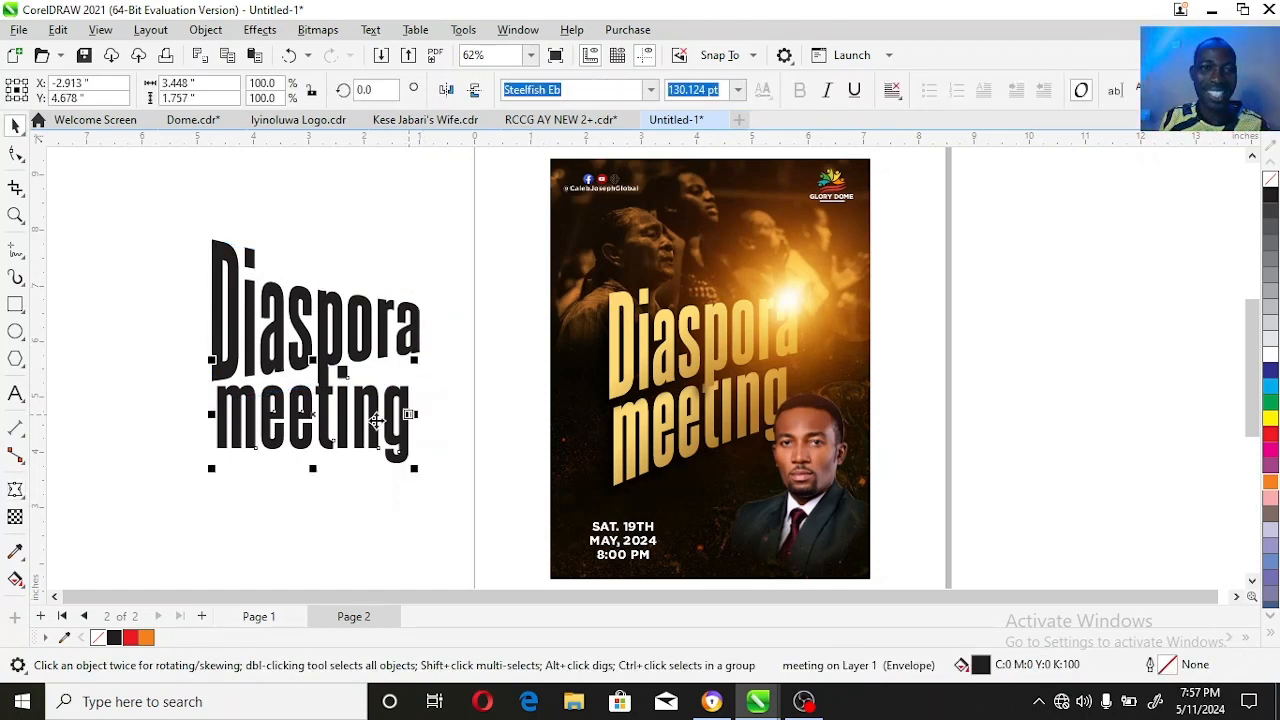
{"action": "key", "text": "space"}
{"action": "left_click_drag", "start_coordinate": [212, 470], "coordinate": [216, 495]}
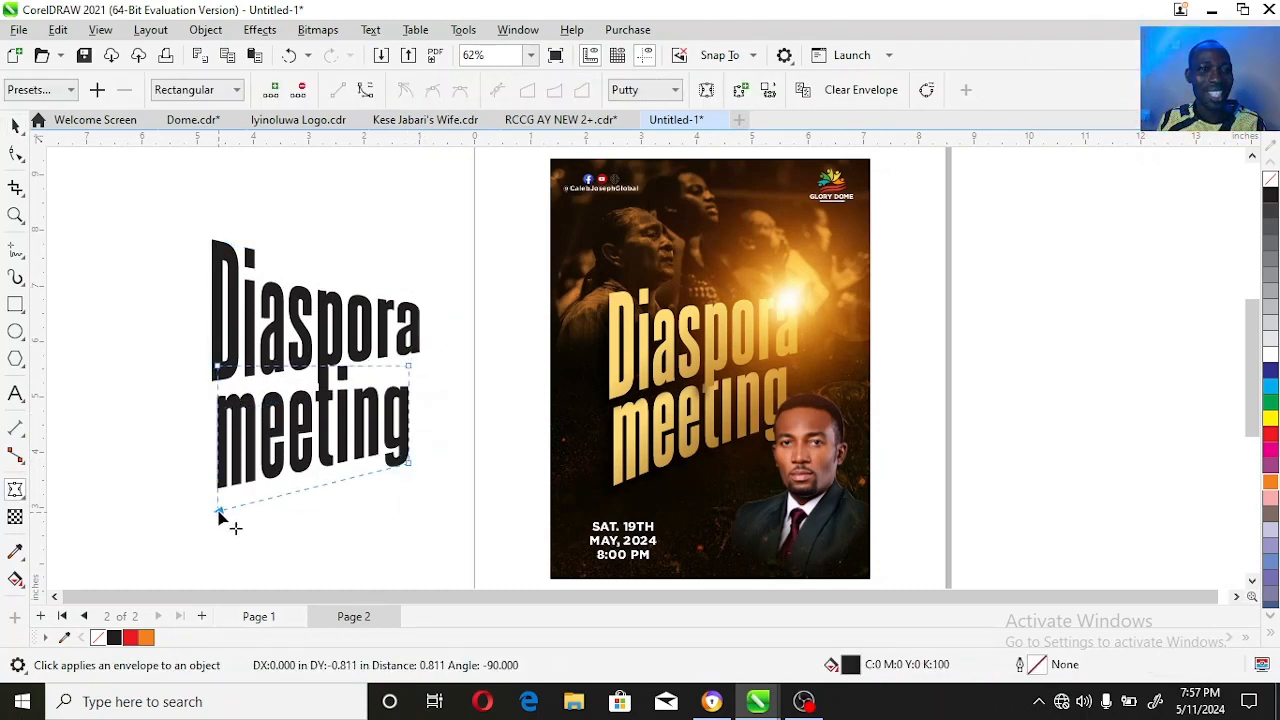
{"action": "left_click_drag", "start_coordinate": [415, 476], "coordinate": [410, 428]}
{"action": "key", "text": "space"}
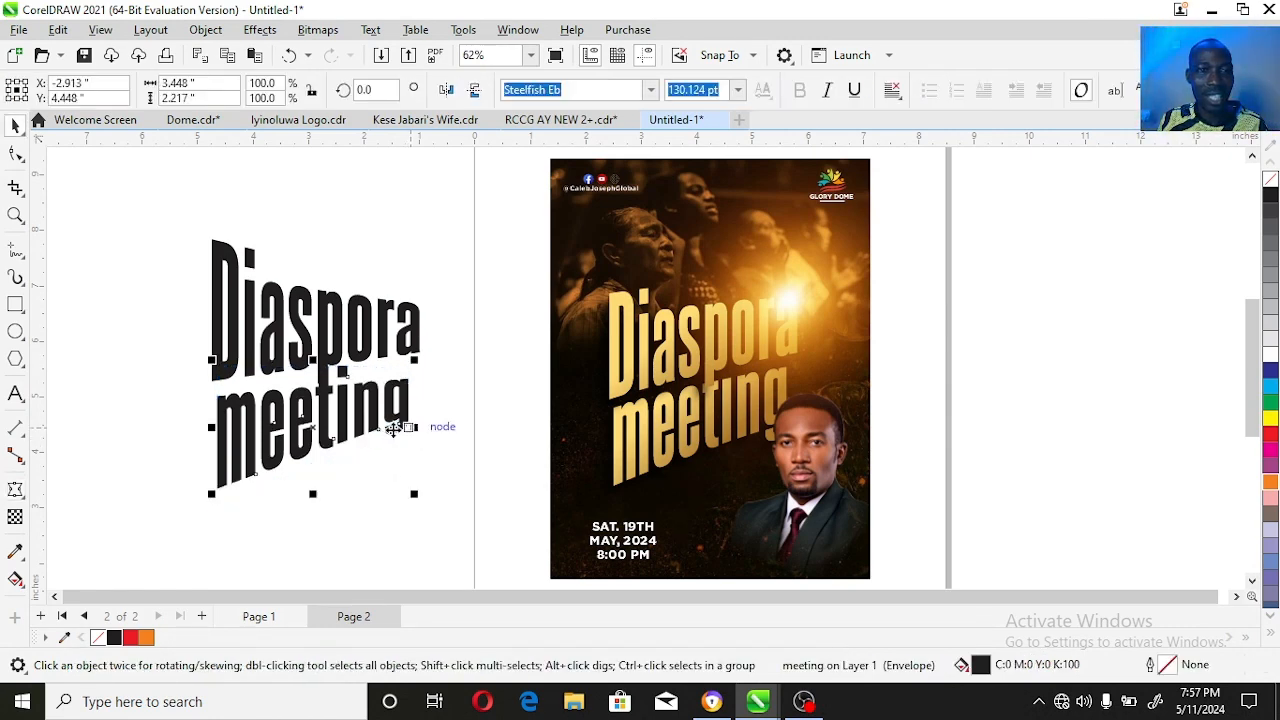
{"action": "key", "text": "space"}
{"action": "left_click_drag", "start_coordinate": [217, 367], "coordinate": [213, 350]}
{"action": "key", "text": "space"}
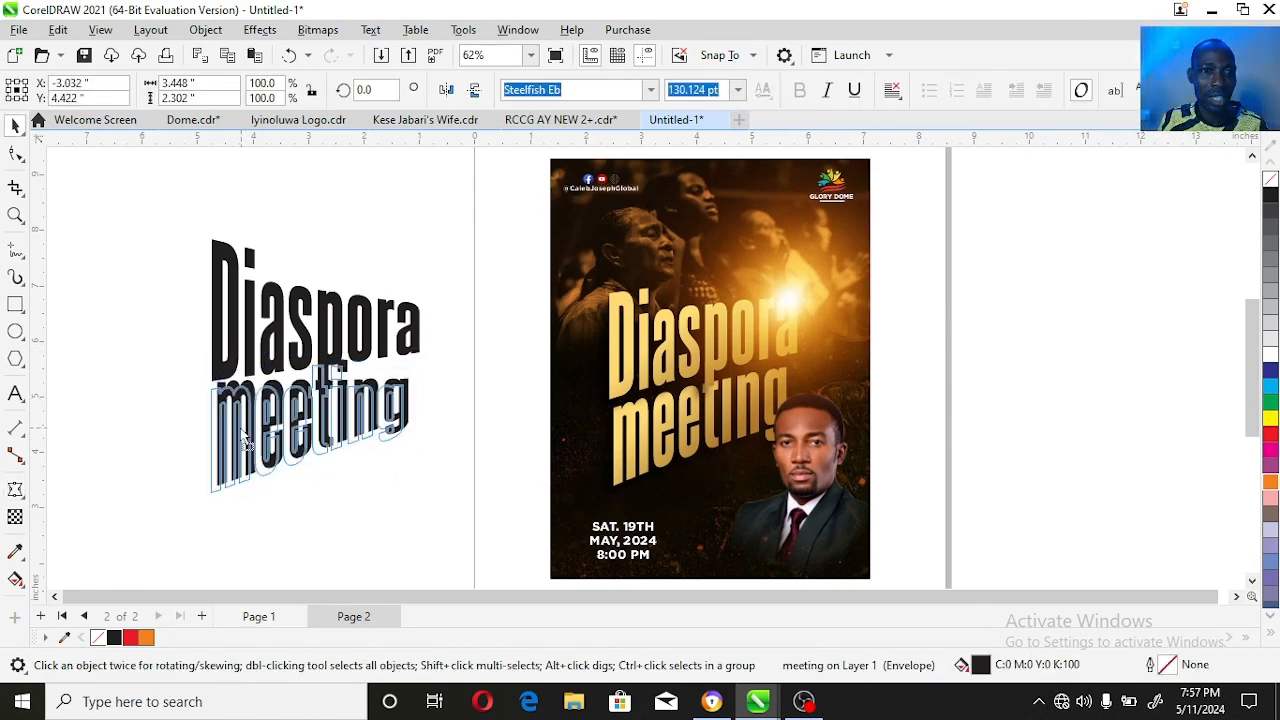
Step: Nudge "meeting" slightly left and "Diaspora" slightly up and left to fit the two tapered words together
{"action": "left_click_drag", "start_coordinate": [243, 440], "coordinate": [241, 439]}
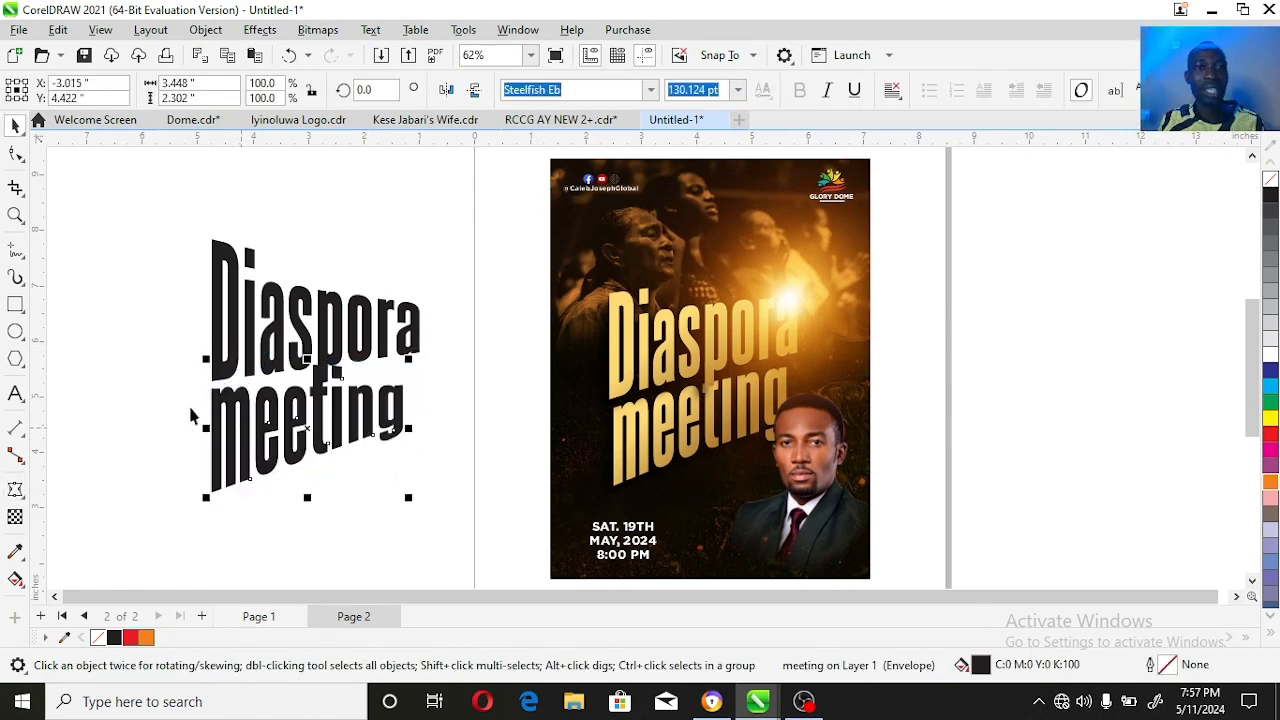
{"action": "left_click", "coordinate": [351, 346]}
{"action": "left_click", "coordinate": [352, 358]}
{"action": "left_click", "coordinate": [350, 343]}
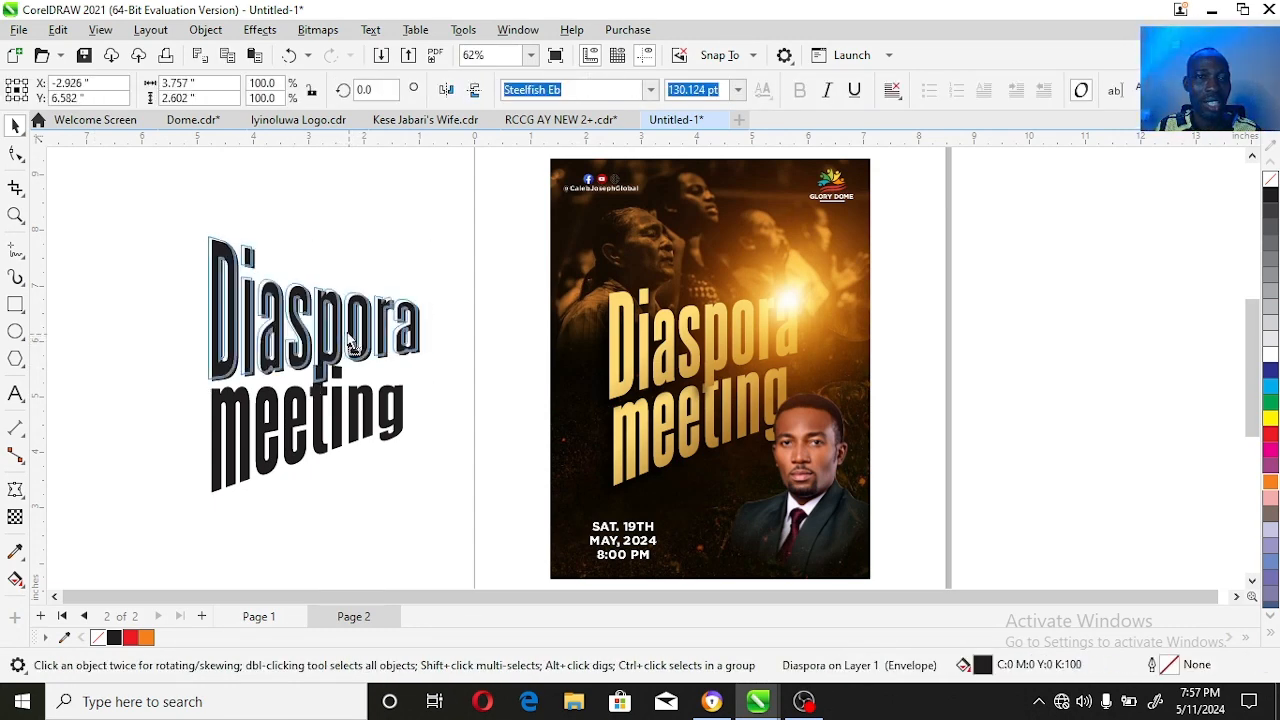
{"action": "left_click_drag", "start_coordinate": [349, 335], "coordinate": [350, 329]}
{"action": "left_click", "coordinate": [352, 330]}
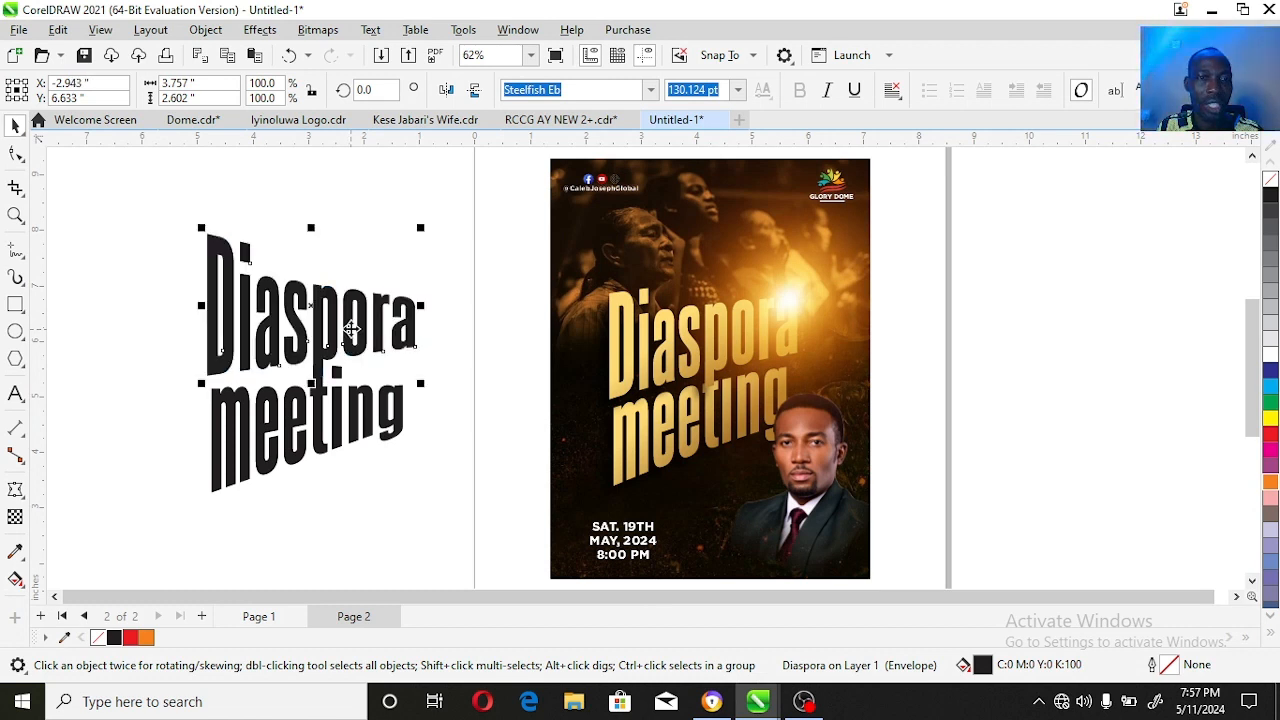
Step: Draw a rectangle about 5.6 by 6.3 inches around the tapered "Diaspora meeting" text and fill it with red
{"action": "left_click", "coordinate": [470, 256]}
{"action": "left_click", "coordinate": [15, 304]}
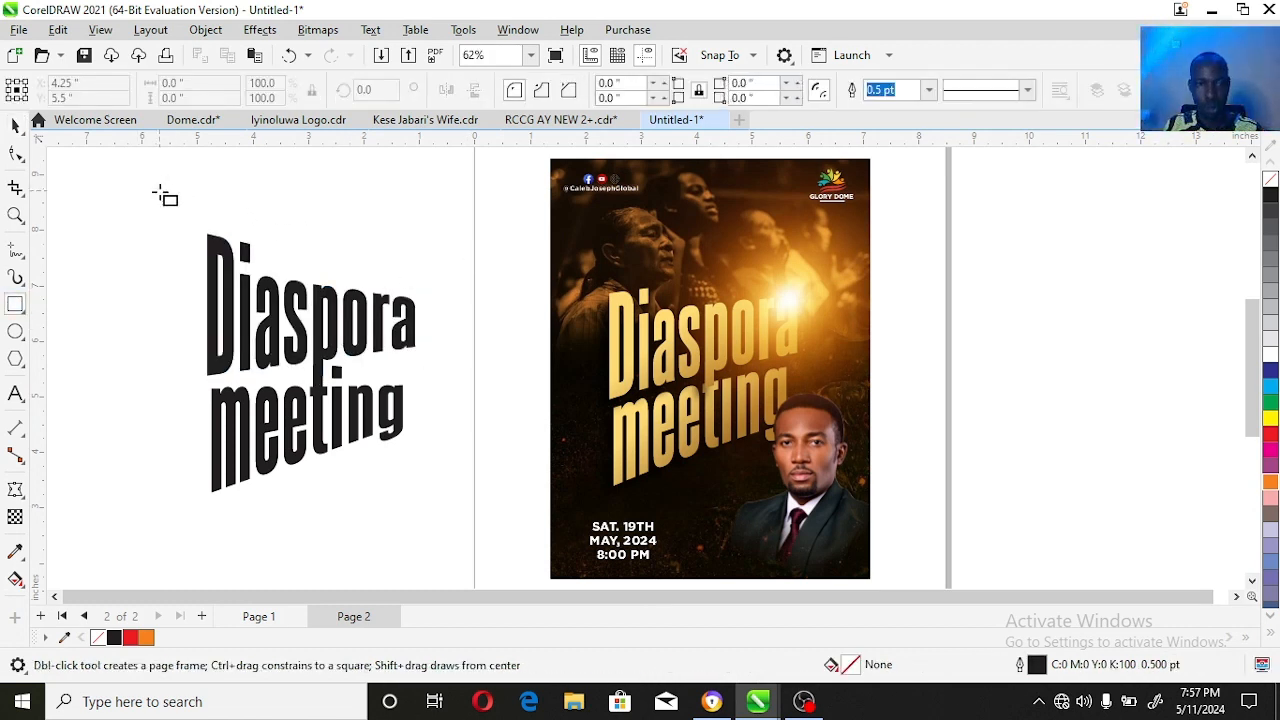
{"action": "left_click_drag", "start_coordinate": [158, 194], "coordinate": [469, 542]}
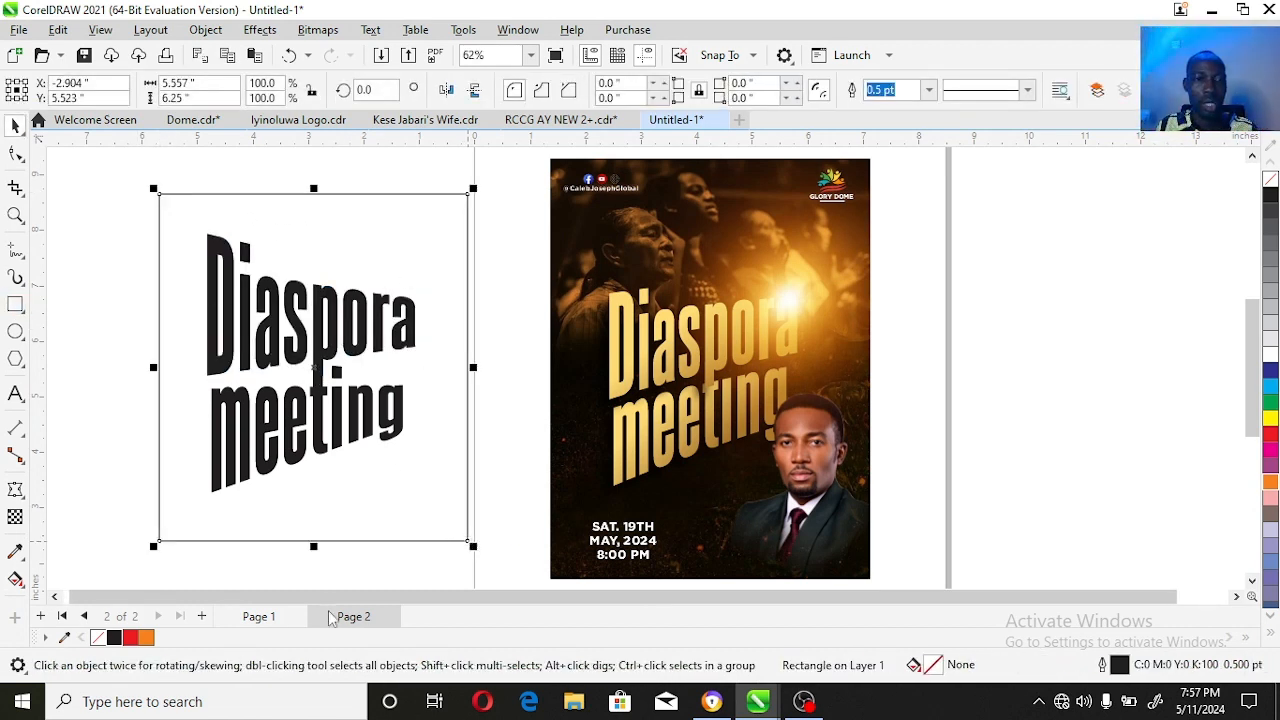
{"action": "left_click", "coordinate": [130, 638]}
{"action": "right_click", "coordinate": [97, 638]}
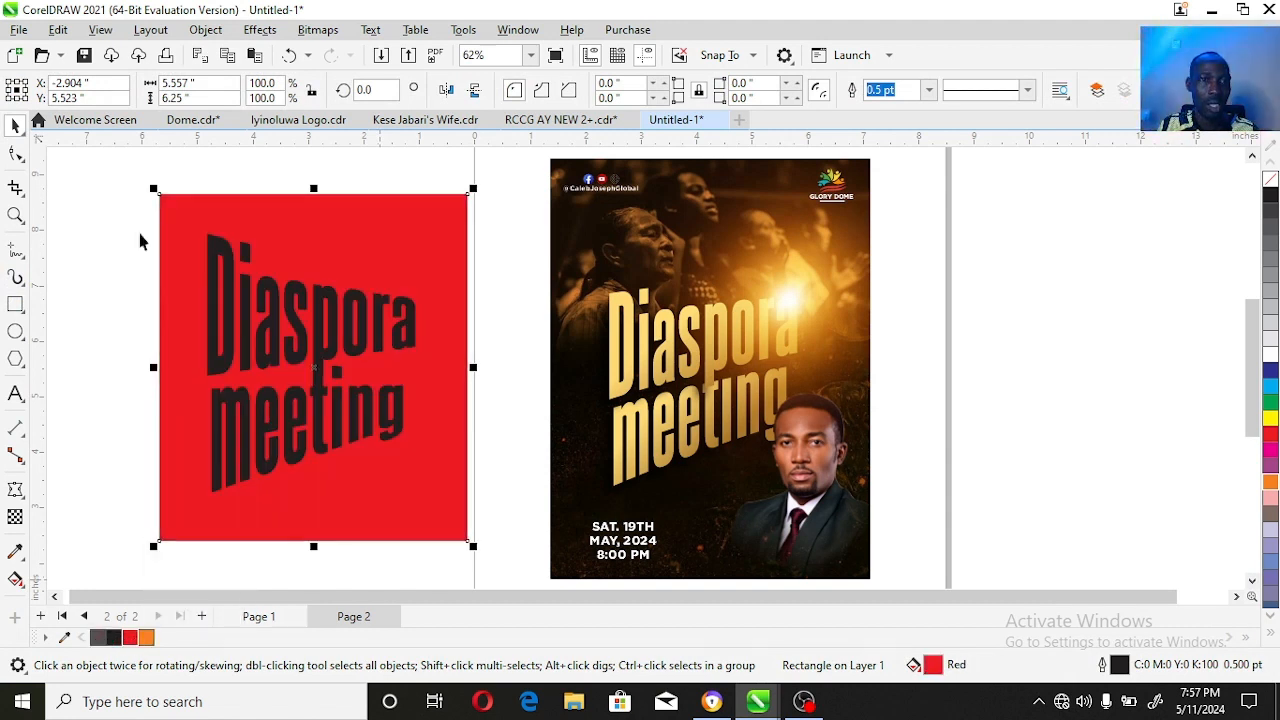
Step: Fill both tapered words "Diaspora" and "meeting" on the red rectangle with white
{"action": "left_click_drag", "start_coordinate": [122, 205], "coordinate": [431, 491]}
{"action": "left_click", "coordinate": [1271, 358]}
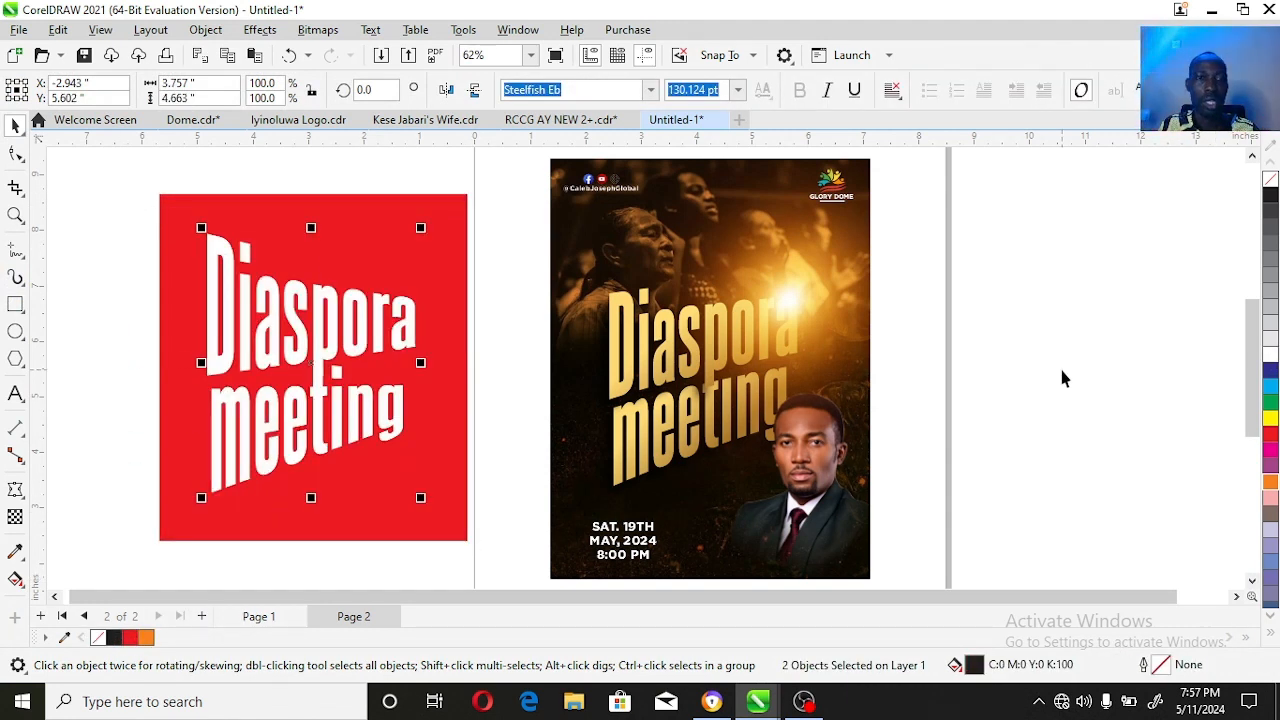
{"action": "left_click", "coordinate": [1063, 376]}
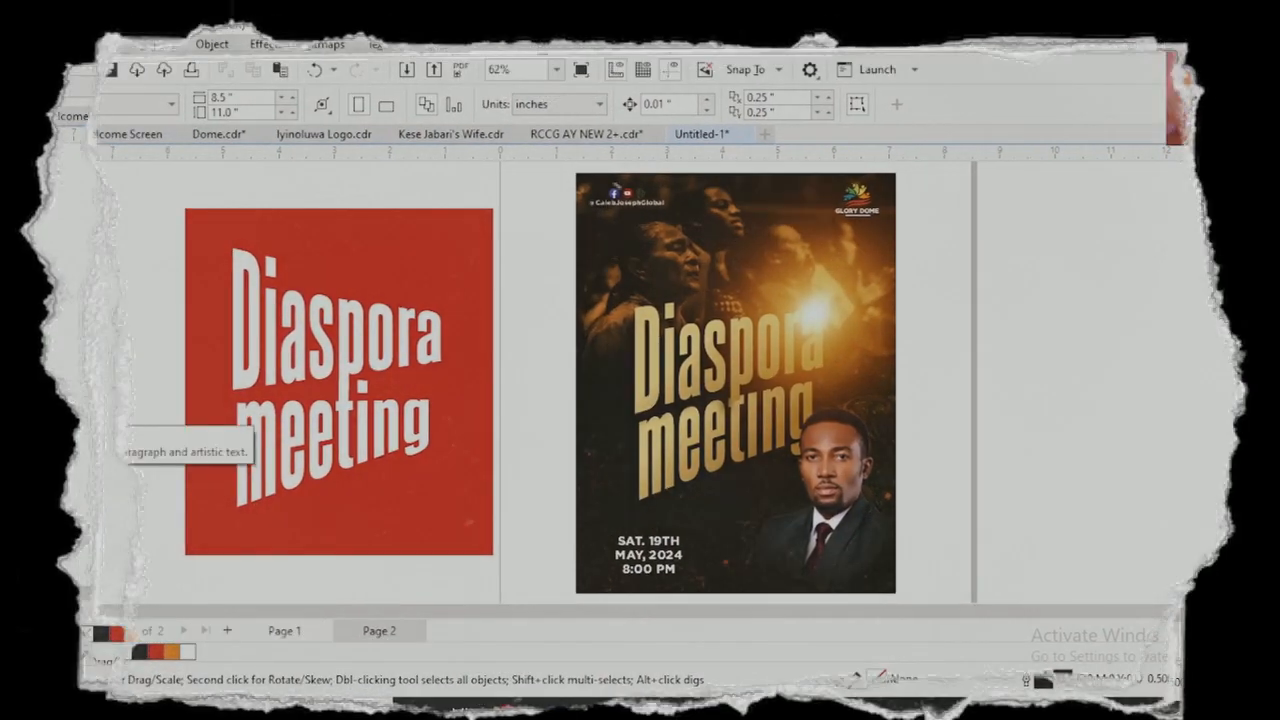
Step: Add a first name as new artistic text in the empty area beside the Diaspora meeting poster
{"action": "left_click", "coordinate": [41, 407]}
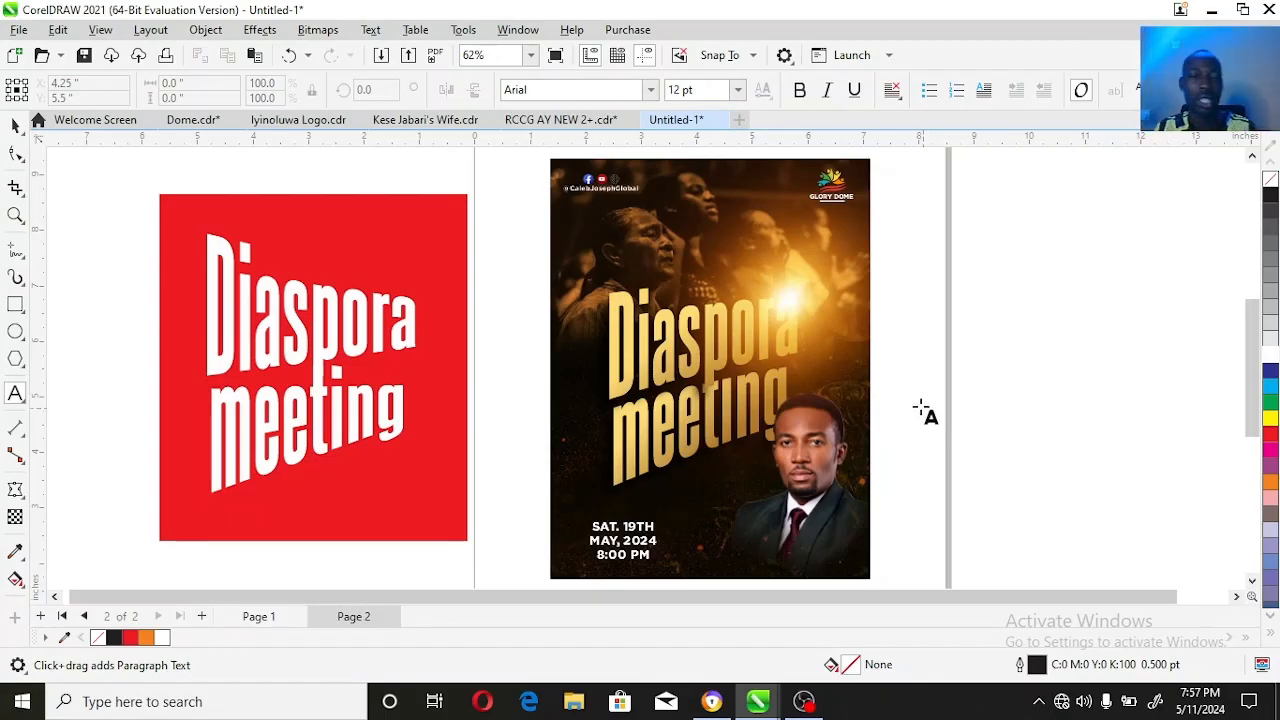
{"action": "key", "text": "space"}
{"action": "left_click", "coordinate": [364, 330]}
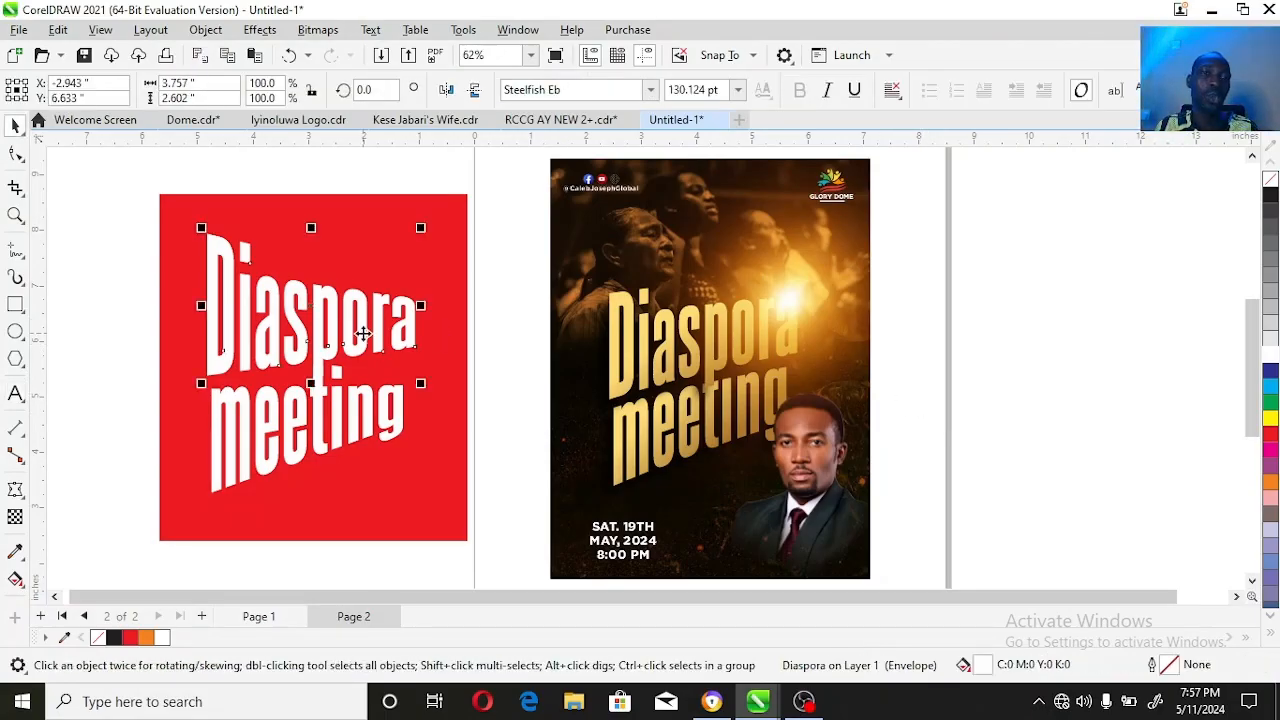
{"action": "left_click", "coordinate": [10, 394]}
{"action": "left_click", "coordinate": [936, 421]}
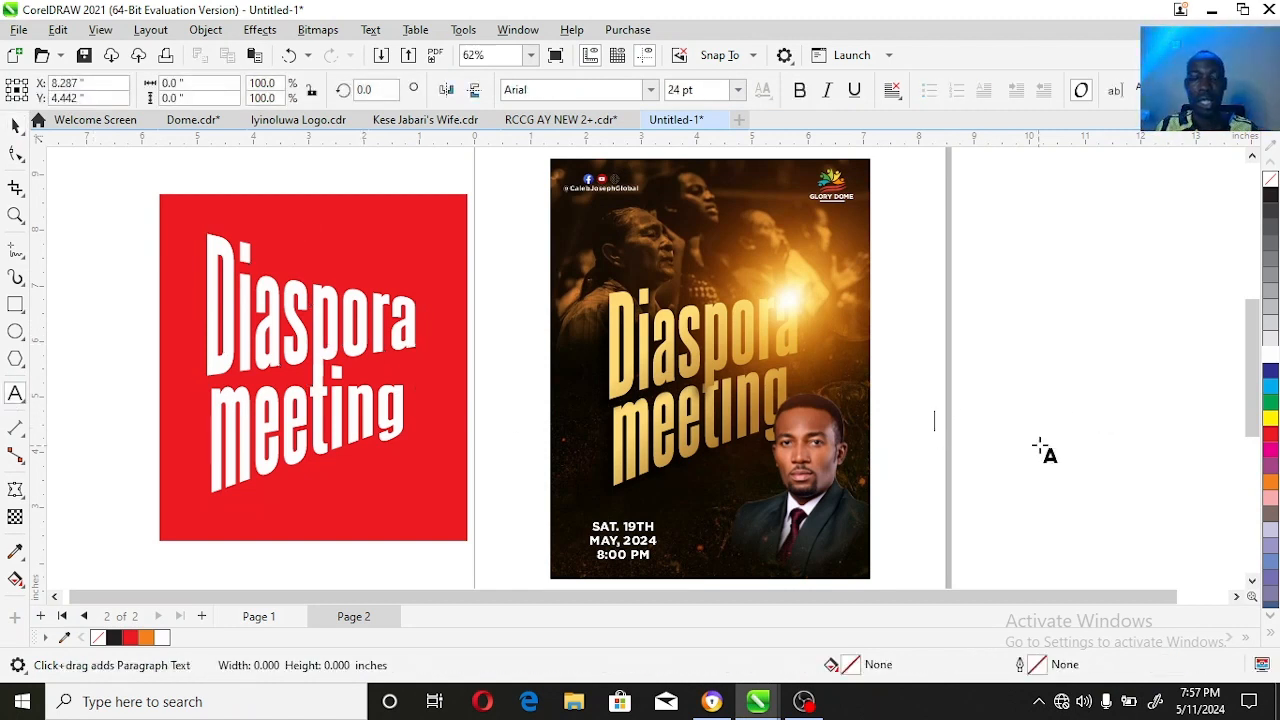
{"action": "type", "text": "Bolaji"}
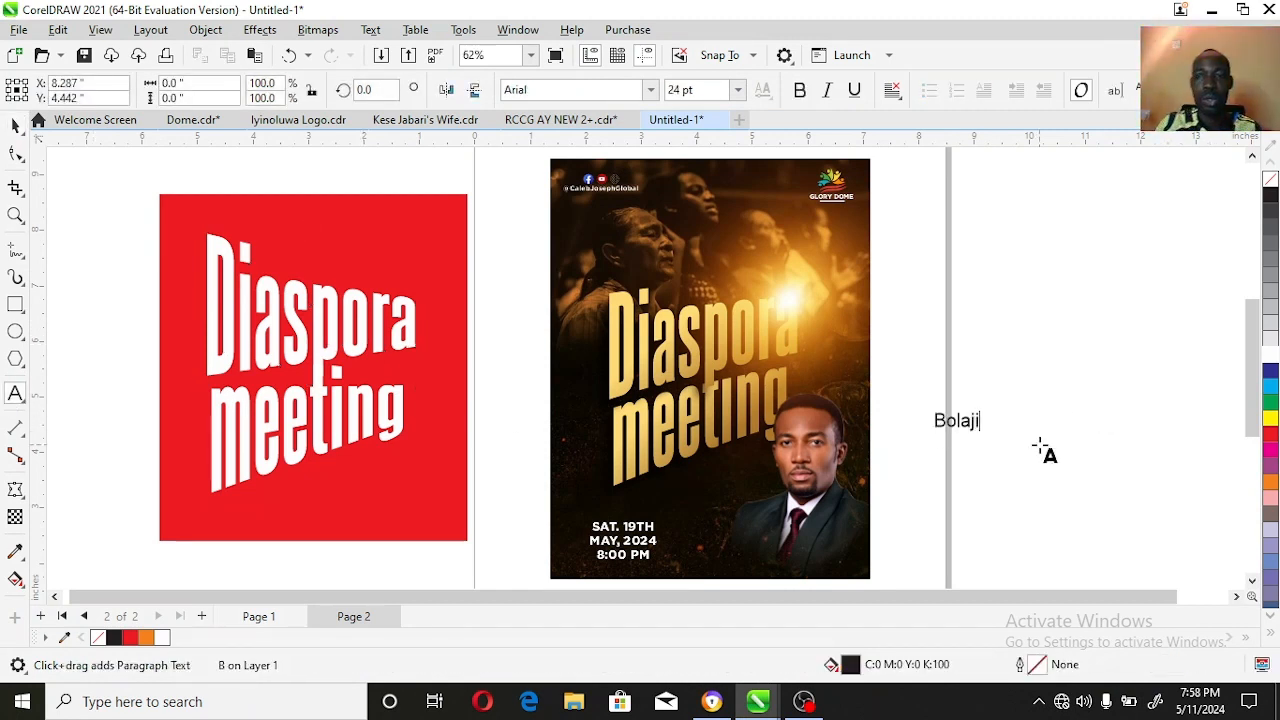
Step: Enlarge the name text to about 139.6 pt and set its font to Gotham Black
{"action": "key", "text": "ctrl+space"}
{"action": "left_click_drag", "start_coordinate": [990, 408], "coordinate": [1192, 238]}
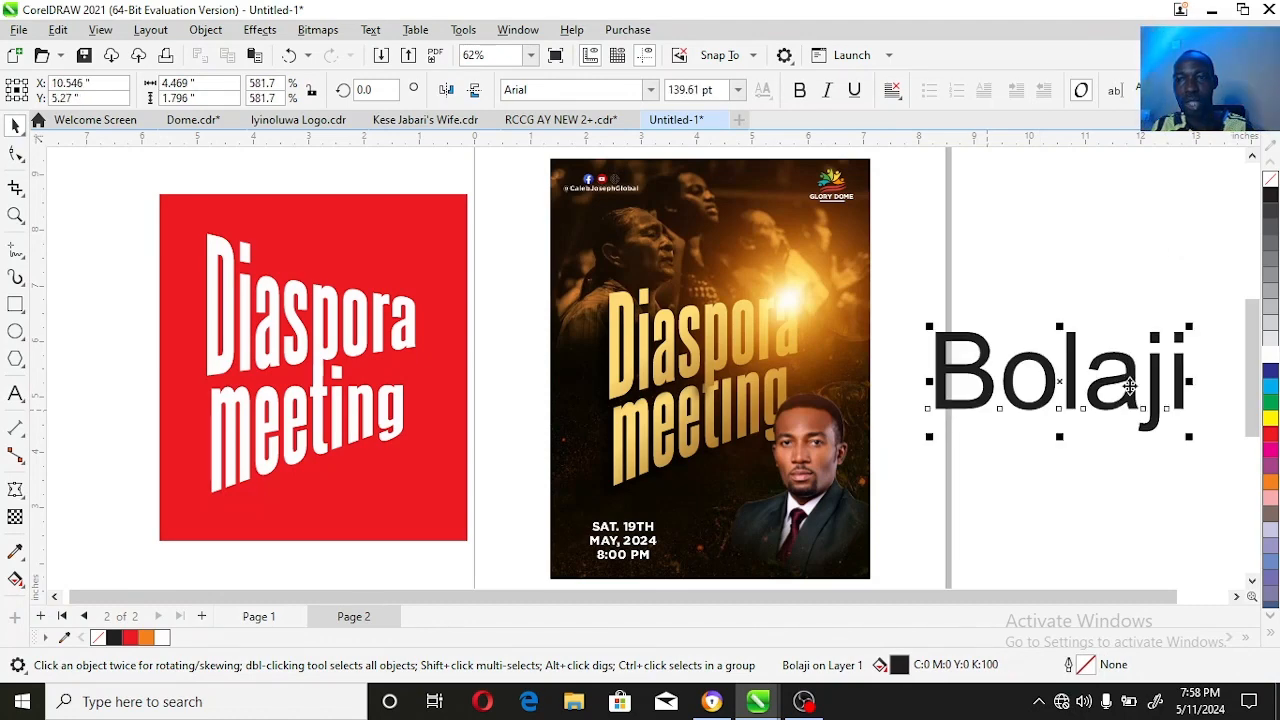
{"action": "left_click", "coordinate": [650, 92]}
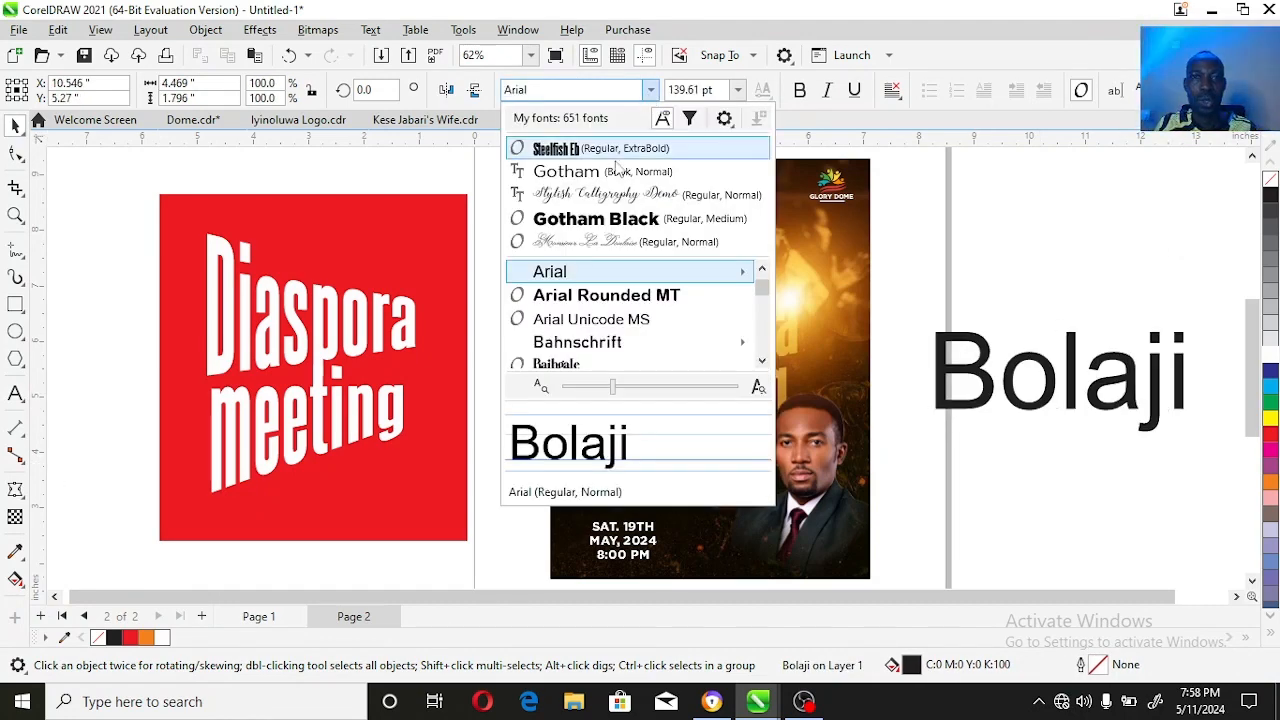
{"action": "left_click", "coordinate": [633, 222]}
Step: Apply an envelope to the name text, raising both top corners and pulling the top and bottom middle nodes downward
{"action": "scroll", "coordinate": [1240, 600], "scroll_direction": "right", "scroll_amount": 3}
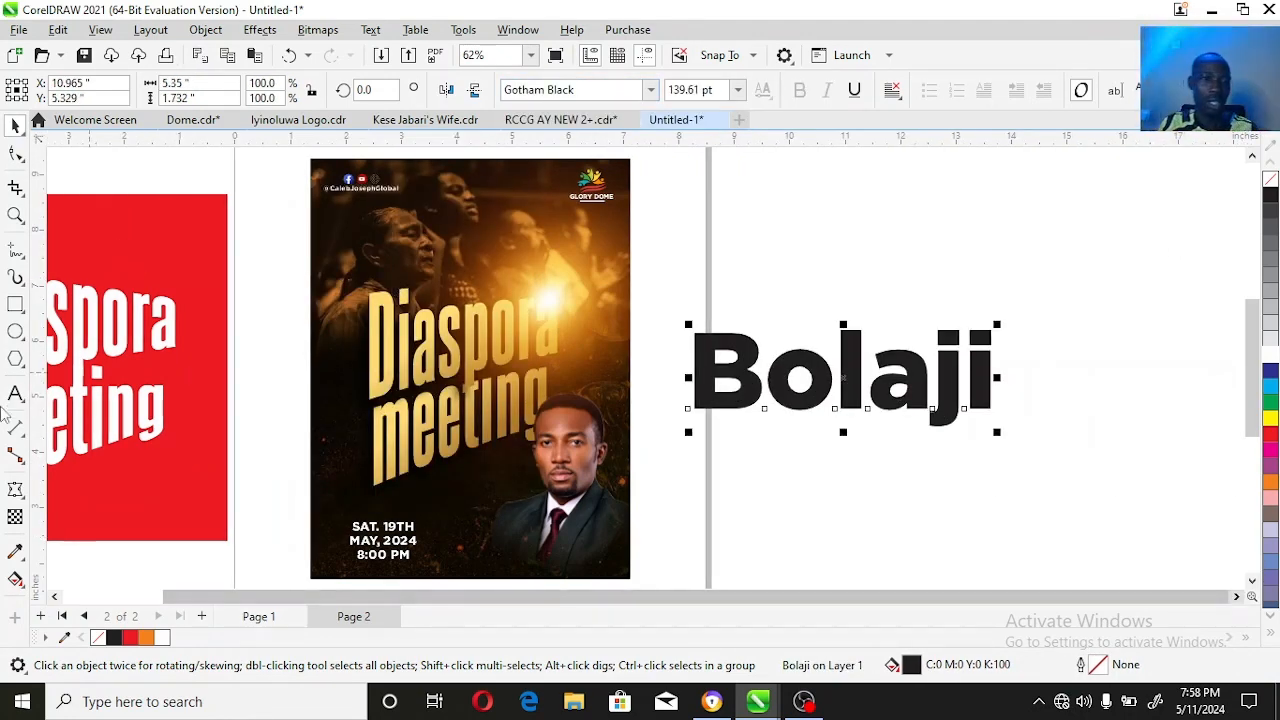
{"action": "left_click", "coordinate": [15, 489]}
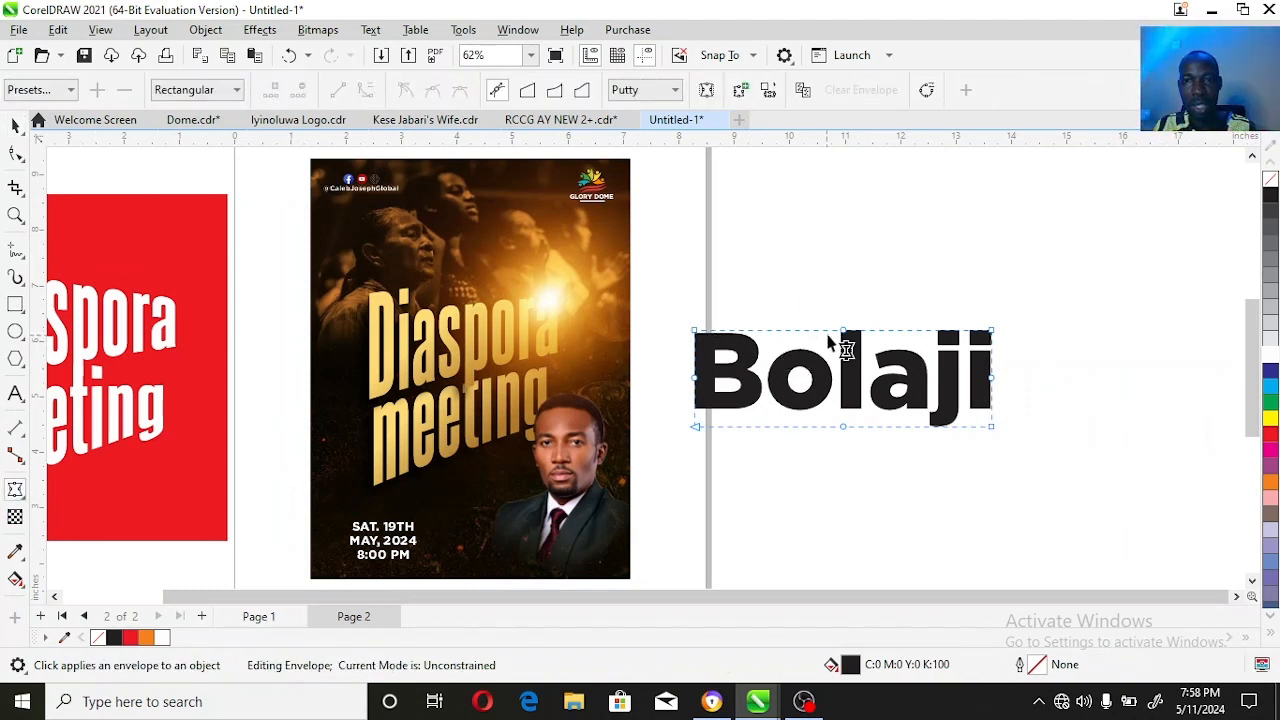
{"action": "left_click_drag", "start_coordinate": [843, 331], "coordinate": [850, 262]}
{"action": "left_click_drag", "start_coordinate": [845, 426], "coordinate": [846, 383]}
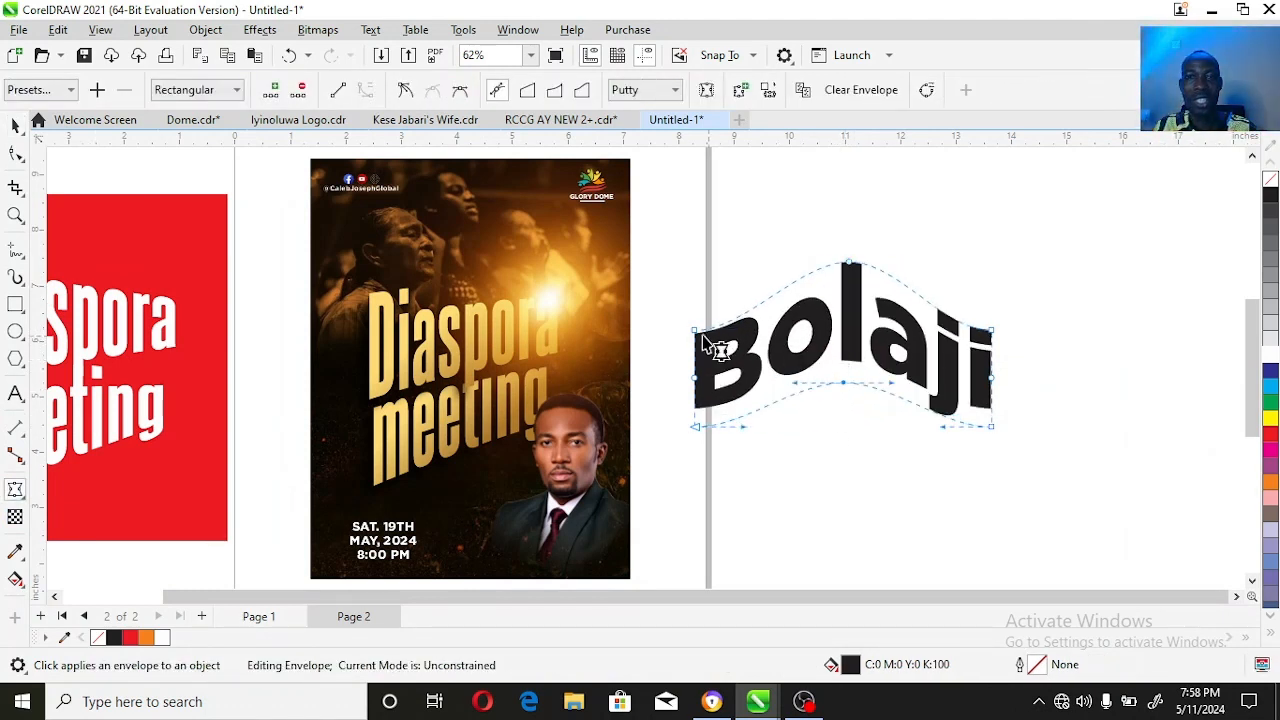
{"action": "left_click_drag", "start_coordinate": [697, 331], "coordinate": [690, 222]}
{"action": "left_click_drag", "start_coordinate": [843, 384], "coordinate": [830, 518]}
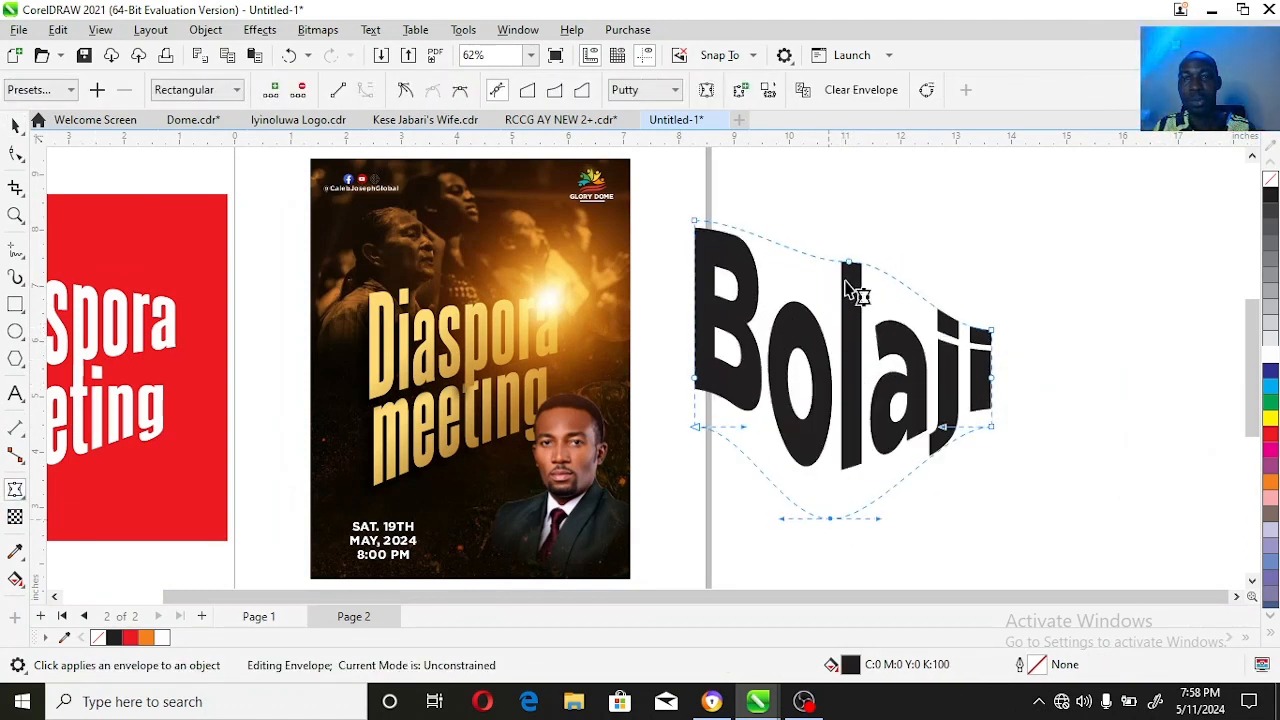
{"action": "left_click_drag", "start_coordinate": [849, 263], "coordinate": [834, 378]}
{"action": "left_click_drag", "start_coordinate": [991, 332], "coordinate": [990, 254]}
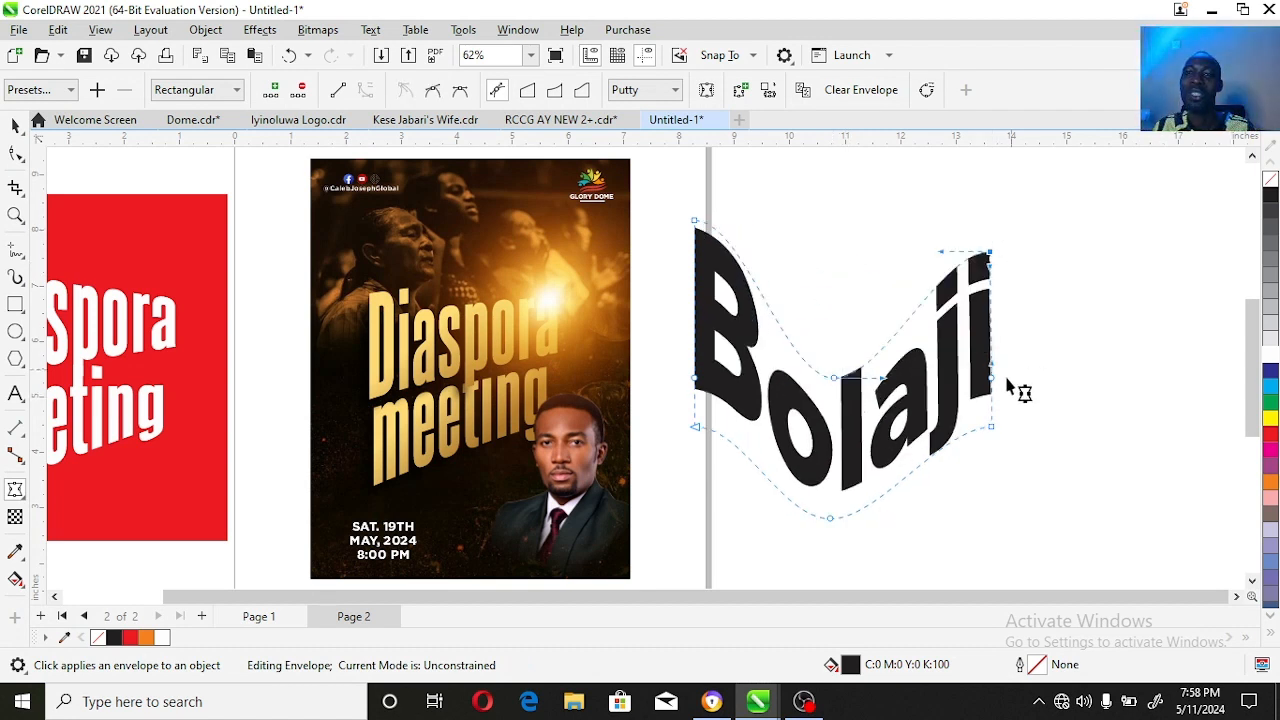
Step: Stretch the name's envelope outward at its right side and bottom-right corner, lower the bottom-left corner slightly and raise the top middle node
{"action": "left_click_drag", "start_coordinate": [996, 380], "coordinate": [1210, 318]}
{"action": "left_click_drag", "start_coordinate": [992, 426], "coordinate": [1076, 518]}
{"action": "left_click_drag", "start_coordinate": [830, 382], "coordinate": [823, 207]}
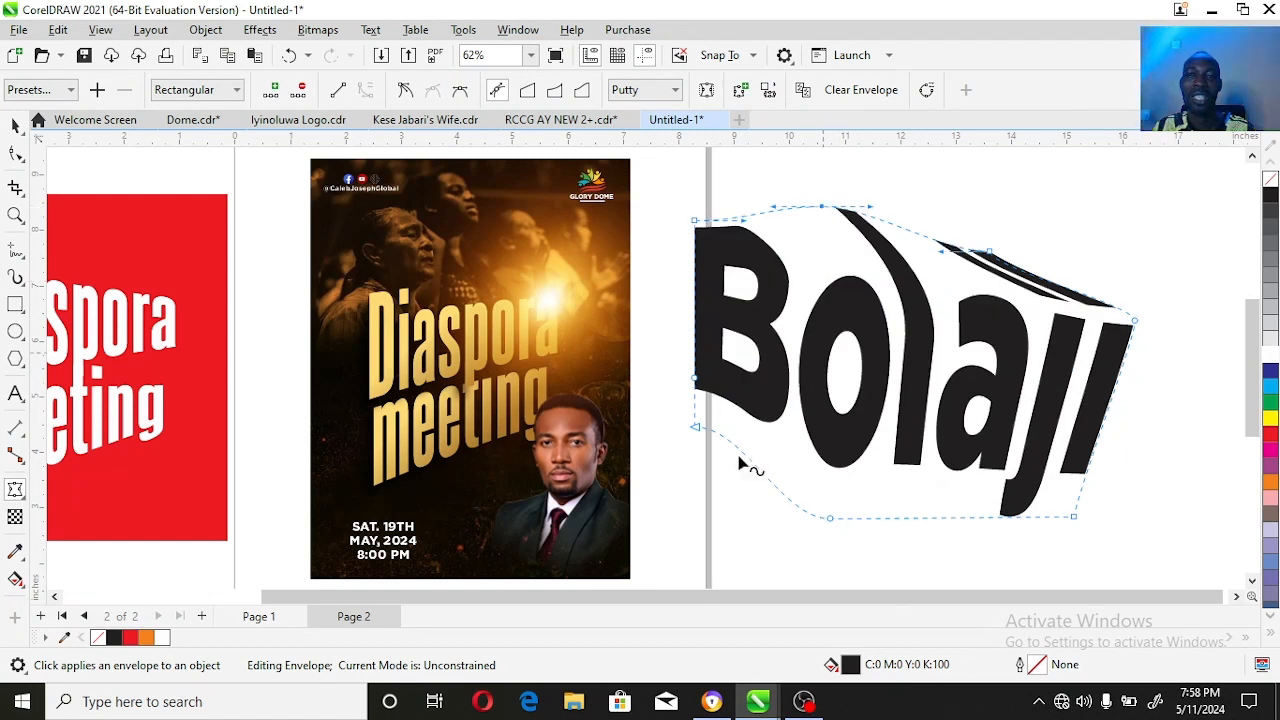
{"action": "left_click_drag", "start_coordinate": [697, 432], "coordinate": [700, 452]}
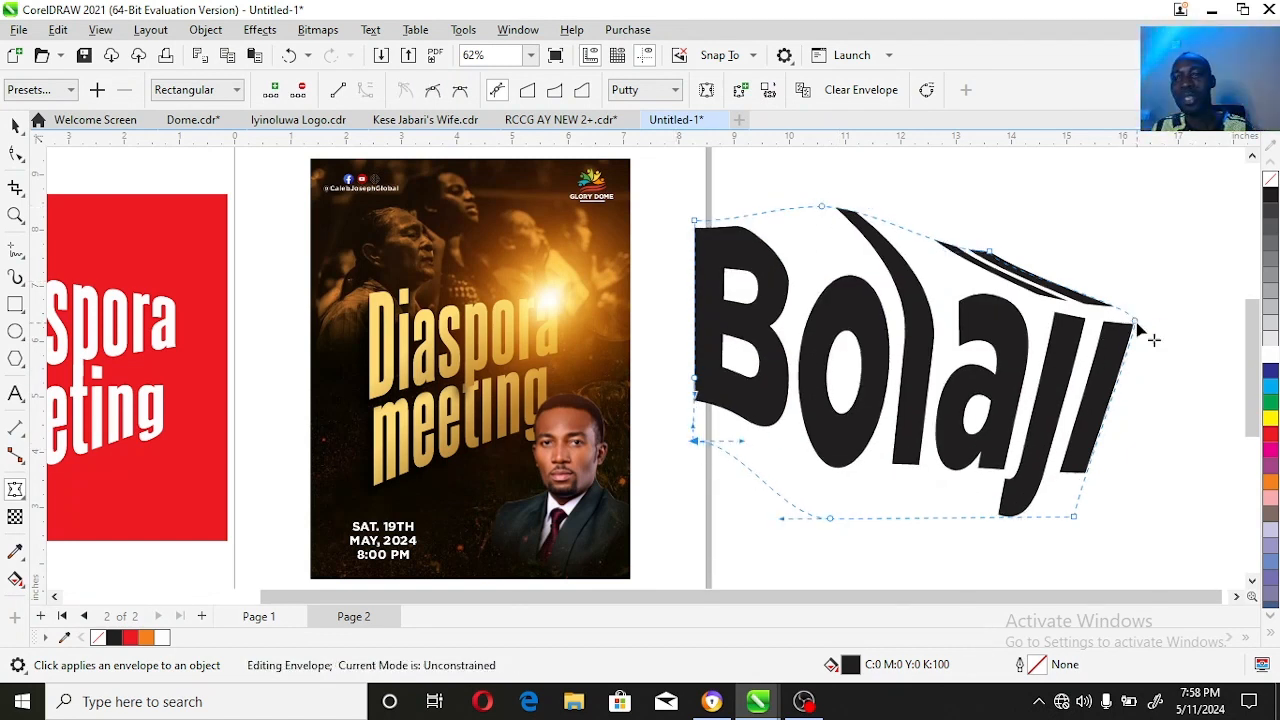
{"action": "left_click_drag", "start_coordinate": [1146, 334], "coordinate": [1154, 289]}
{"action": "left_click_drag", "start_coordinate": [821, 207], "coordinate": [812, 298]}
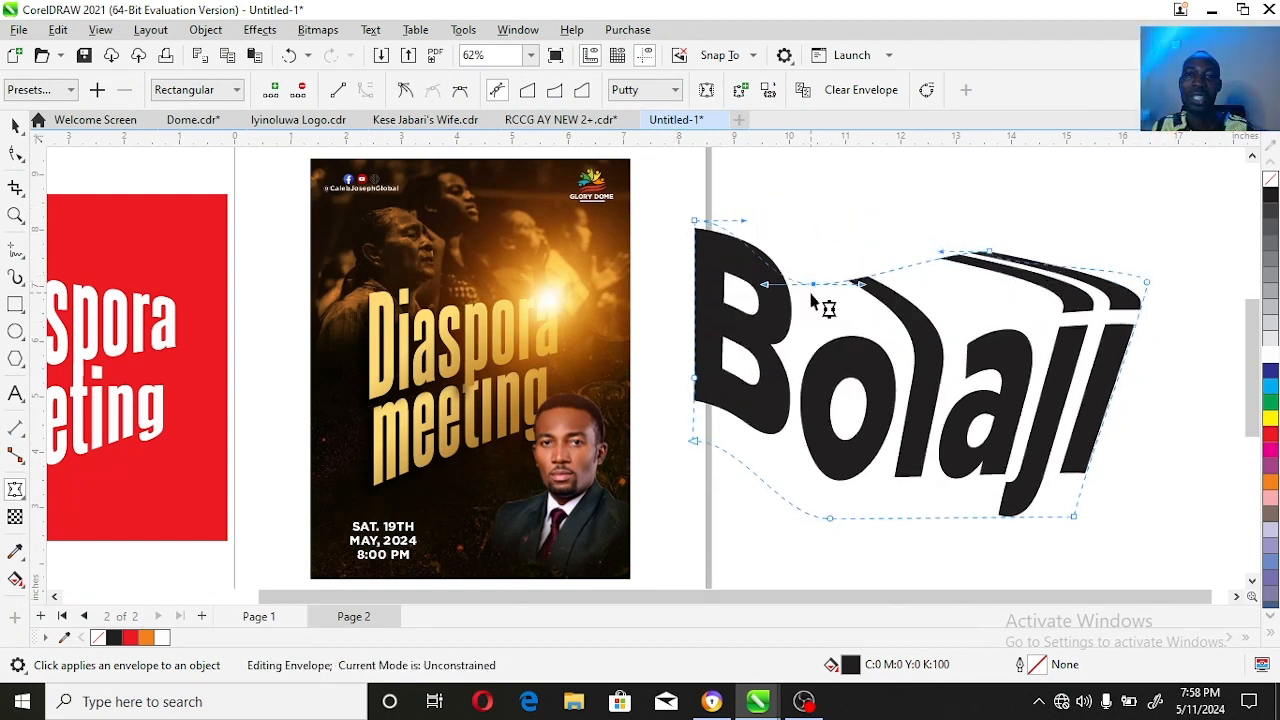
Step: Scale the warped name down to about 6.6 by 4.2 inches and tilt it upward by about 17.9 degrees
{"action": "key", "text": "space"}
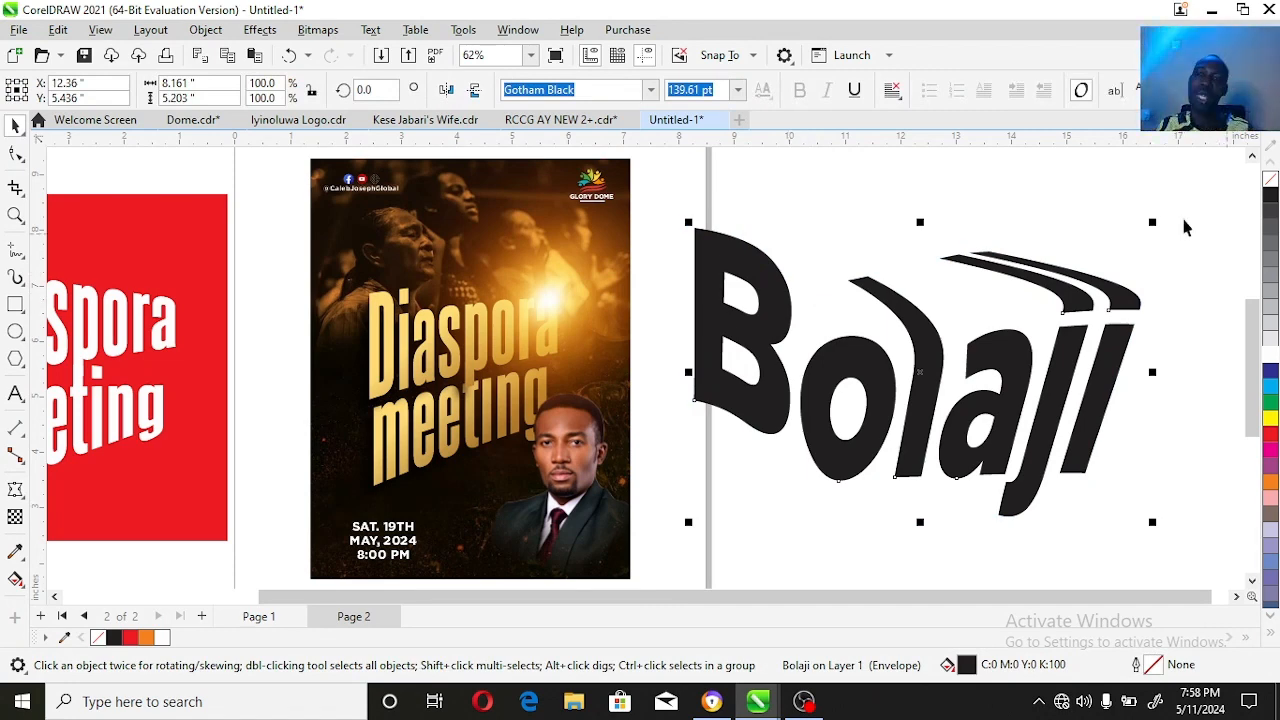
{"action": "left_click_drag", "start_coordinate": [1152, 222], "coordinate": [1114, 250]}
{"action": "left_click", "coordinate": [1047, 420]}
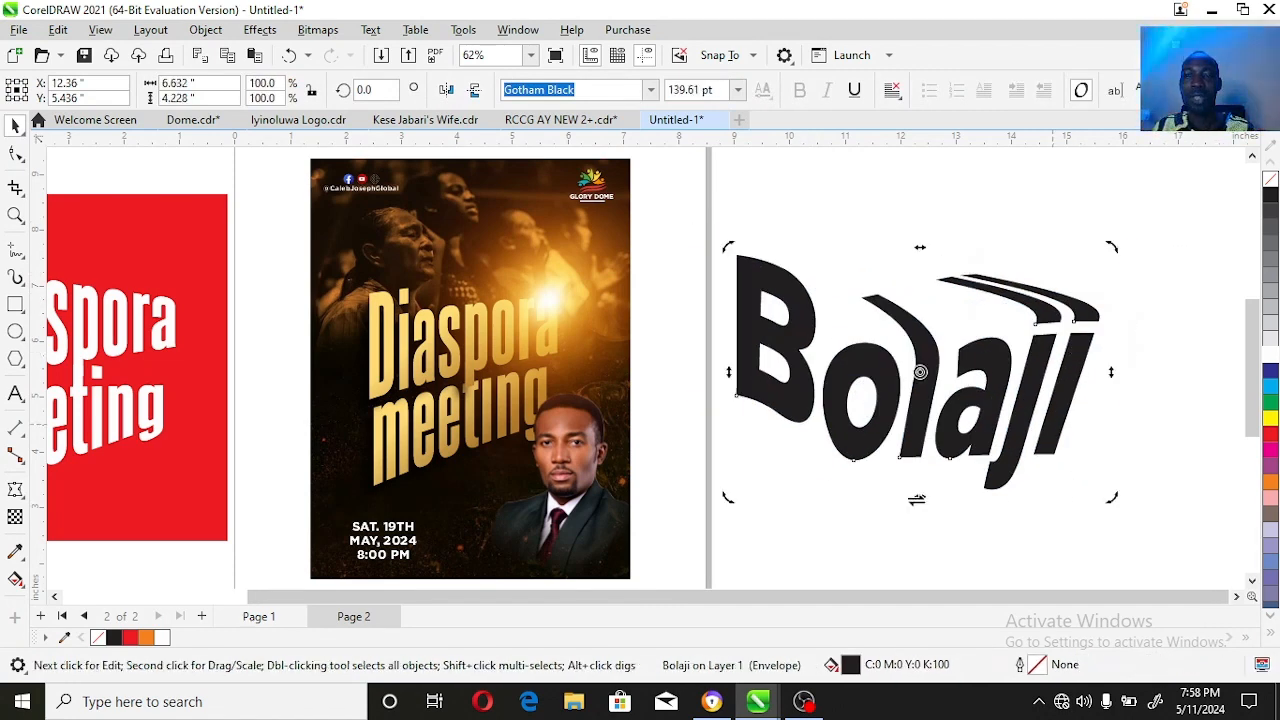
{"action": "left_click_drag", "start_coordinate": [917, 499], "coordinate": [1123, 289]}
{"action": "left_click", "coordinate": [1040, 352]}
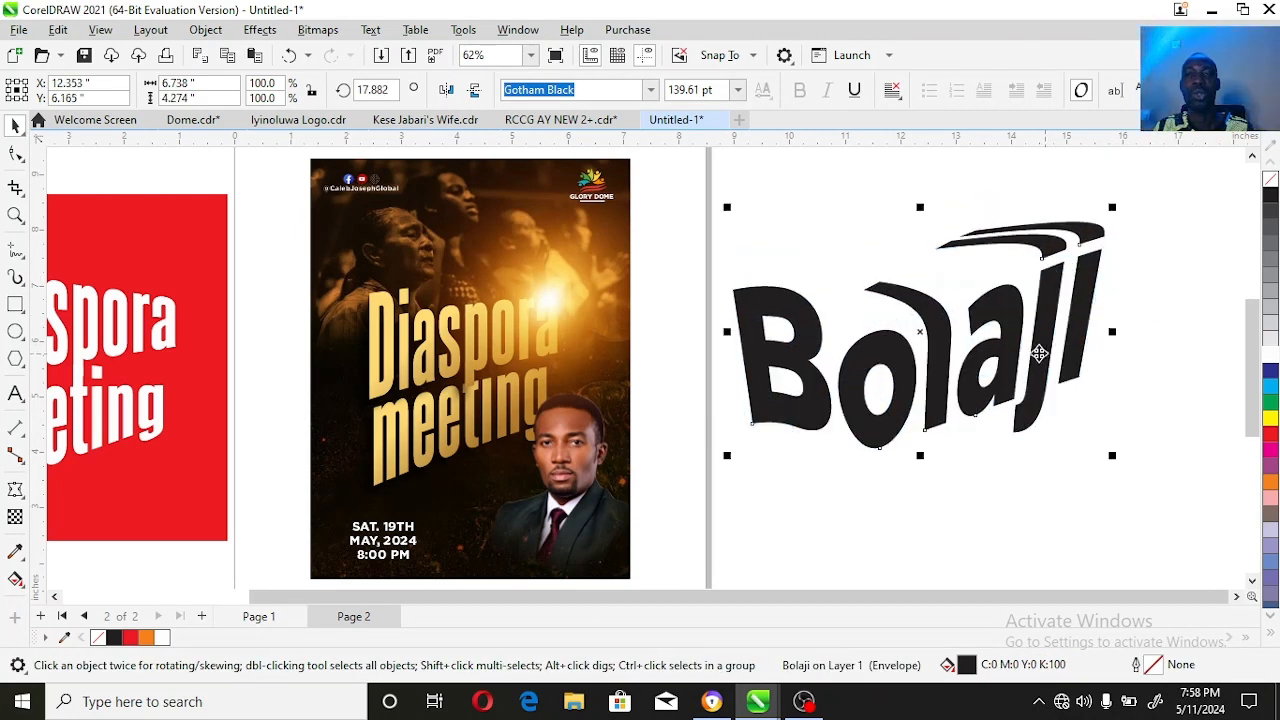
Step: Draw a rectangle about 8.3 by 5.9 inches around the warped name
{"action": "left_click", "coordinate": [15, 305]}
{"action": "left_click_drag", "start_coordinate": [703, 178], "coordinate": [1170, 510]}
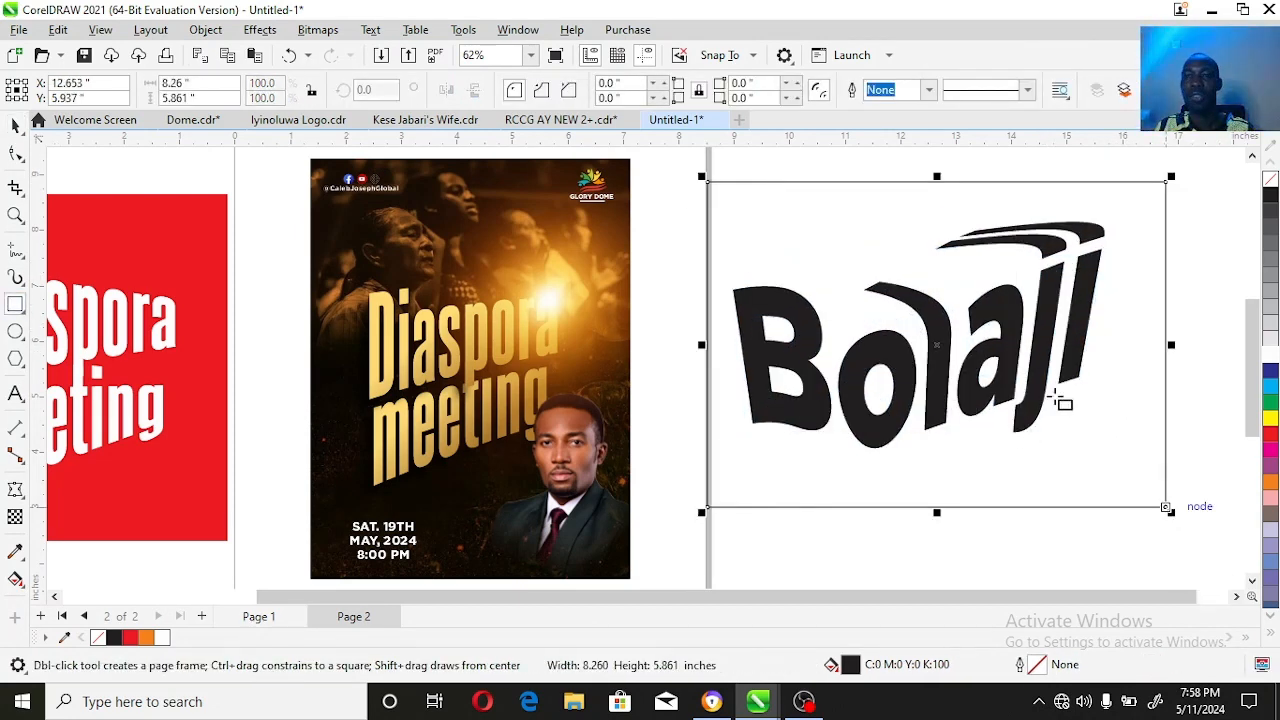
{"action": "key", "text": "space"}
Step: Delete everything on the page except the warped name and its surrounding rectangle
{"action": "key", "text": "ctrl+a"}
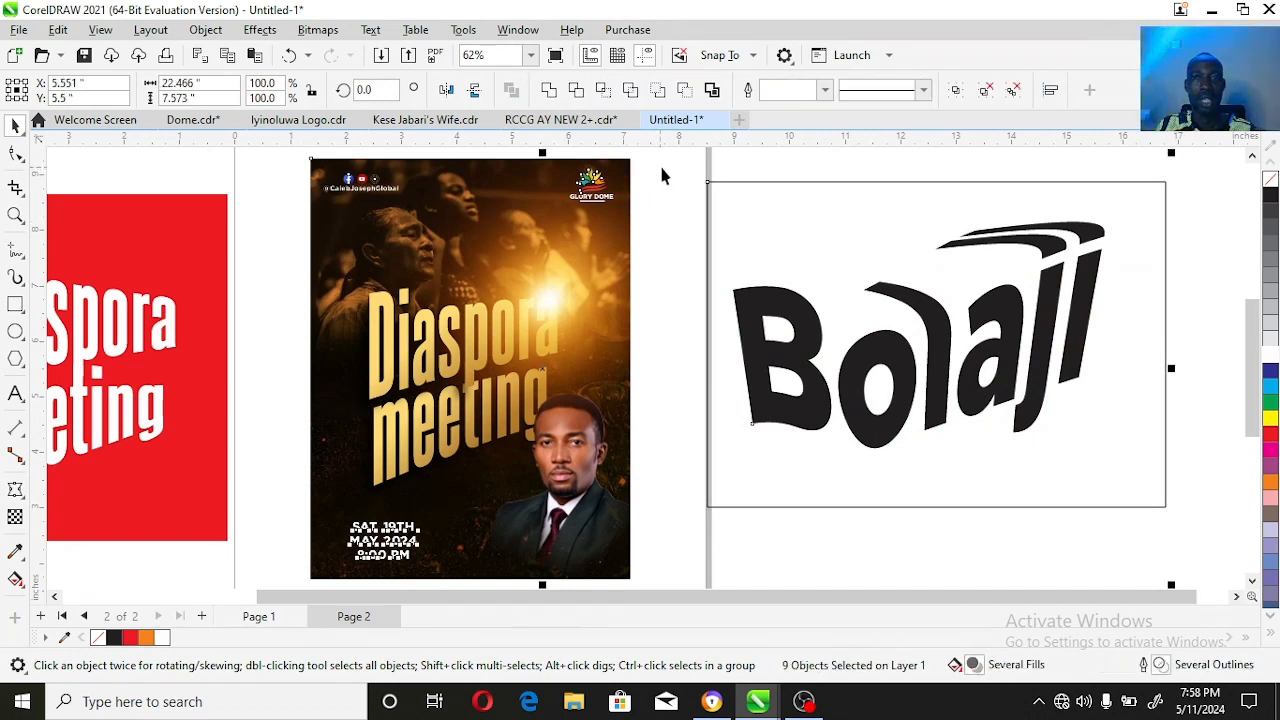
{"action": "left_click_drag", "start_coordinate": [662, 167], "coordinate": [1197, 534]}
{"action": "key", "text": "Delete"}
Step: Group the name with its rectangle, centre the group on the page and scale it to about 7.7 by 5.4 inches
{"action": "key", "text": "ctrl+g"}
{"action": "key", "text": "p"}
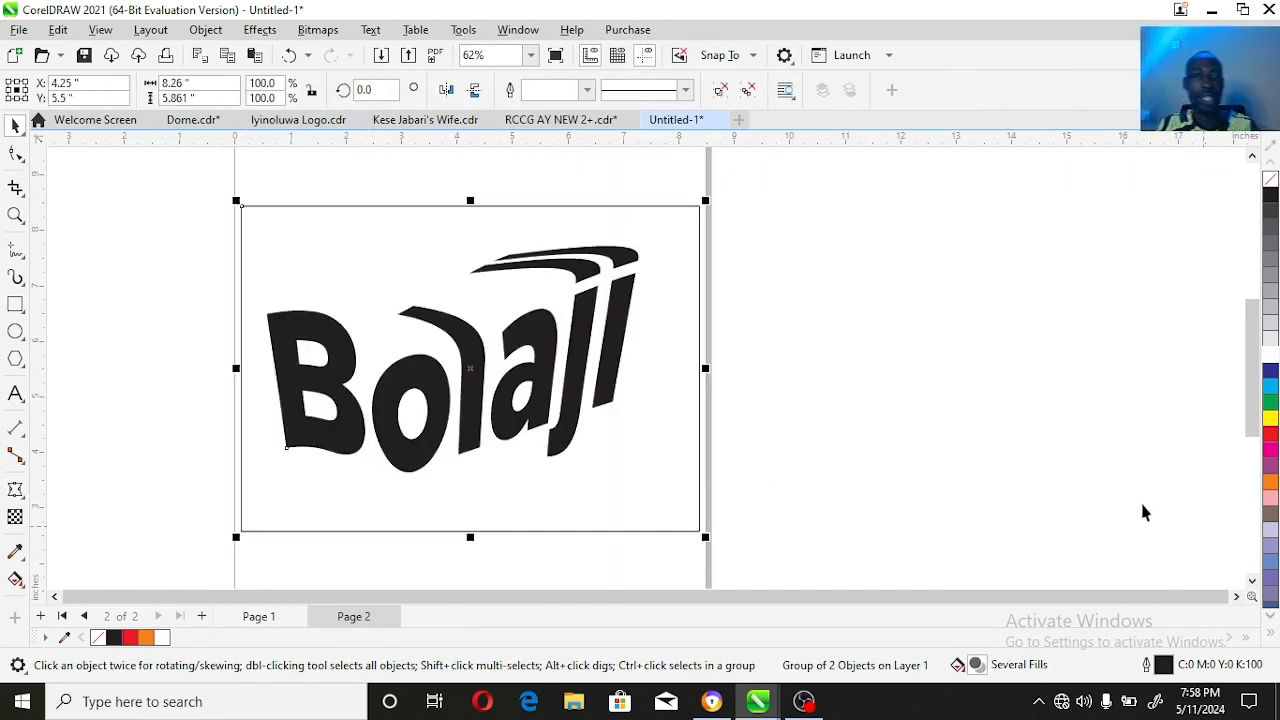
{"action": "left_click_drag", "start_coordinate": [708, 202], "coordinate": [692, 215]}
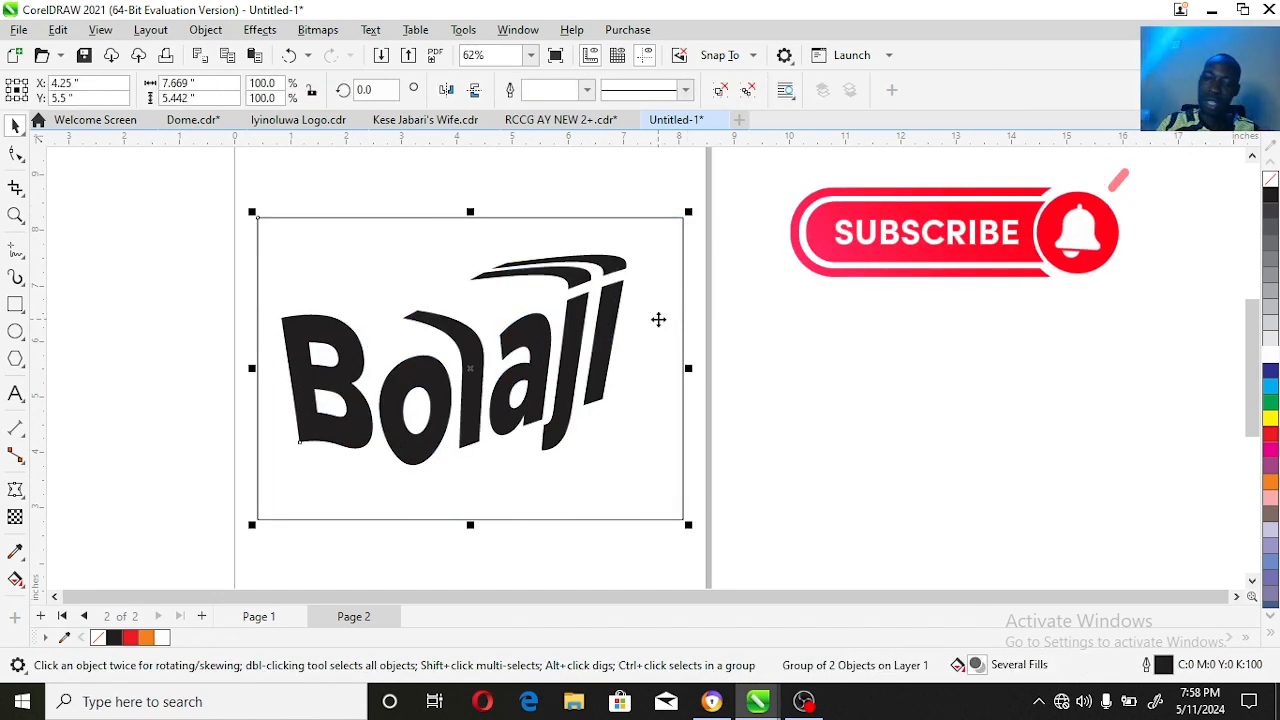
Step: Fill the grouped rectangle and name with black, then ungroup them
{"action": "left_click", "coordinate": [112, 637]}
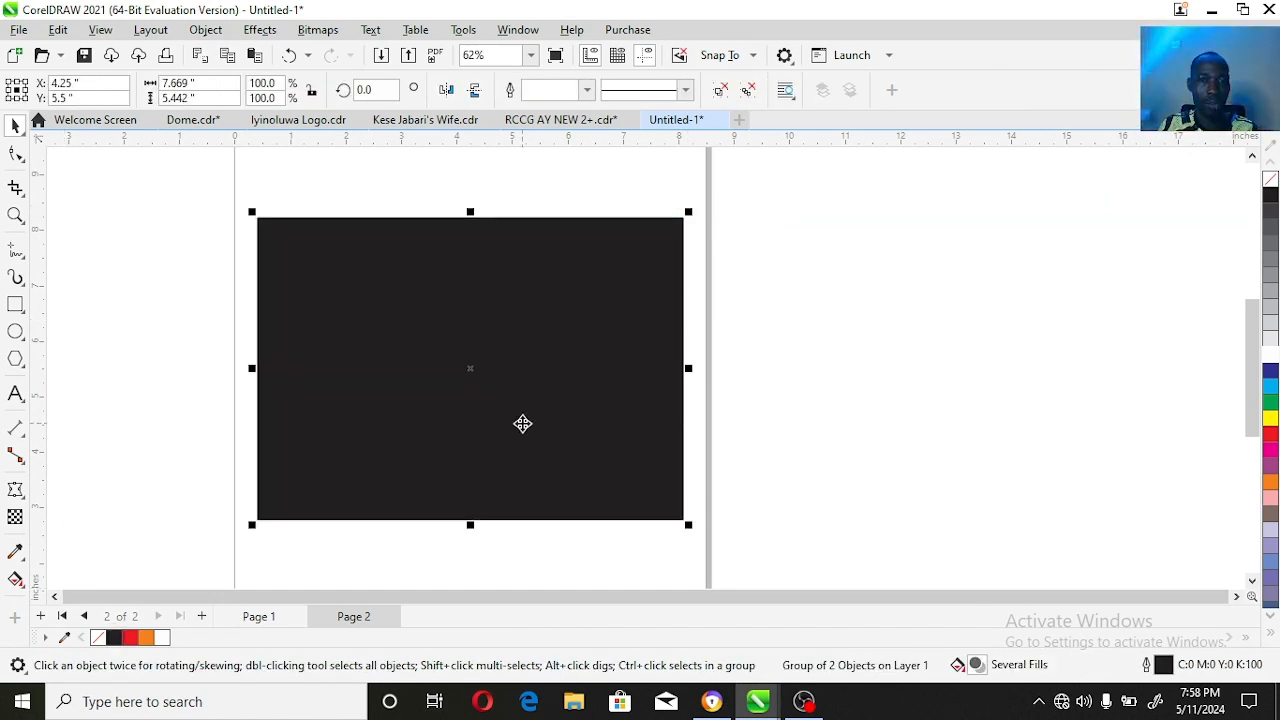
{"action": "left_click_drag", "start_coordinate": [843, 237], "coordinate": [255, 460]}
{"action": "left_click_drag", "start_coordinate": [780, 186], "coordinate": [80, 578]}
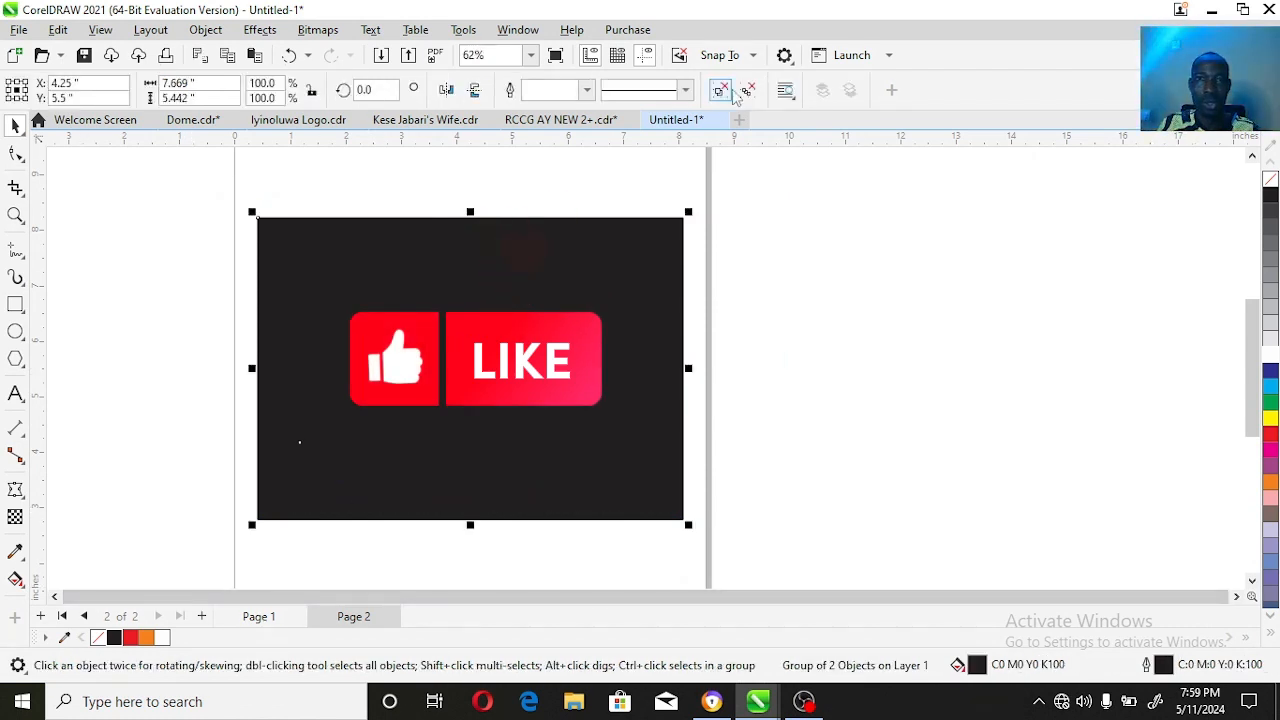
{"action": "left_click", "coordinate": [735, 92]}
{"action": "left_click", "coordinate": [491, 297]}
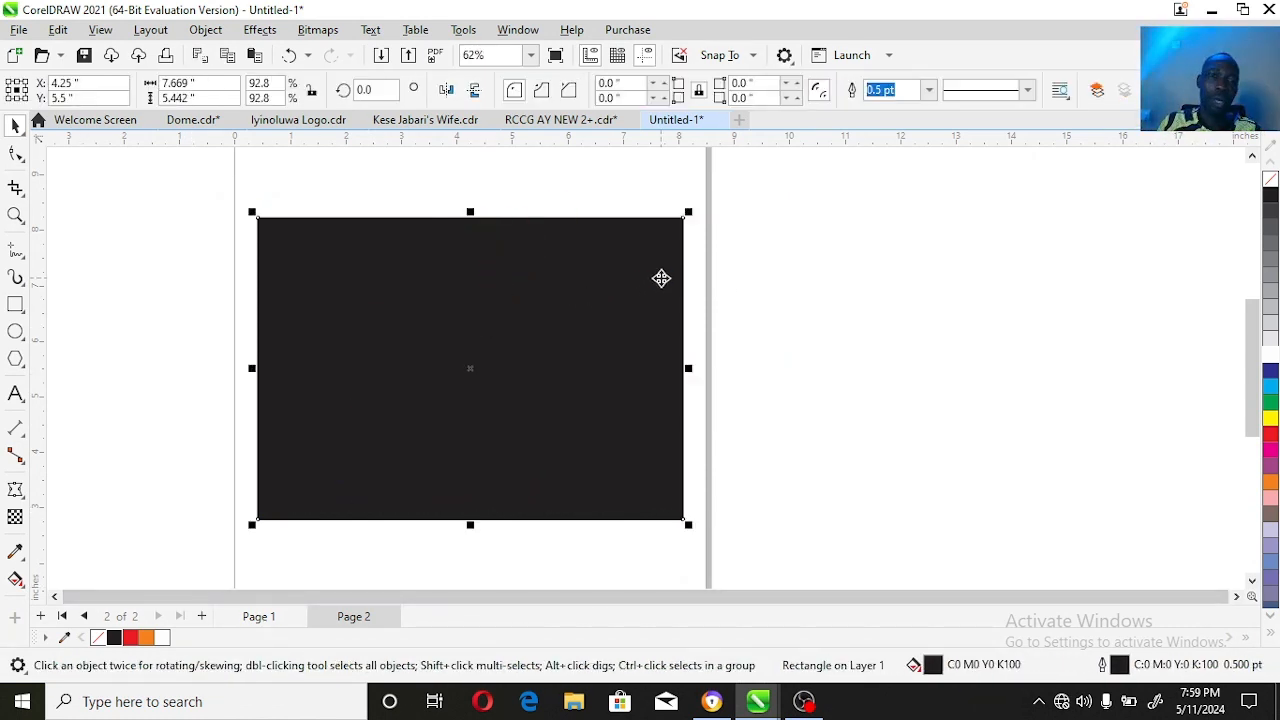
Step: Fill the name text with white and centre it horizontally on the black rectangle
{"action": "left_click", "coordinate": [821, 319]}
{"action": "left_click", "coordinate": [500, 364]}
{"action": "left_click", "coordinate": [552, 354]}
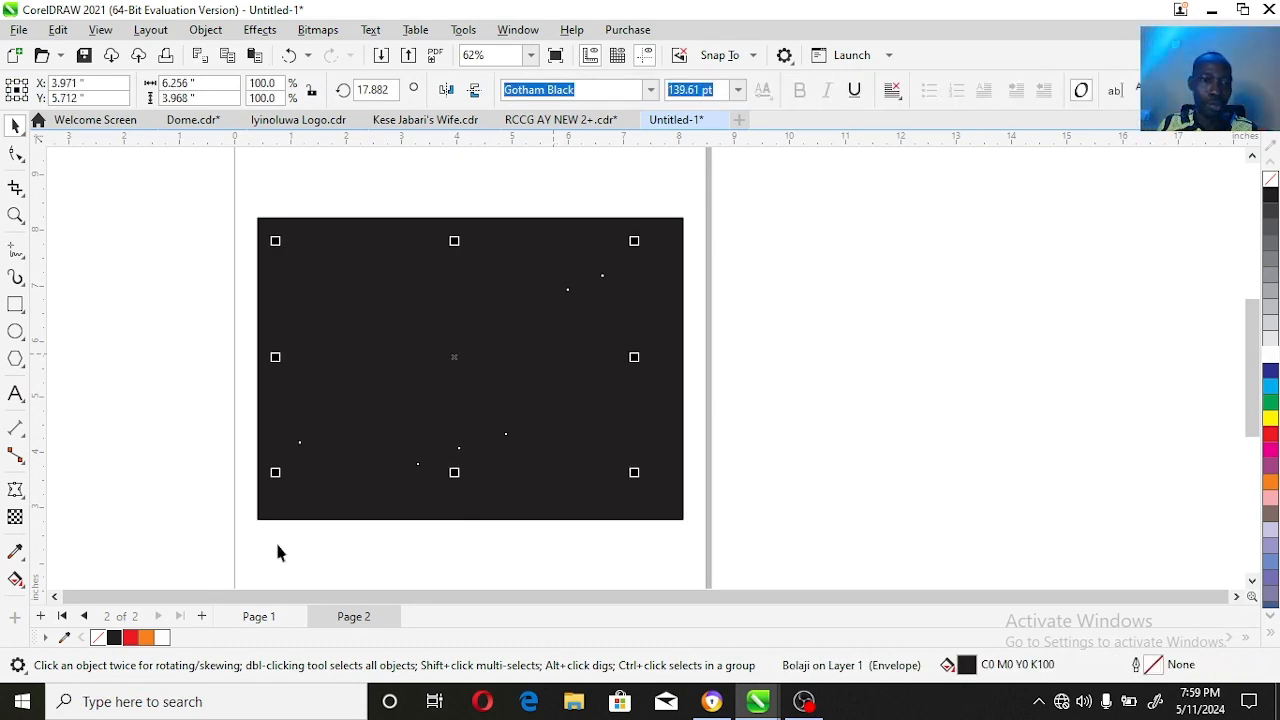
{"action": "left_click", "coordinate": [162, 637]}
{"action": "left_click", "coordinate": [660, 505], "text": "shift"}
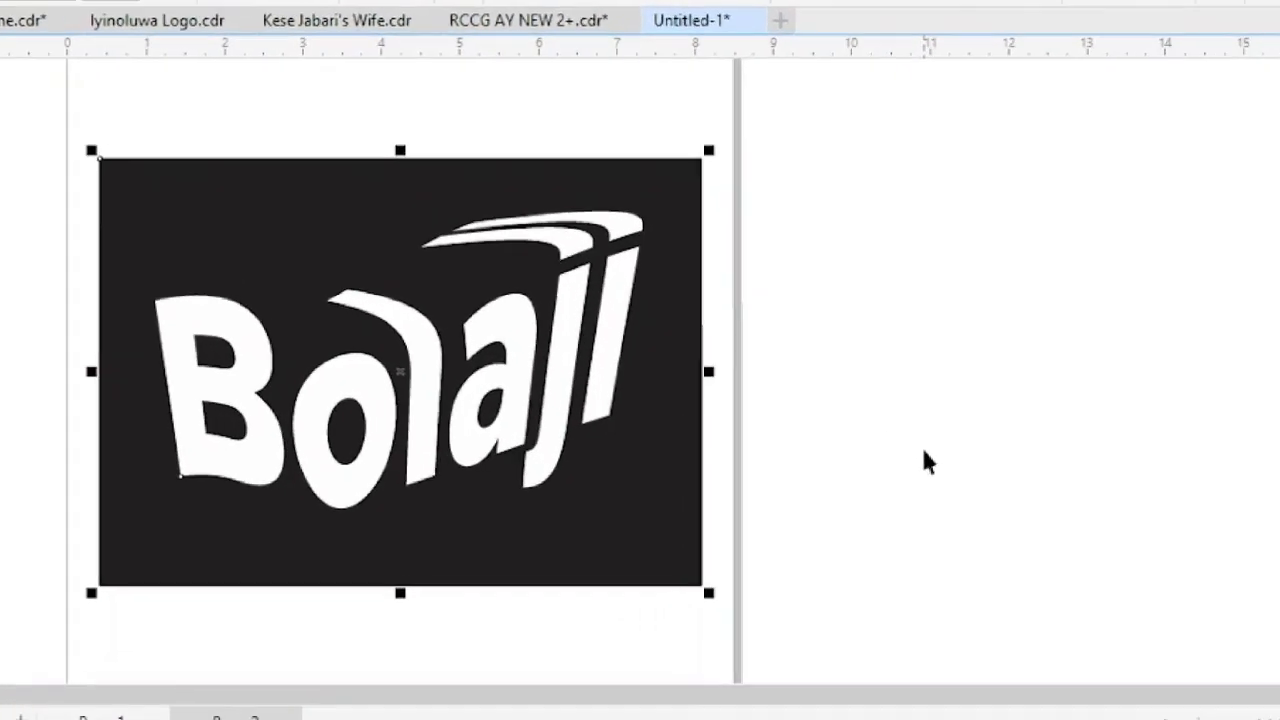
Step: Change the name text's fill to yellow
{"action": "left_click", "coordinate": [540, 346]}
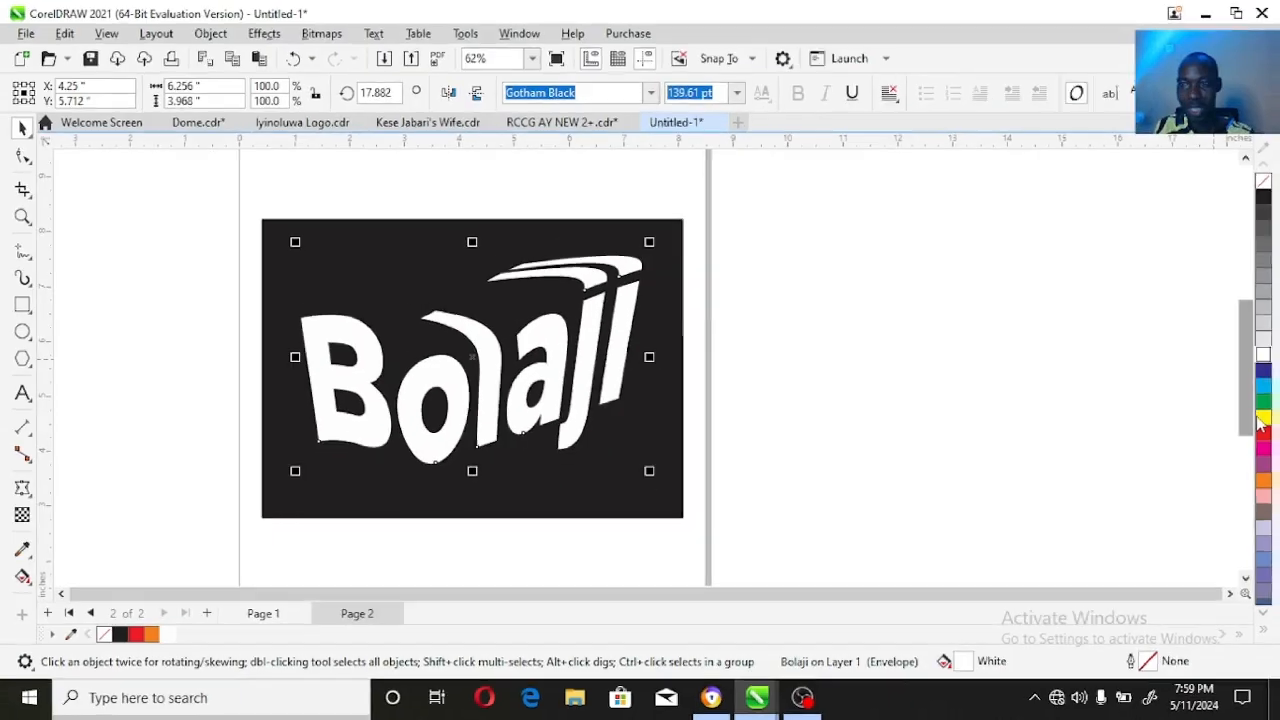
{"action": "left_click", "coordinate": [1270, 418]}
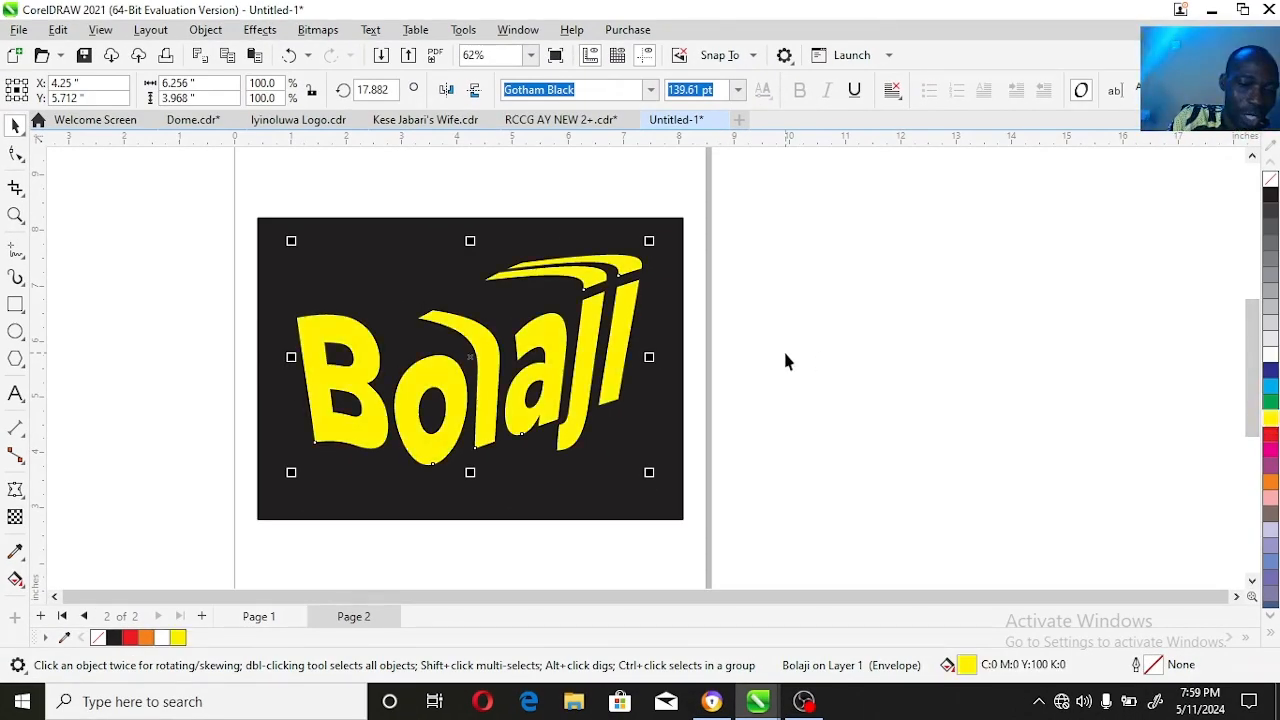